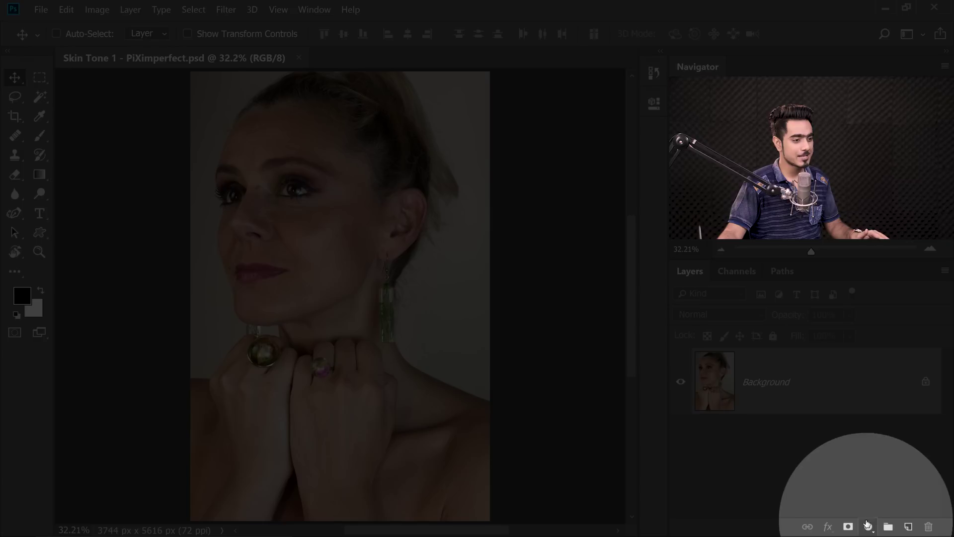
Add a Curves adjustment layer and brighten the midtones by sampling the cheek with the on-image adjustment tool
left_click(868, 526)
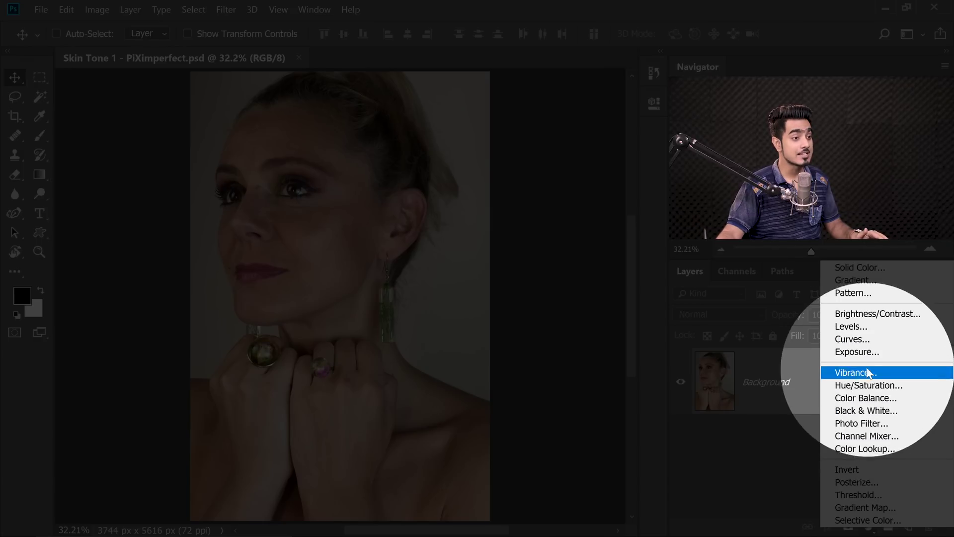
left_click(852, 339)
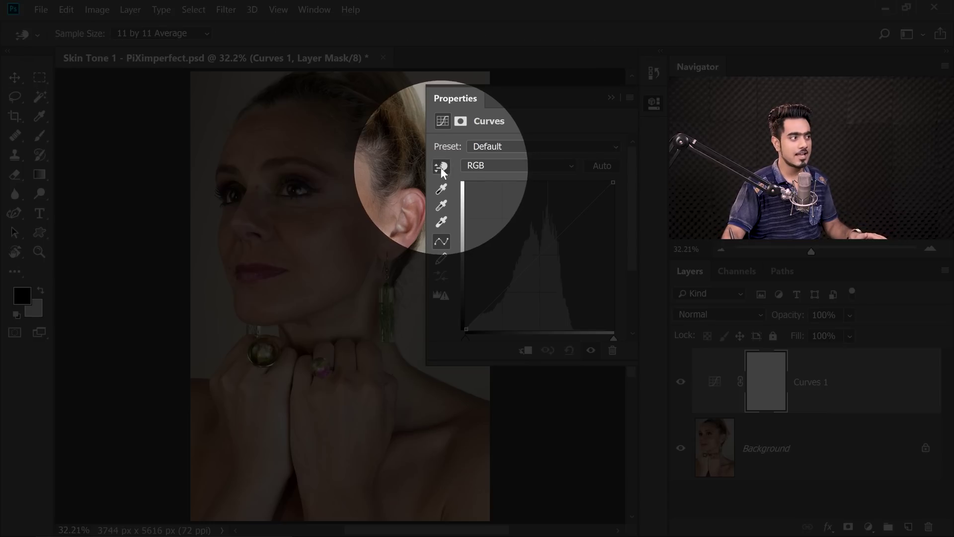
left_click(442, 168)
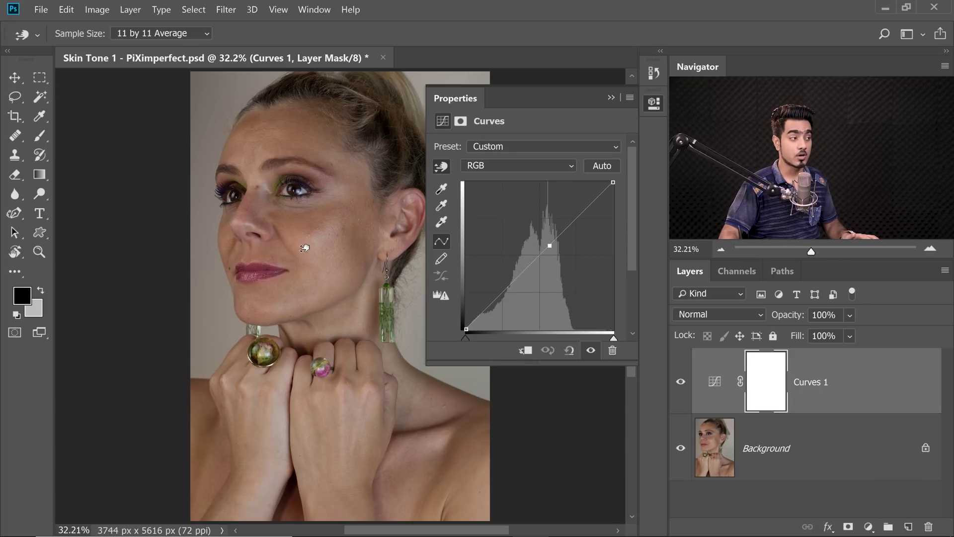
left_click_drag(304, 248, 303, 224)
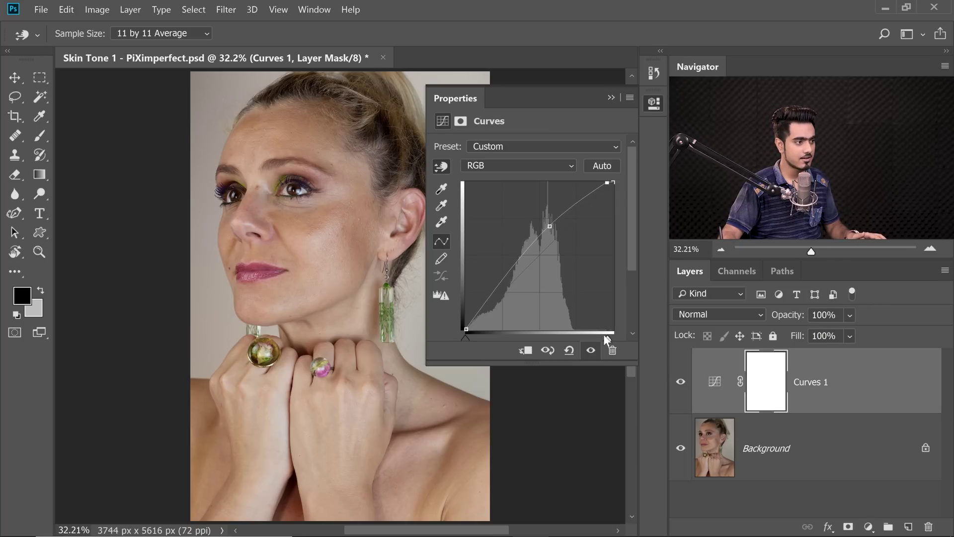
Bring the RGB curve's white point in to input 192 while checking for clipped highlights, and raise the midtone point slightly
left_click_drag(605, 334, 580, 336)
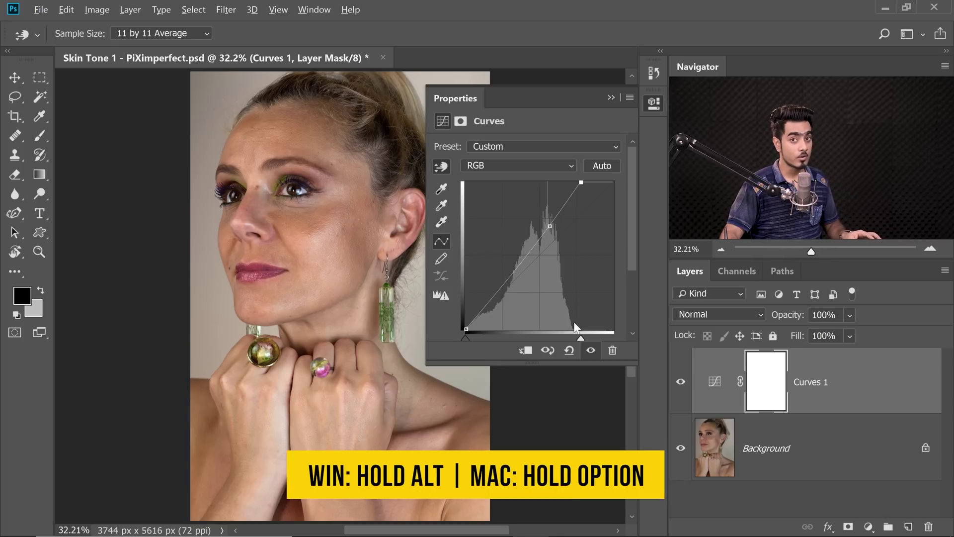
left_click_drag(581, 338, 578, 400)
left_click_drag(581, 341, 566, 336)
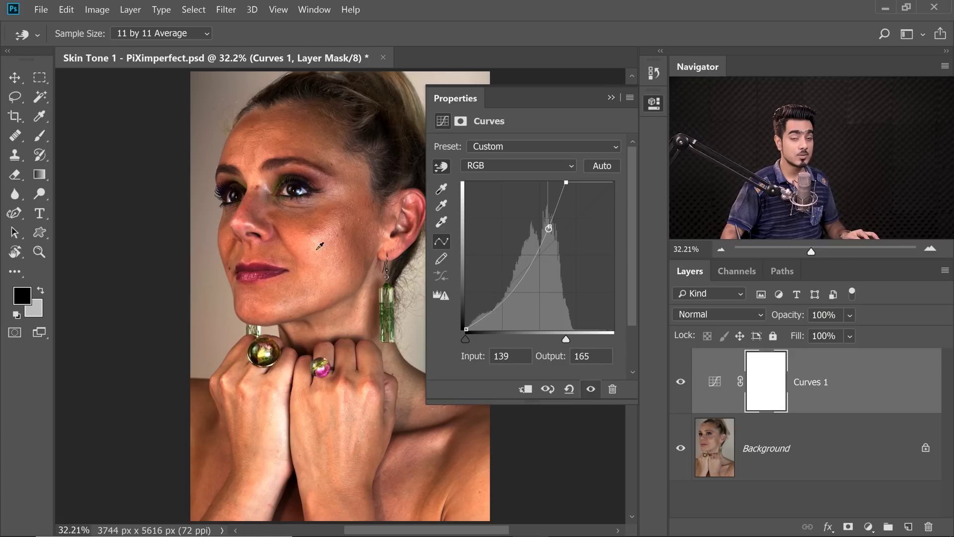
left_click_drag(565, 336, 576, 341)
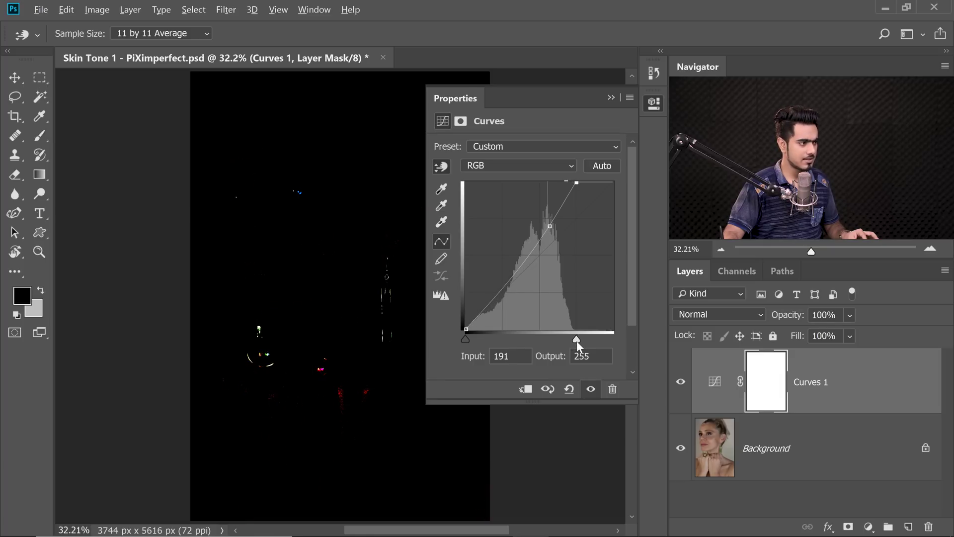
left_click_drag(547, 222, 541, 216)
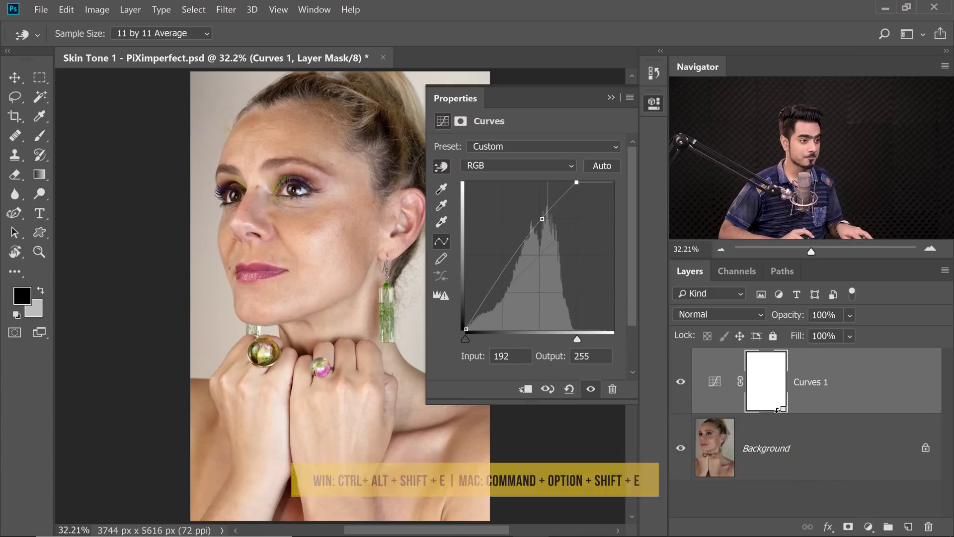
Stamp all visible layers into a new layer on top and name it Brightened
key("ctrl+alt+shift+e")
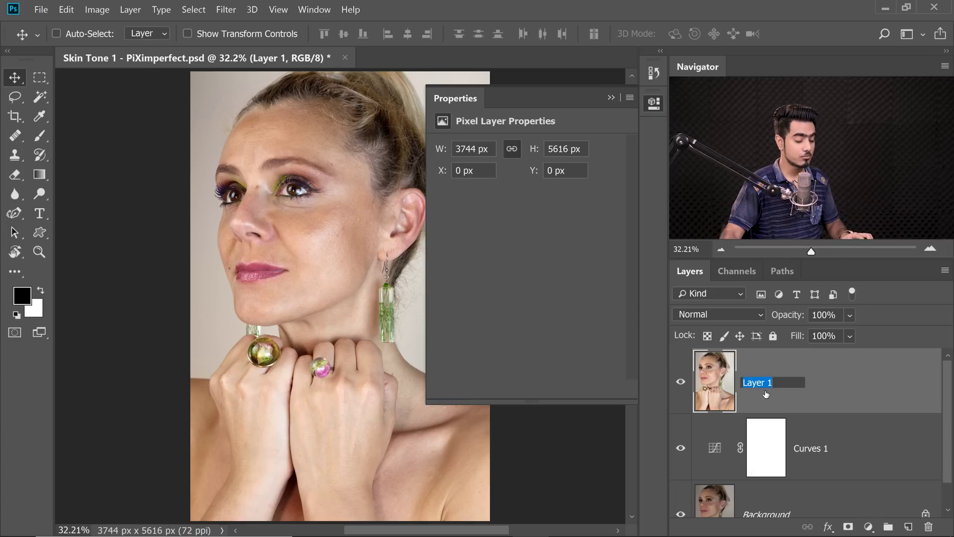
type("Brightness")
key("Return")
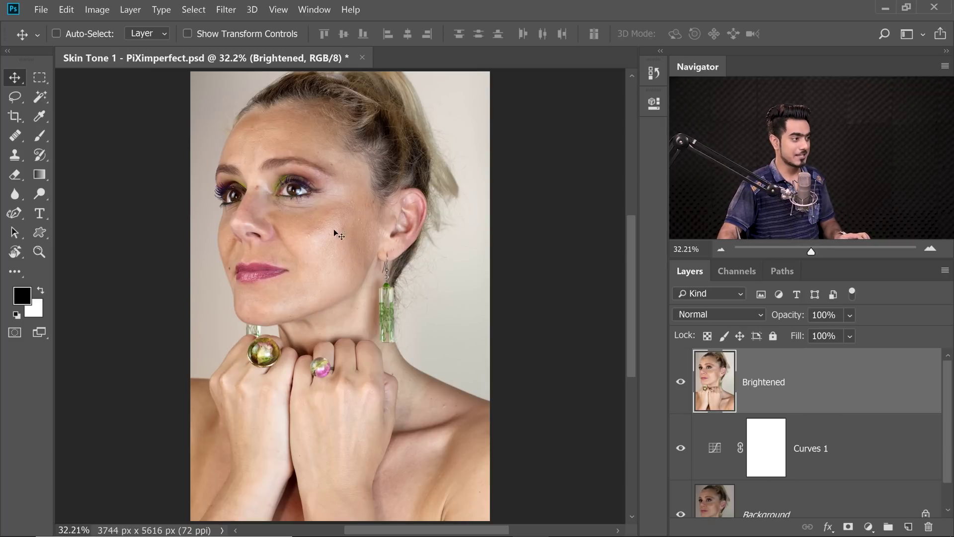
Create a new empty layer above Brightened and name it Blemishes
left_click_drag(330, 234, 331, 233)
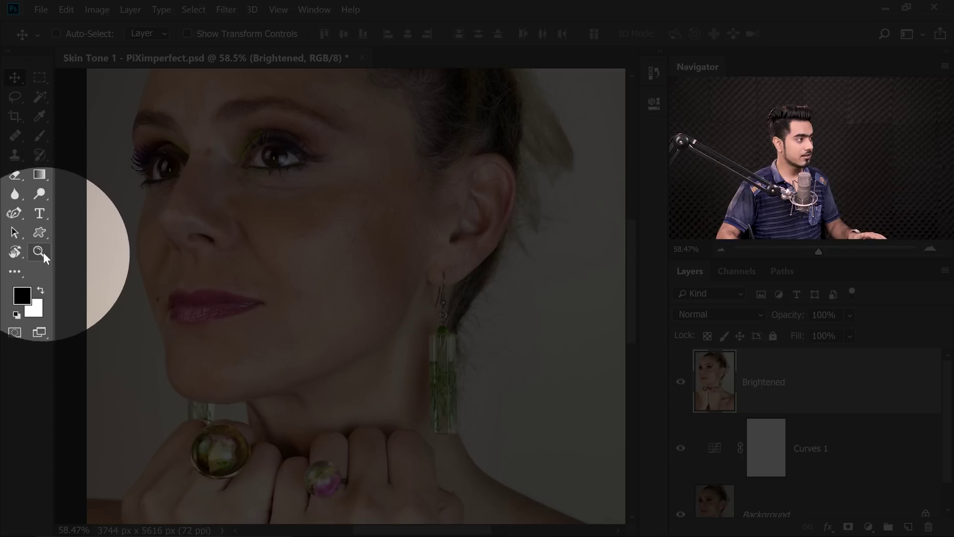
left_click(41, 252)
left_click(420, 35)
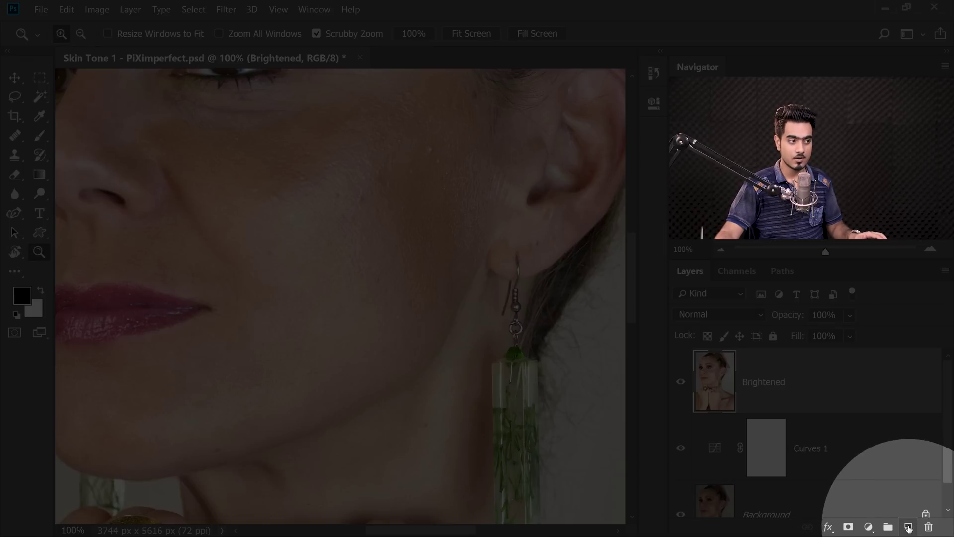
left_click(908, 525)
double_click(753, 384)
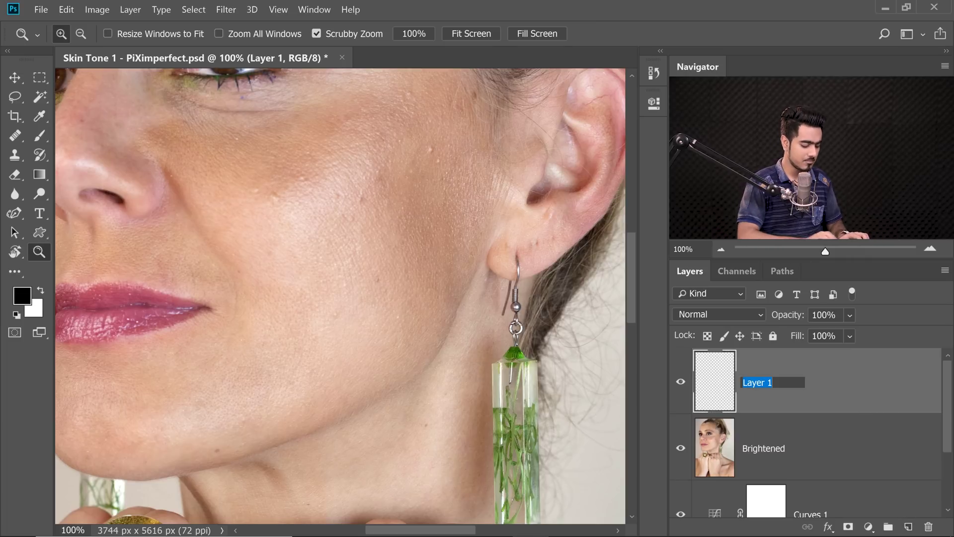
type("Blemished")
key("Return")
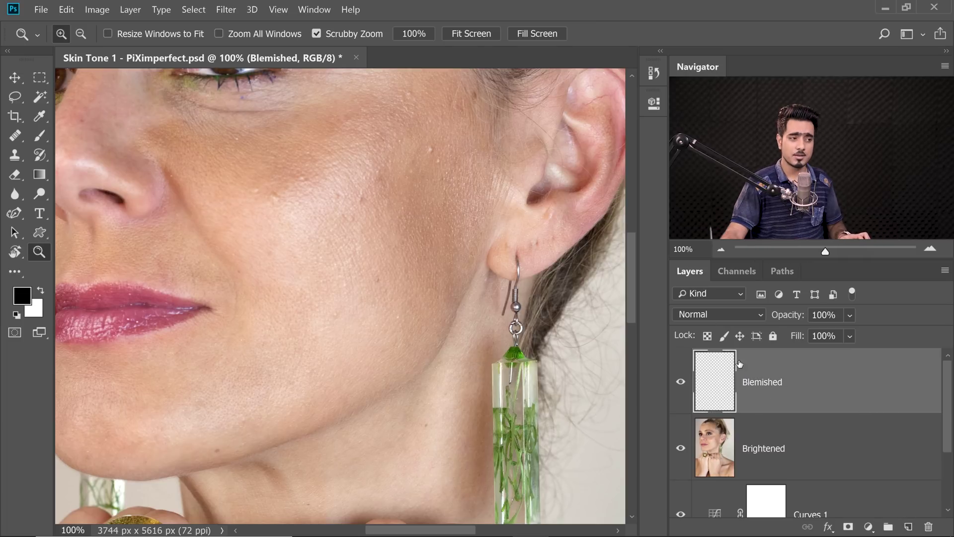
double_click(762, 383)
type("Blemishes")
key("Return")
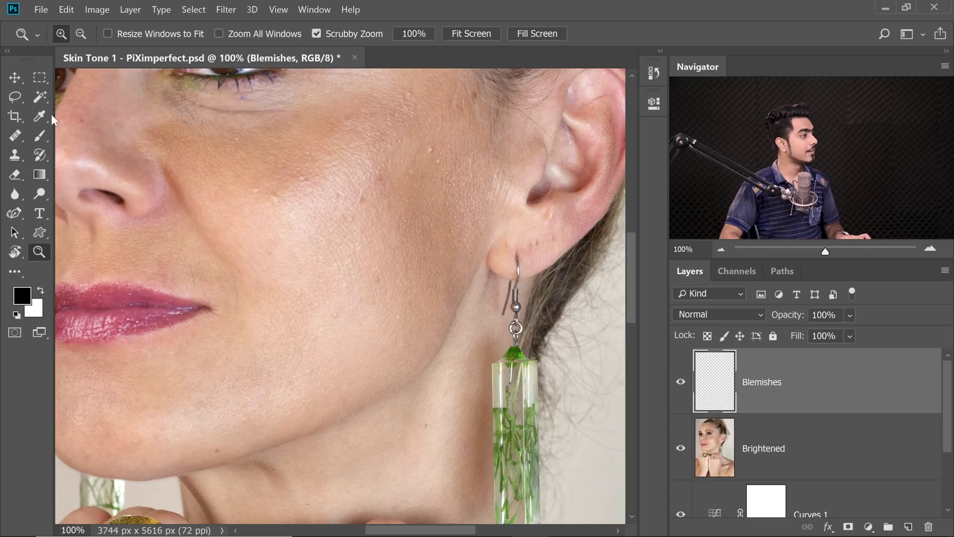
Select the Healing Brush Tool, set its brush size to 45, and heal a small blemish on the cheek below the eye
left_click(19, 138)
right_click(19, 140)
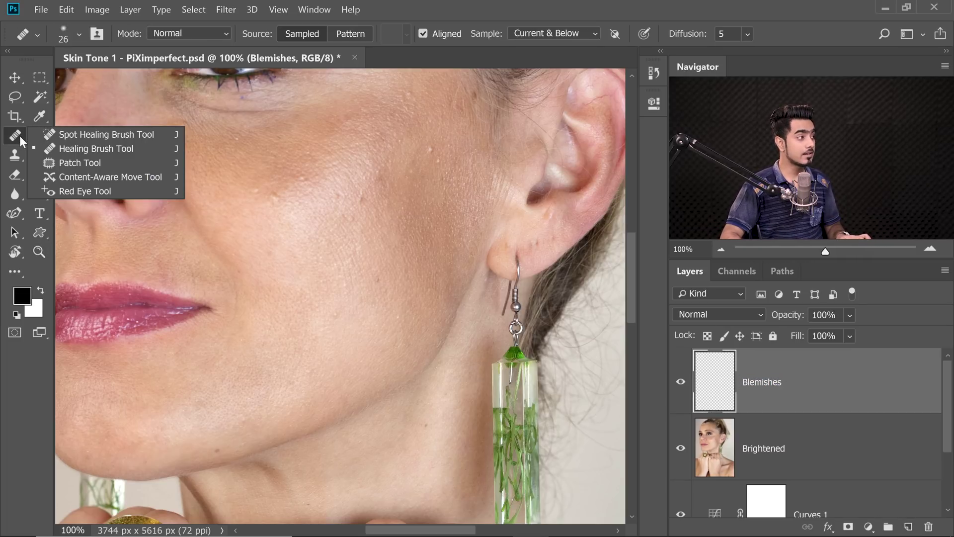
left_click(63, 149)
left_click_drag(341, 201, 352, 204)
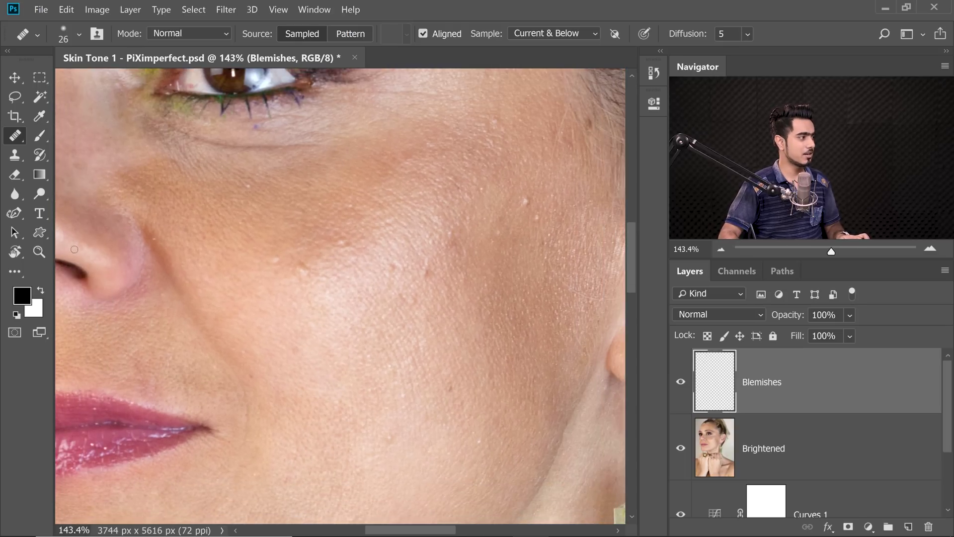
left_click(39, 252)
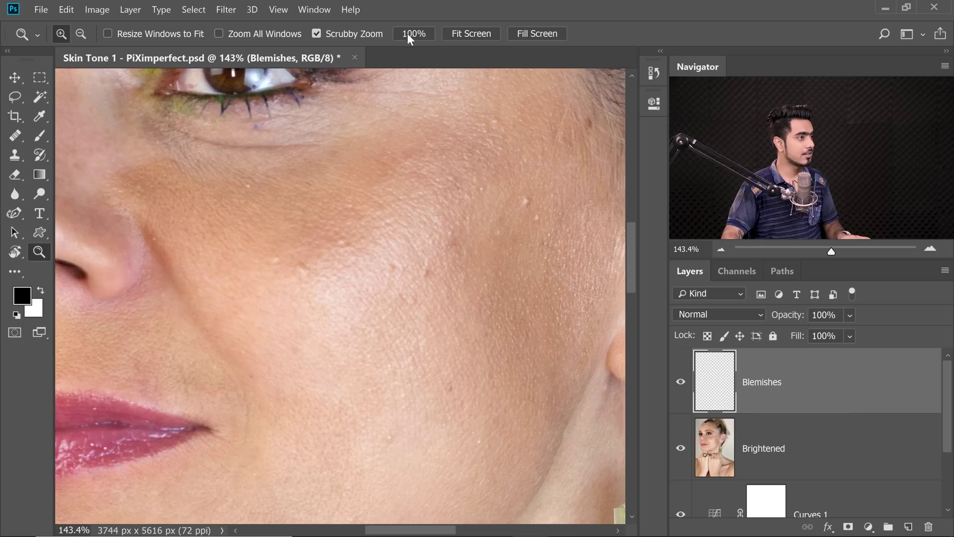
left_click(407, 34)
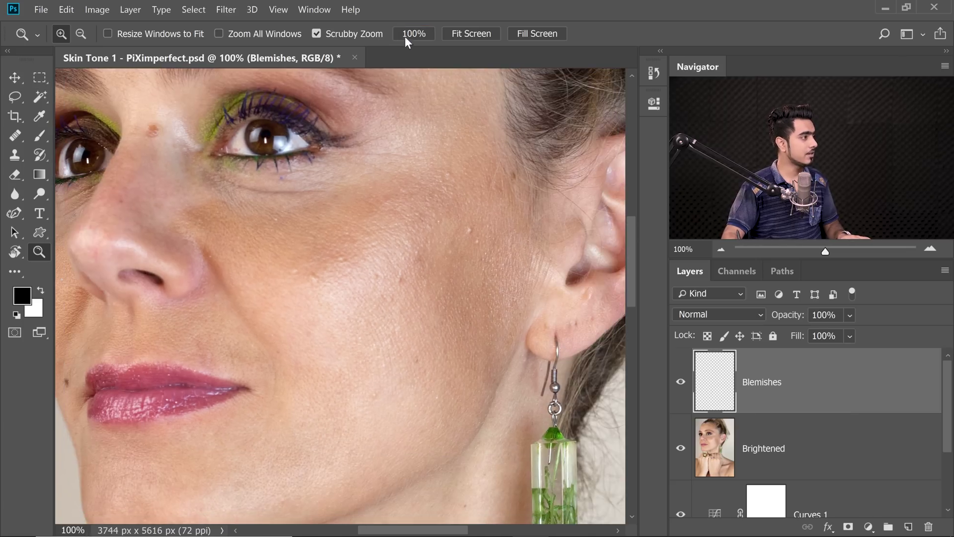
left_click(16, 135)
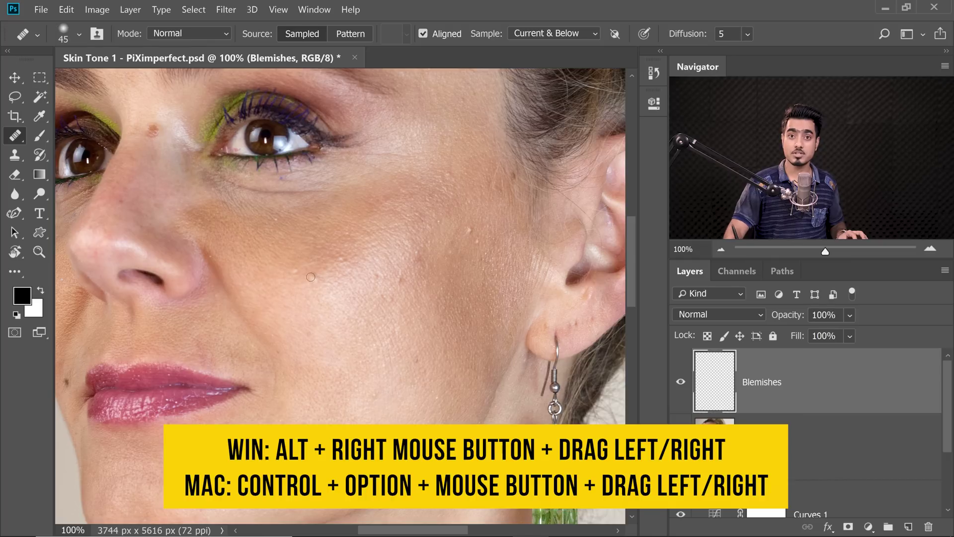
mouse_move(310, 282)
left_mouse_down()
mouse_move(330, 281)
mouse_move(303, 287)
left_mouse_up()
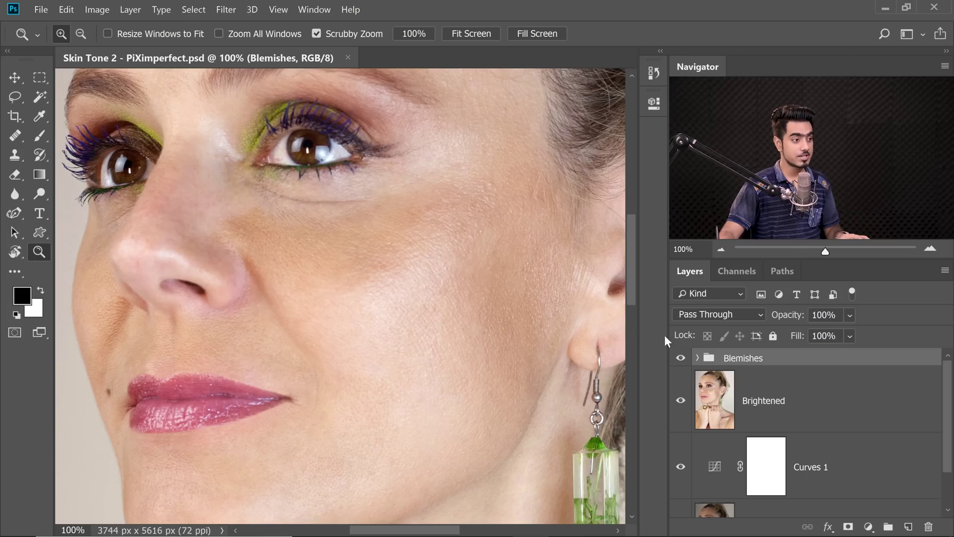
Compare the face with the Blemishes group hidden and shown
left_click(681, 358)
left_click(681, 358)
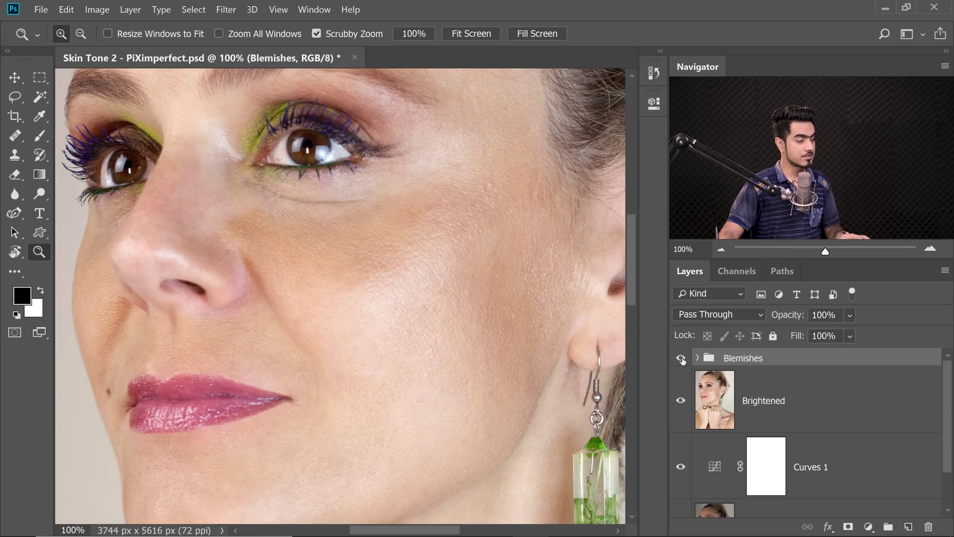
left_click_drag(318, 393, 349, 341)
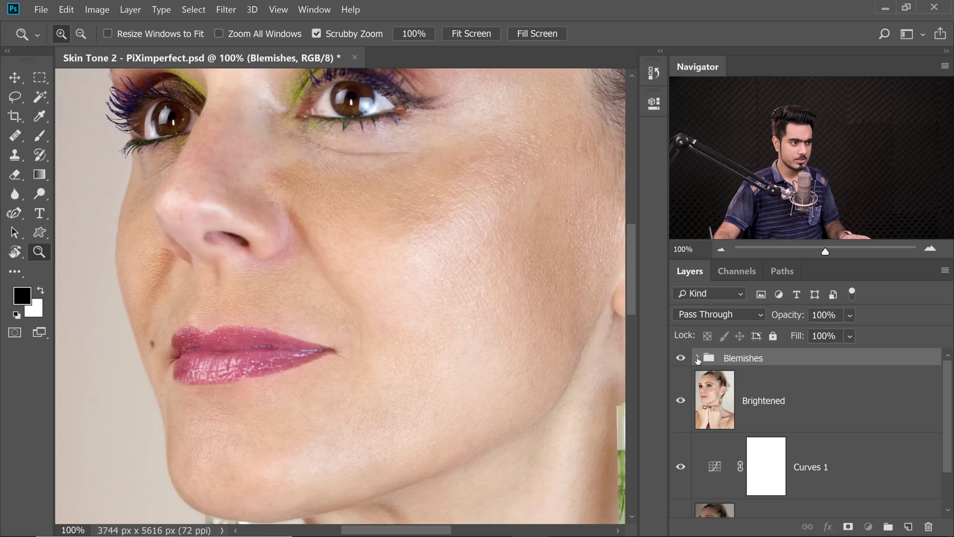
Expand the Blemishes group and compare the skin with Layer 3 and Layer 2 hidden and shown
left_click(698, 358)
scroll(949, 397, "down", 1)
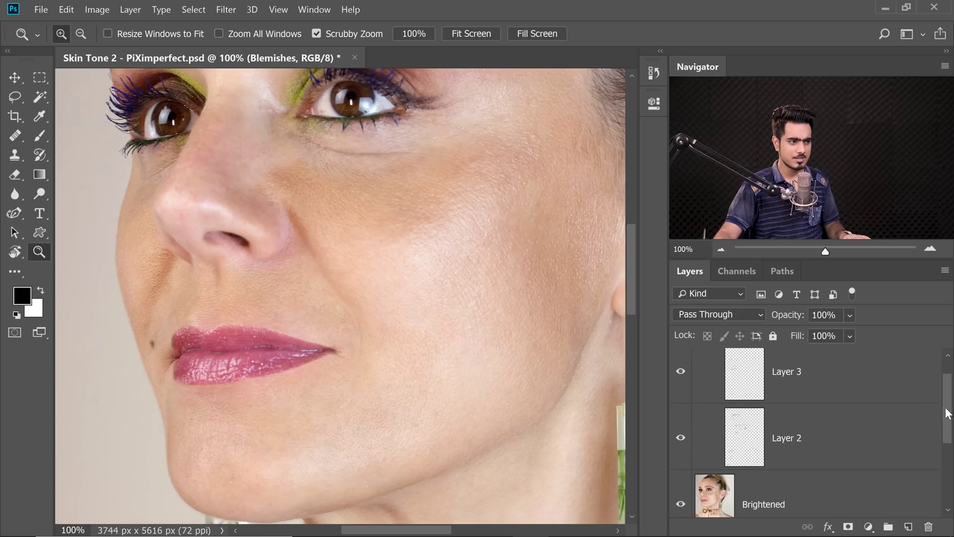
left_click(681, 369)
left_click(682, 437)
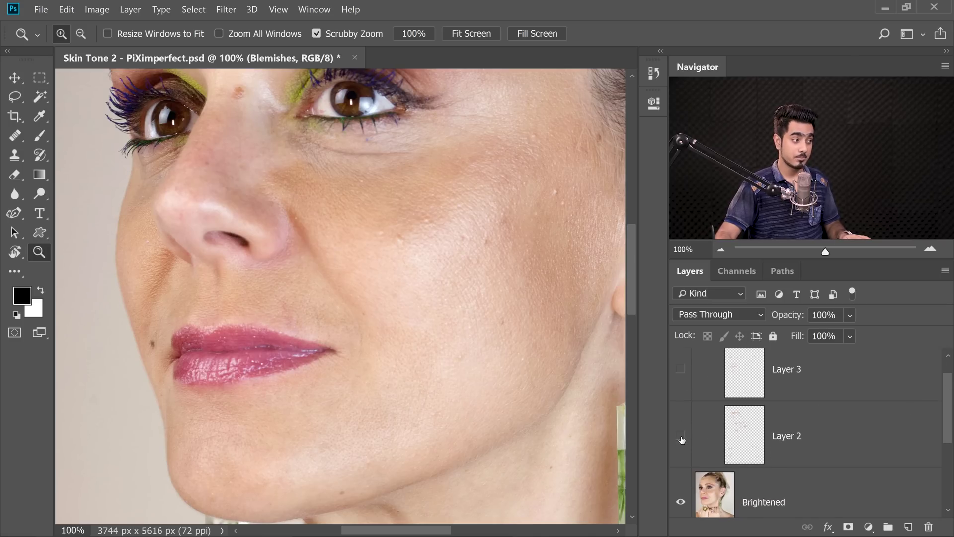
left_click(680, 437)
left_click(680, 370)
key("ctrl+0")
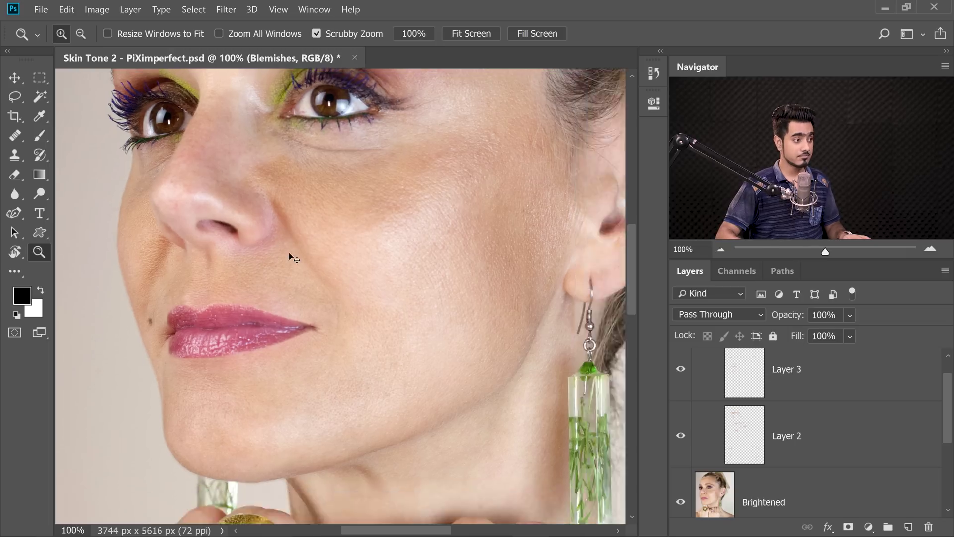
left_click_drag(948, 398, 948, 387)
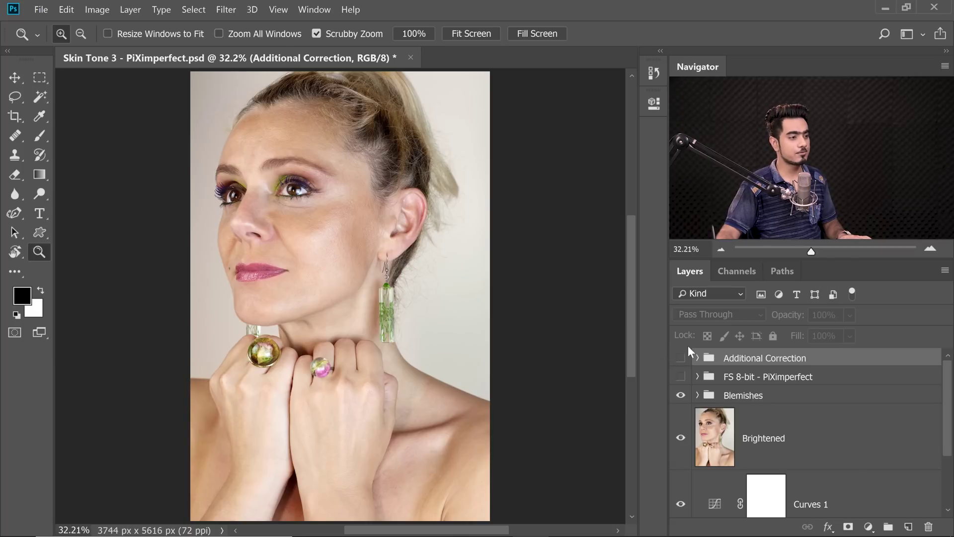
Make the FS 8-bit - PiXimperfect group visible and check the smoothed skin on the face
left_click_drag(318, 221, 441, 260)
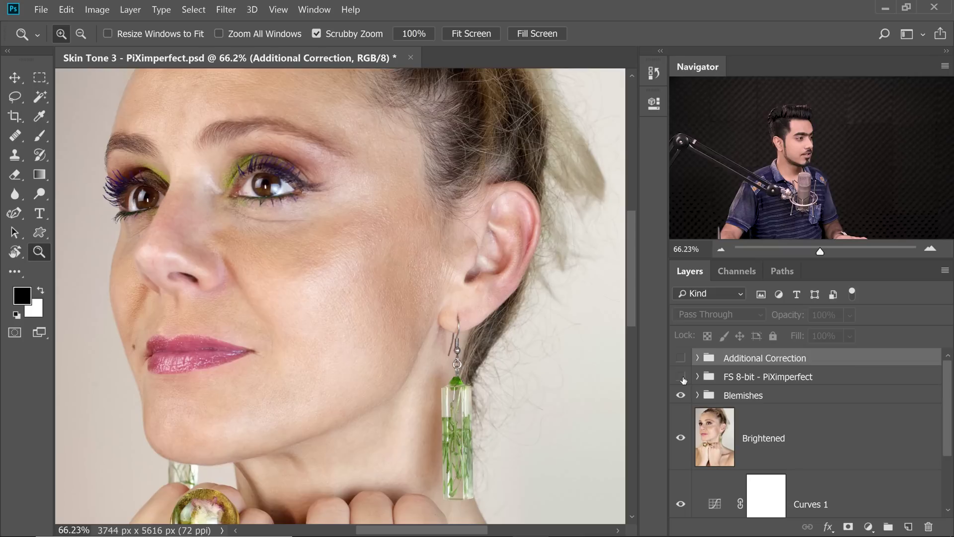
left_click(681, 377)
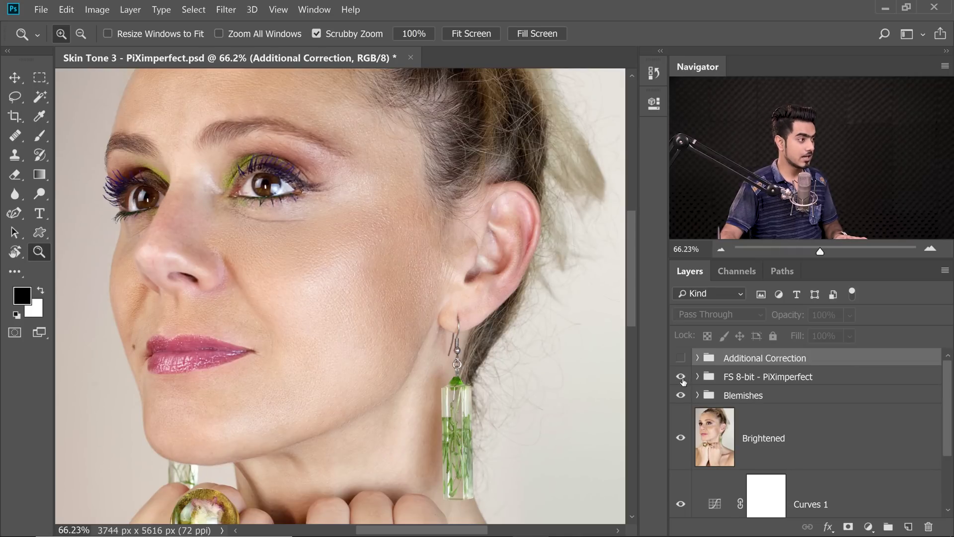
key("ctrl+0")
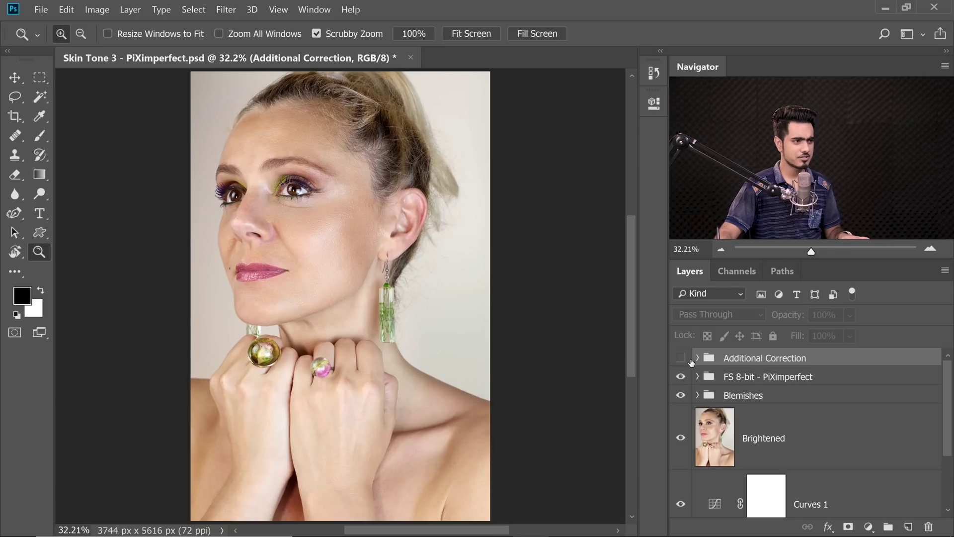
Make the Additional Correction group visible and check its effect on the face
left_click(305, 249)
scroll(258, 318, "up", 1)
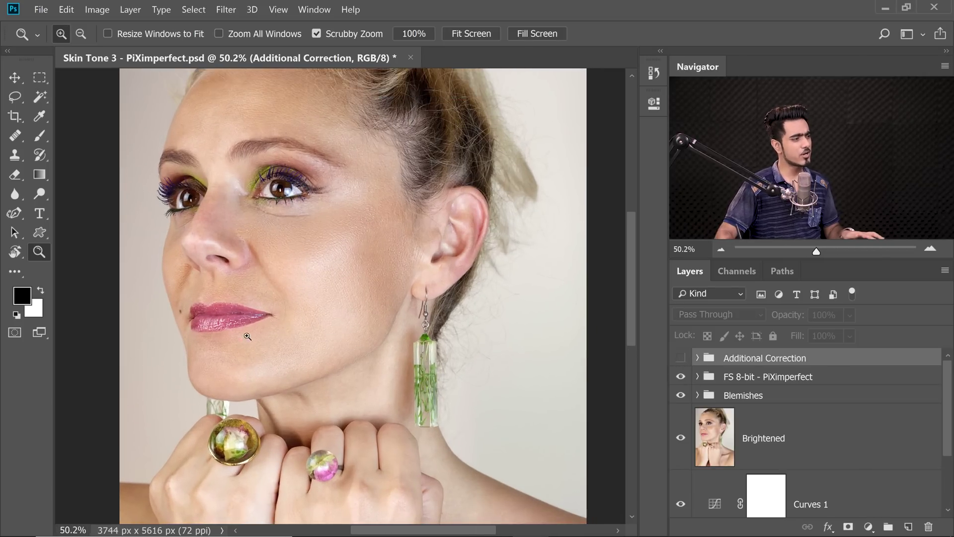
left_click(681, 358)
left_click_drag(314, 344, 343, 344)
left_click(680, 359)
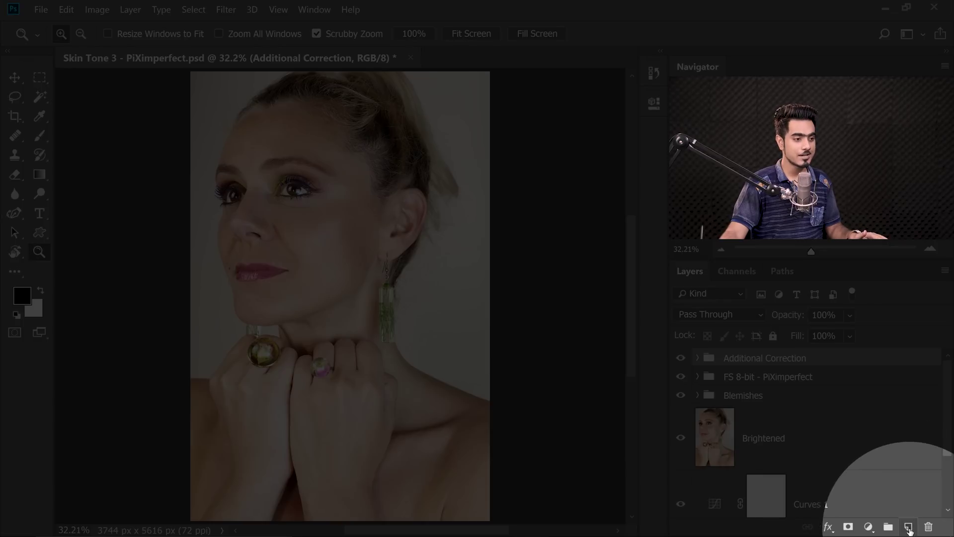
Create a new empty layer above the Additional Correction group and name it Samples
left_click(909, 527)
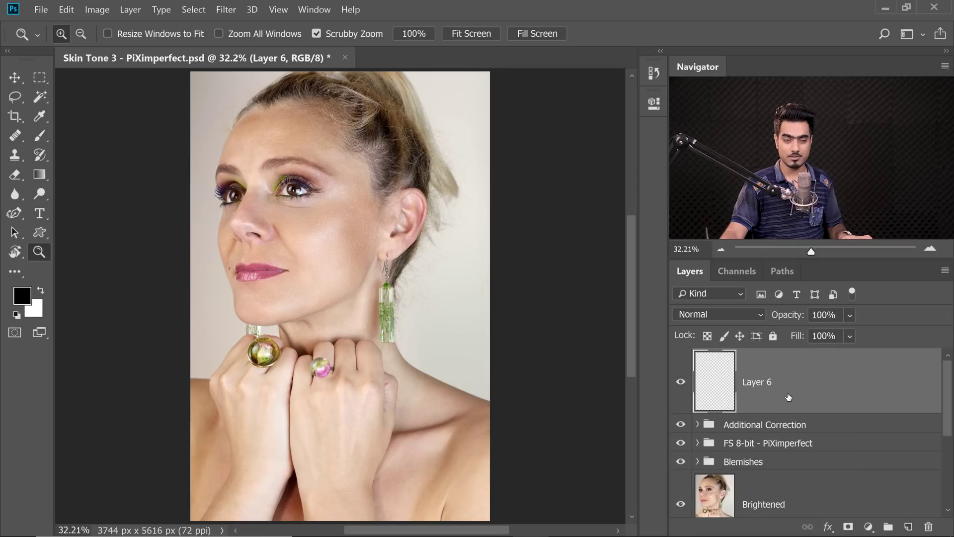
type("Samples")
key("Return")
Set the Eyedropper tool to sample Current & Below with a 5 by 5 Average sample size
left_click_drag(378, 234, 373, 228)
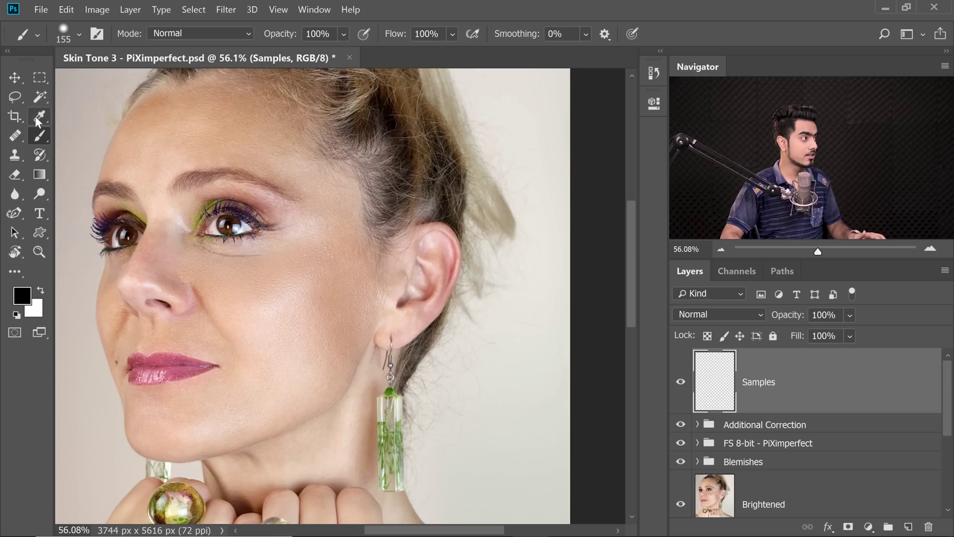
left_click(40, 117)
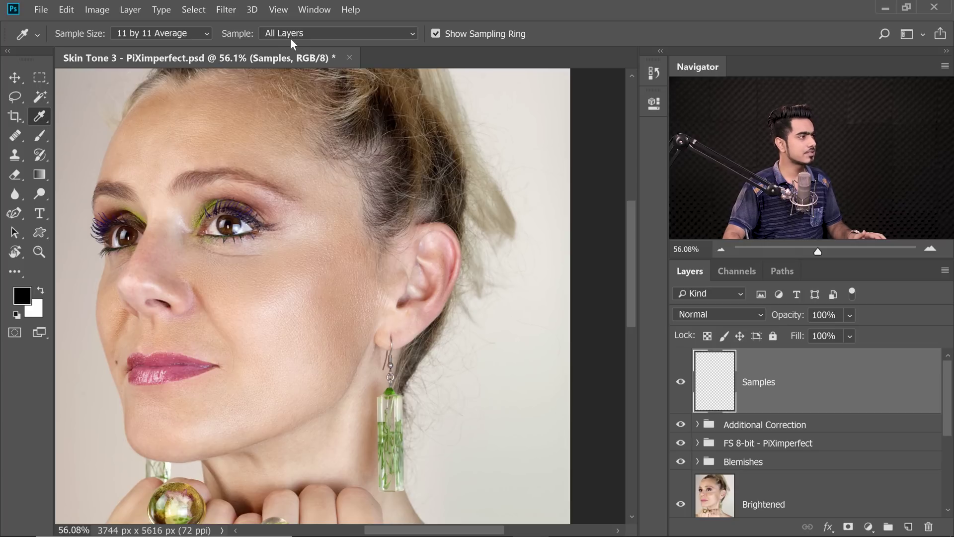
left_click(294, 35)
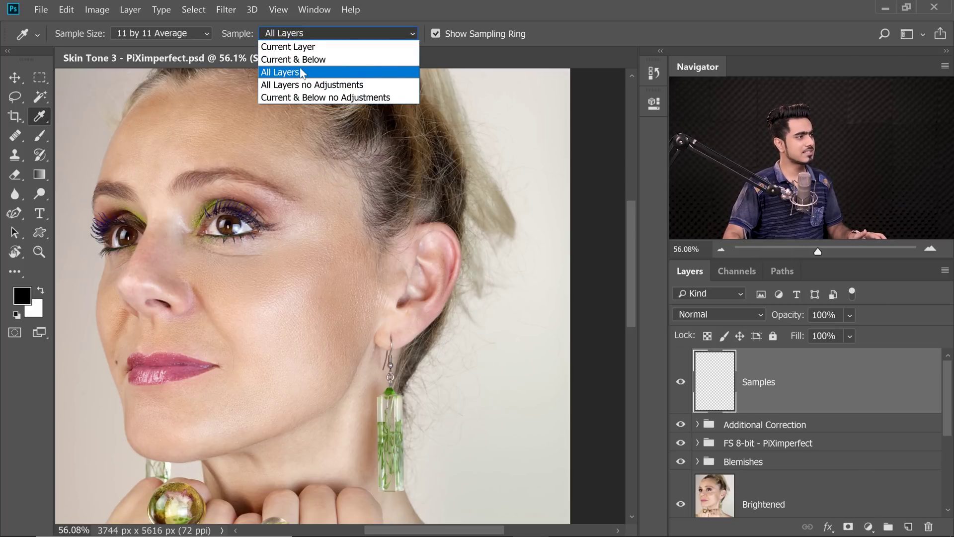
left_click(312, 62)
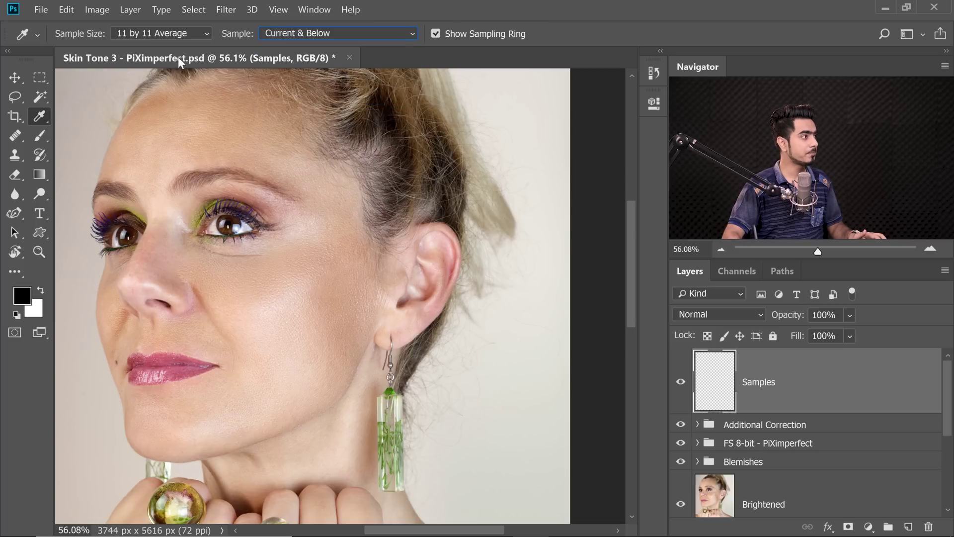
left_click(156, 31)
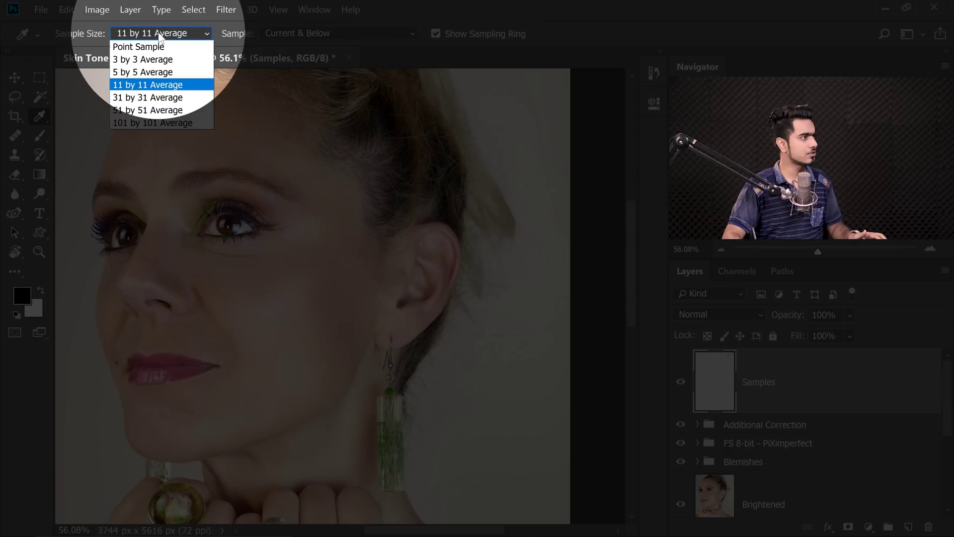
left_click(154, 67)
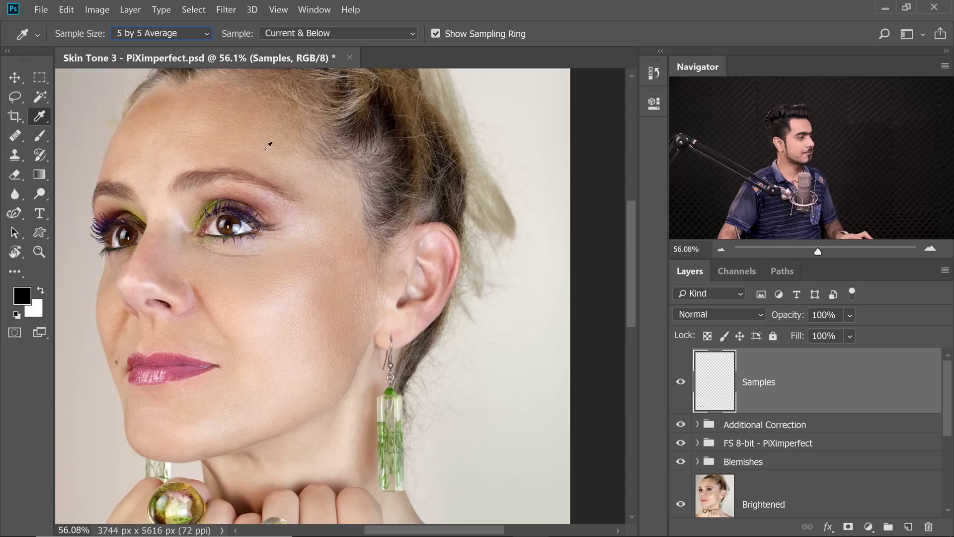
Set up the Brush tool with a Hard Round tip at 155 px and 100% hardness
left_click_drag(270, 298, 298, 243)
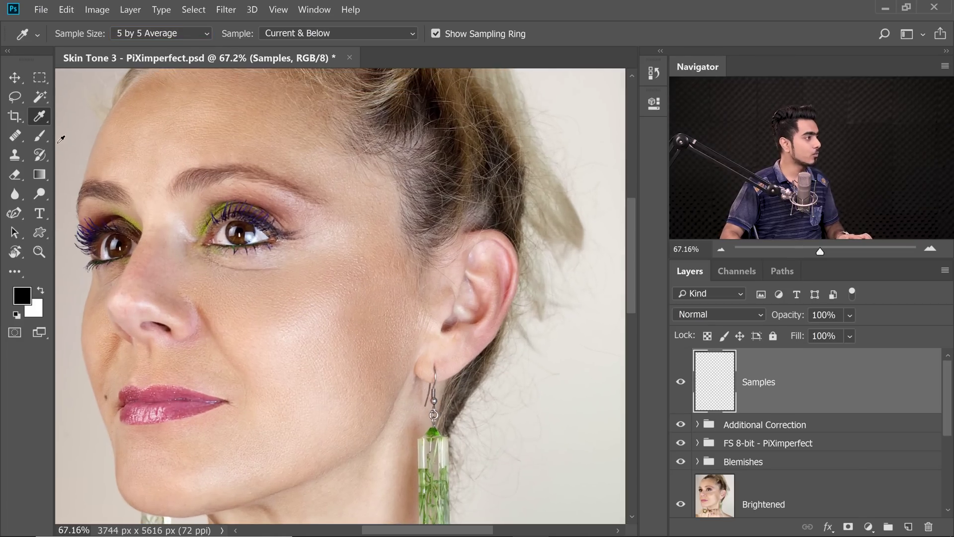
left_click(39, 139)
left_click(68, 33)
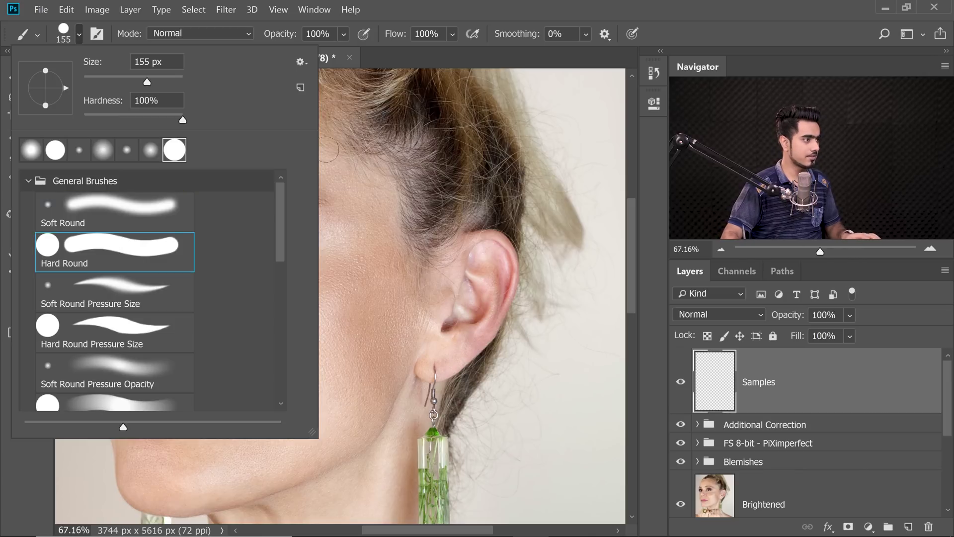
left_click(371, 256)
left_click_drag(379, 259, 400, 250)
left_click_drag(331, 298, 326, 290)
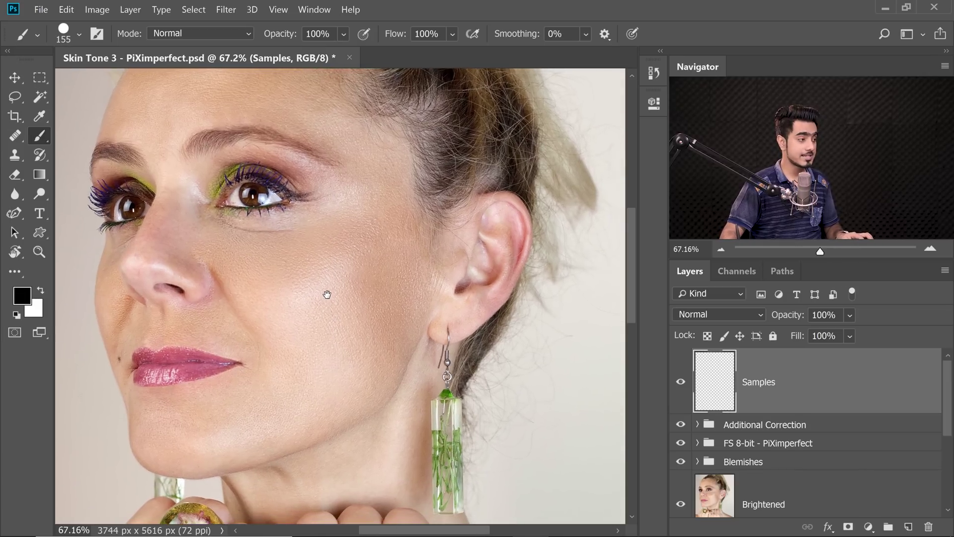
Sample the light highlight colour from the cheek and paint a swatch of it on the Samples layer, over the background beside the hairline
left_click(296, 297, "alt")
left_click_drag(298, 295, 368, 360)
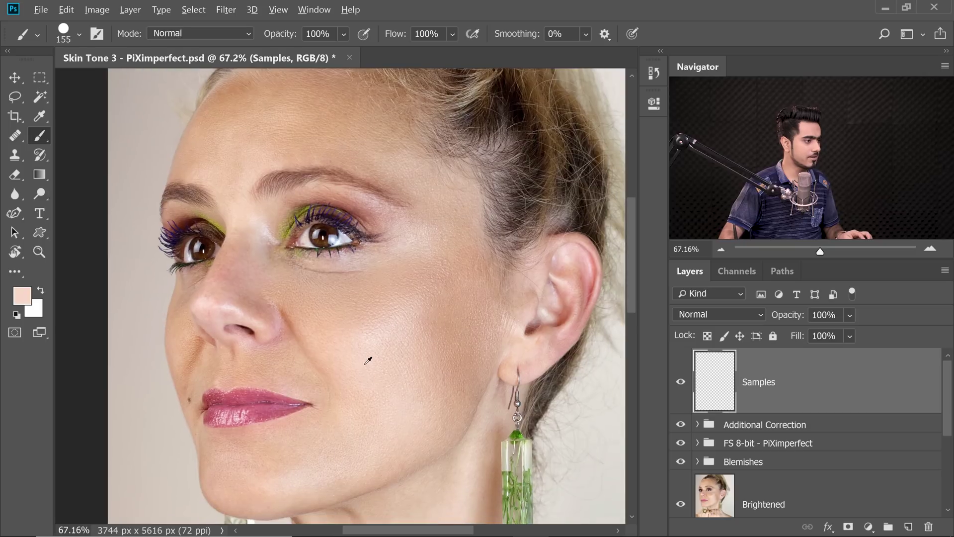
left_click_drag(240, 215, 261, 323)
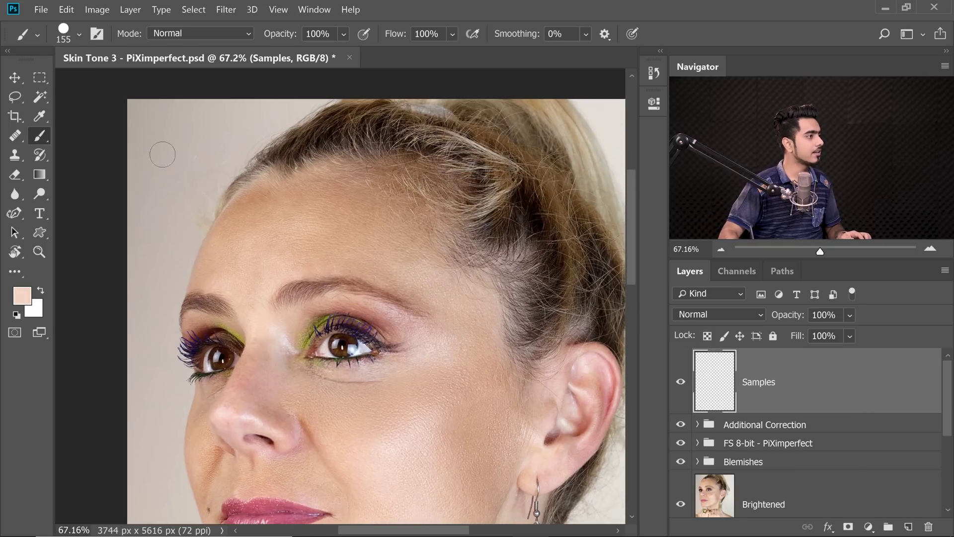
left_click_drag(162, 155, 150, 158)
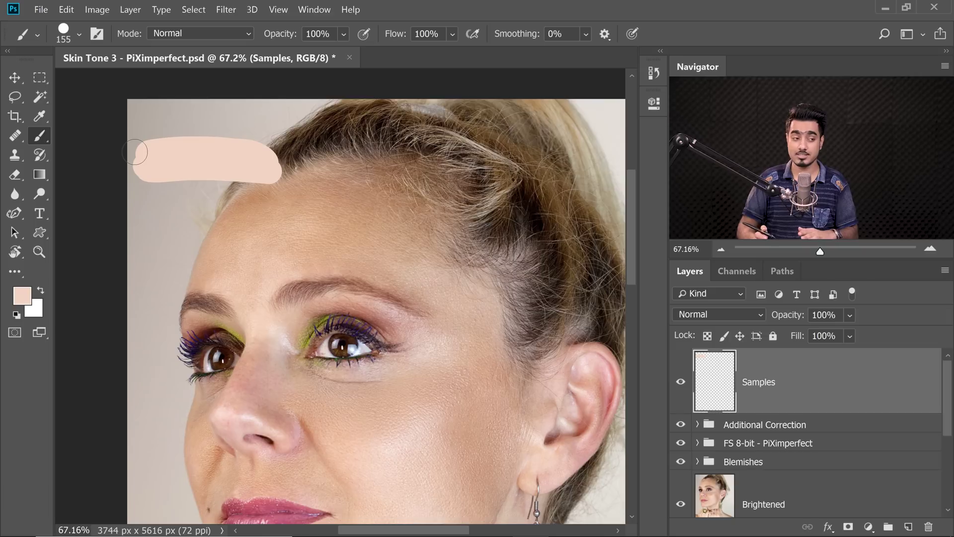
left_click(680, 382)
left_click(680, 382)
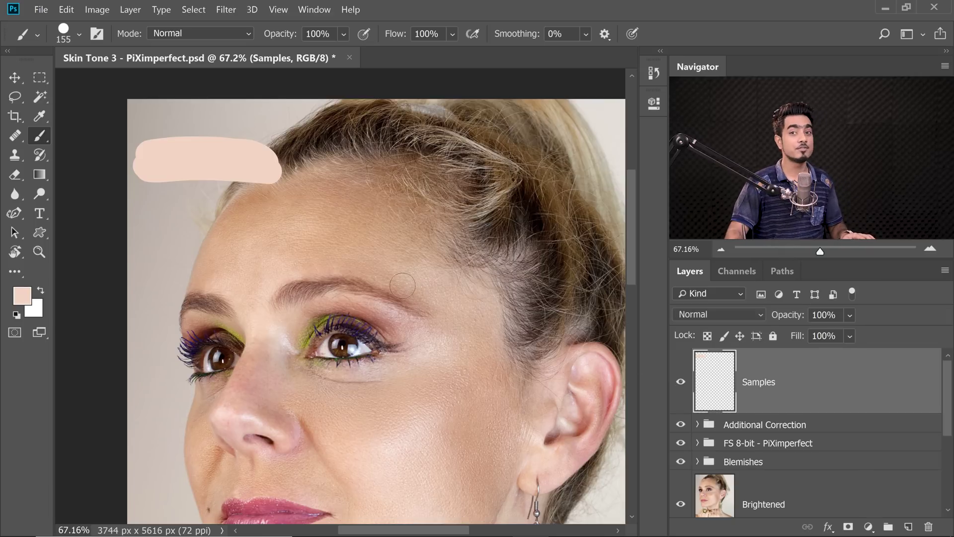
Sample a tan midtone colour from the facial skin and paint a swatch of it directly beneath the highlight swatch
left_click_drag(257, 298, 252, 244)
scroll(277, 302, "down", 3)
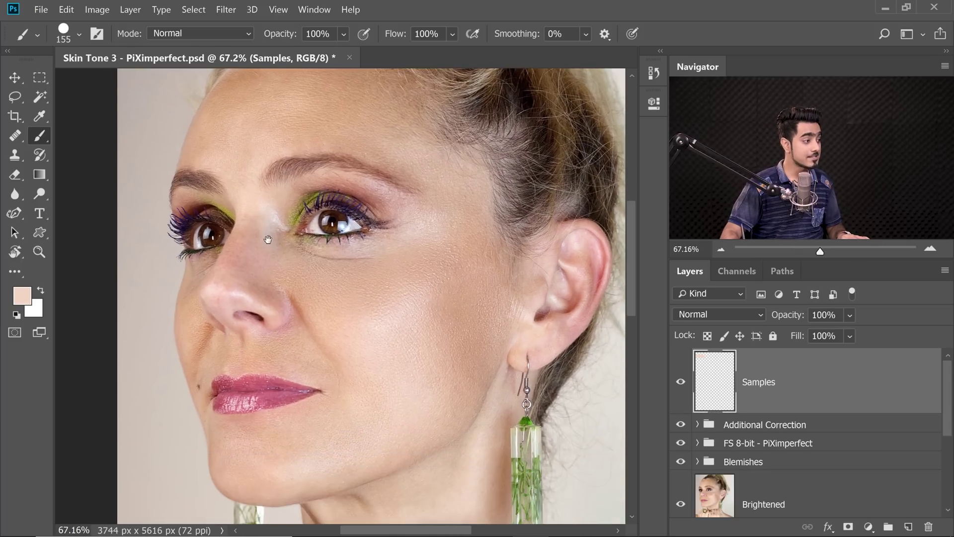
scroll(217, 332, "up", 4)
scroll(217, 331, "right", 2)
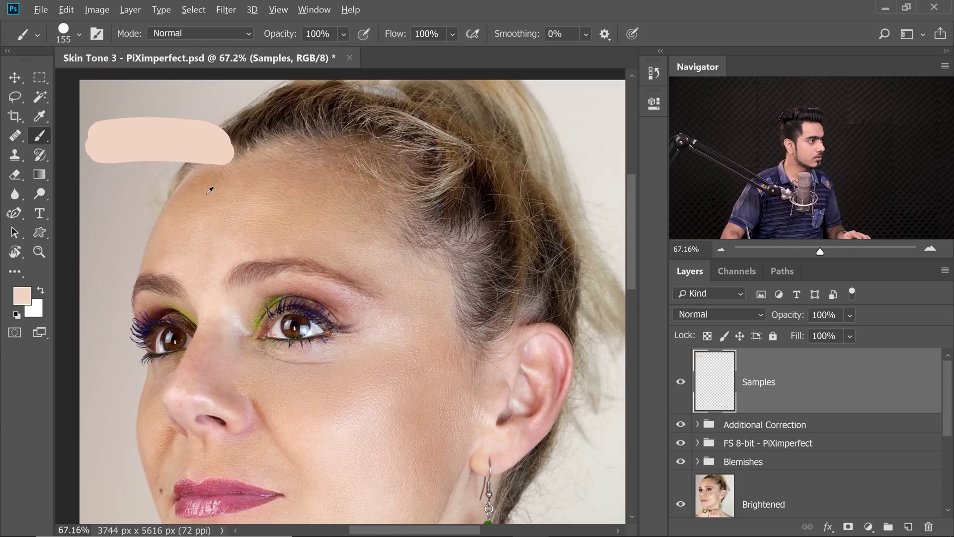
left_click(210, 190, "alt")
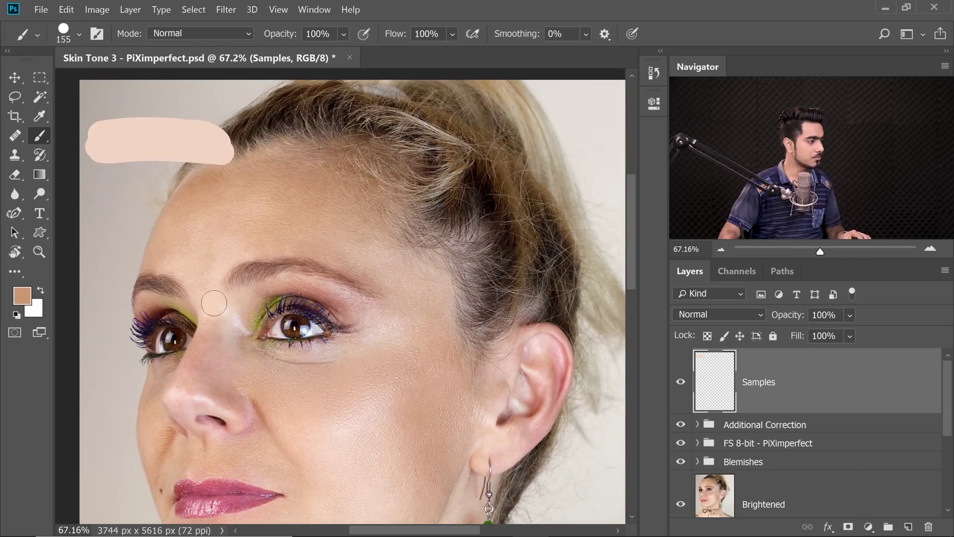
scroll(287, 290, "down", 4)
scroll(287, 289, "left", 3)
left_click_drag(240, 339, 244, 346)
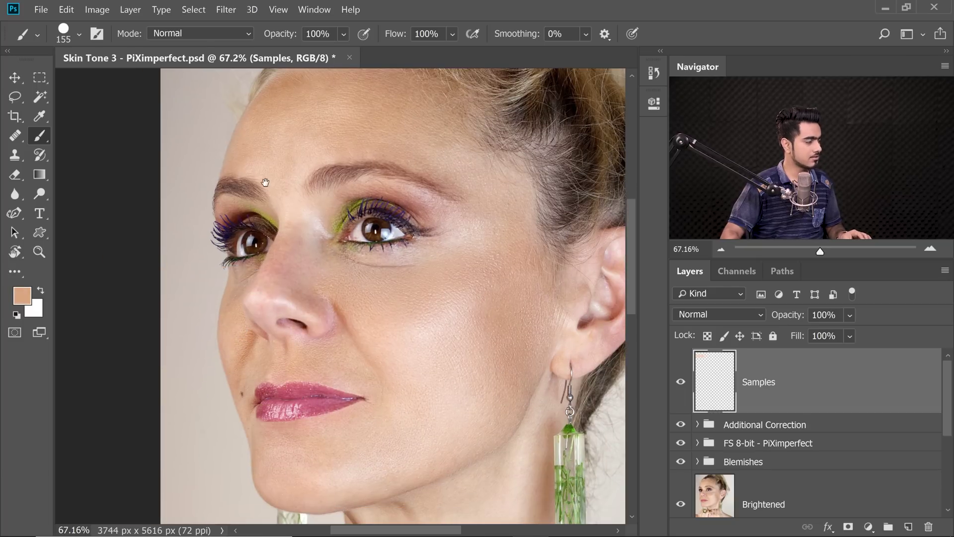
scroll(153, 294, "up", 7)
scroll(152, 294, "right", 4)
left_click_drag(83, 258, 78, 261)
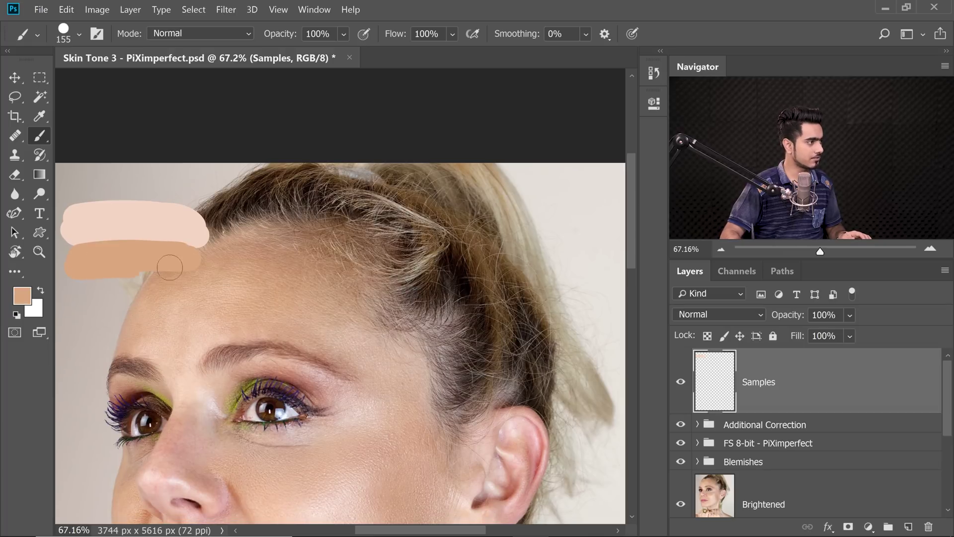
Sample the dark brown shadow colour from the neck just above the hands and paint a third swatch beneath the midtone one
left_click_drag(242, 351, 321, 273)
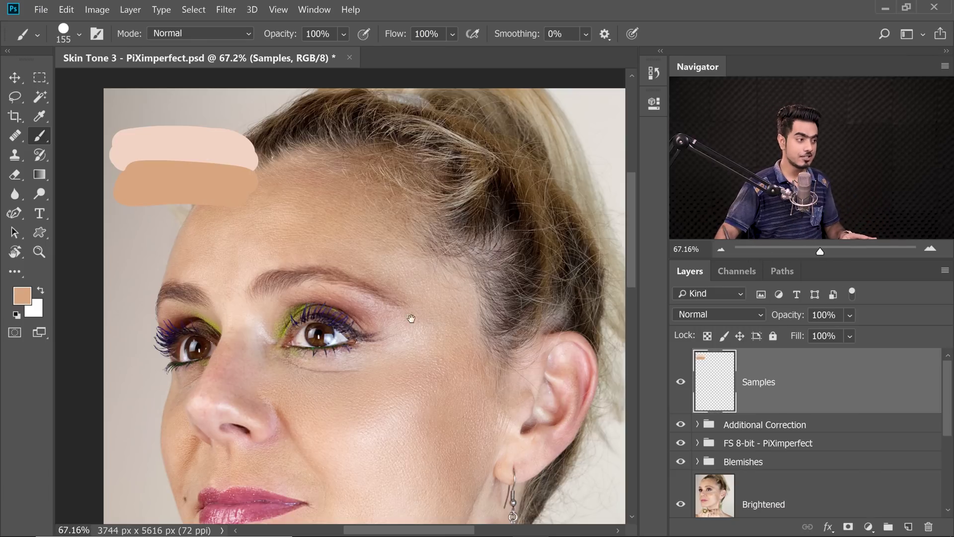
scroll(396, 366, "down", 5)
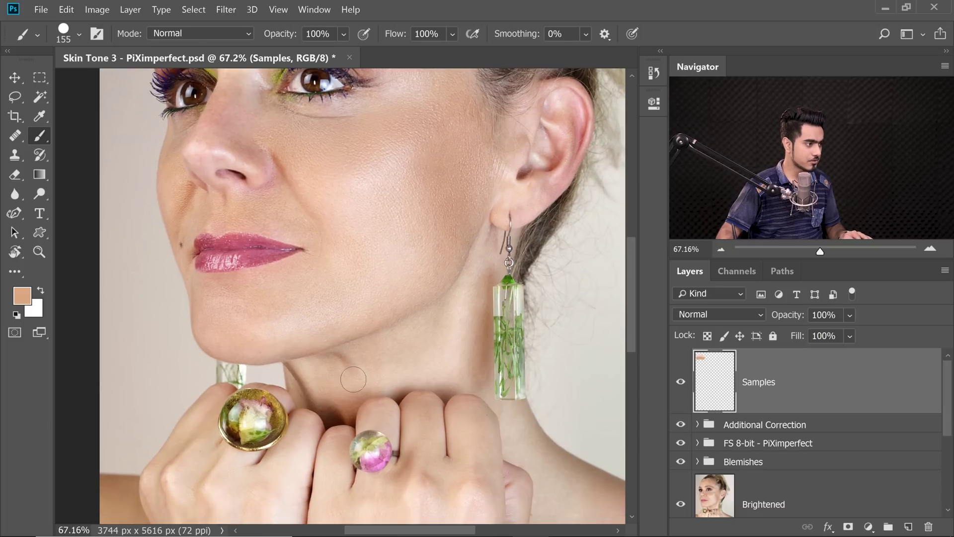
left_click_drag(353, 416, 341, 411)
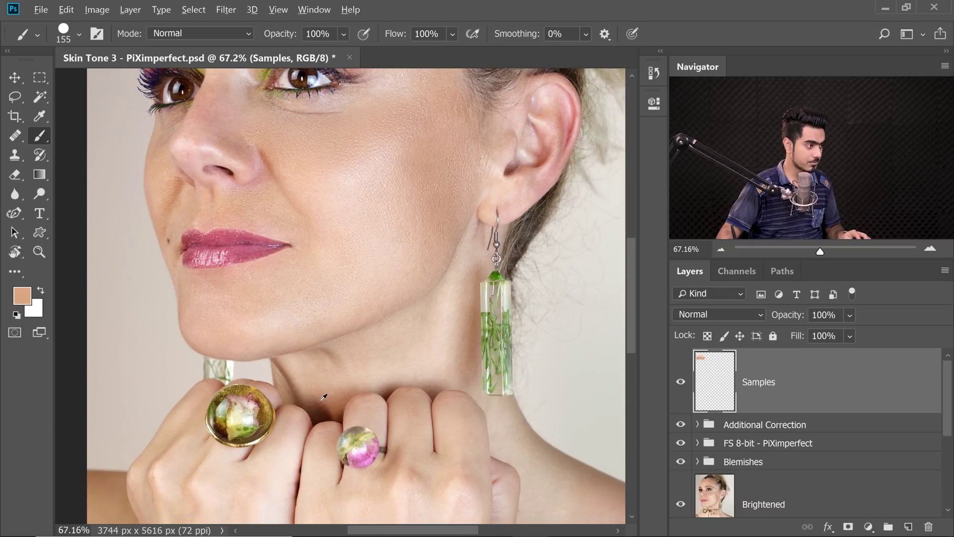
left_click(318, 402, "alt")
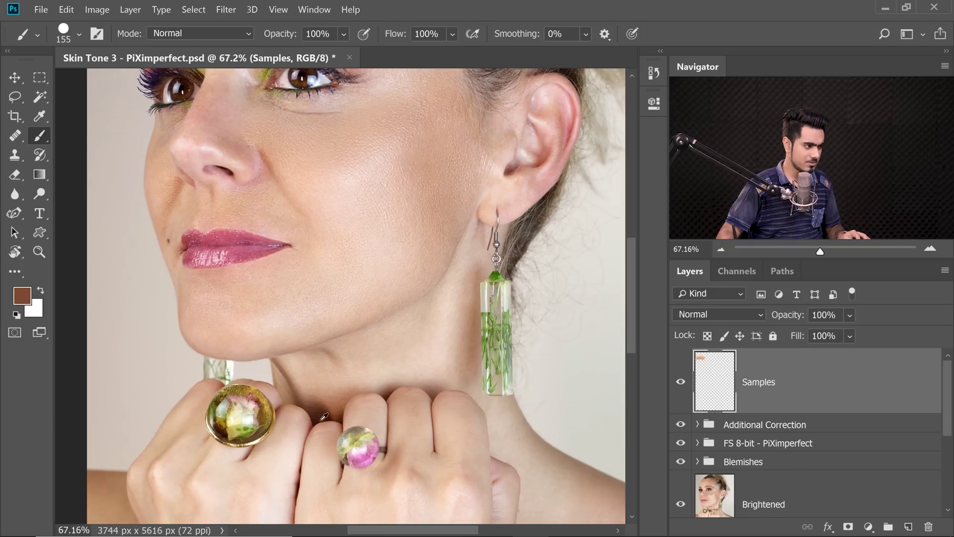
left_click(319, 405, "alt")
left_click(310, 405, "alt")
mouse_move(216, 114)
left_mouse_down()
mouse_move(300, 336)
mouse_move(290, 370)
left_mouse_up()
left_click_drag(194, 215, 282, 216)
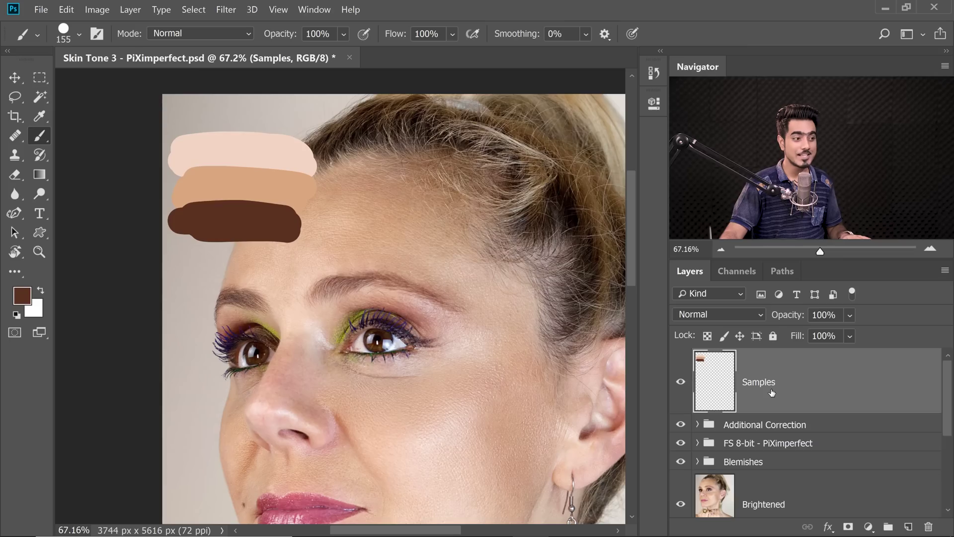
Add a Gradient Map adjustment layer between the Additional Correction group and the Samples layer
left_click(775, 426)
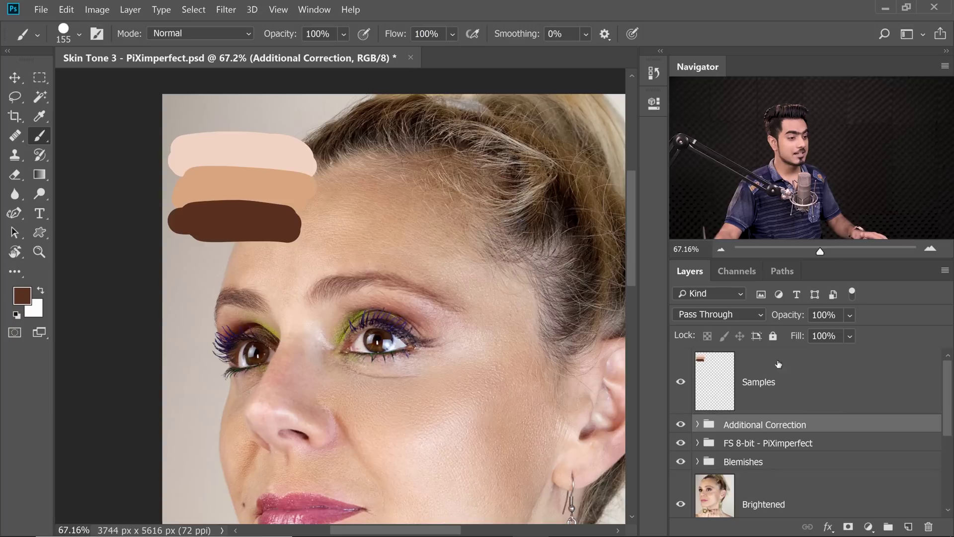
left_click(870, 527)
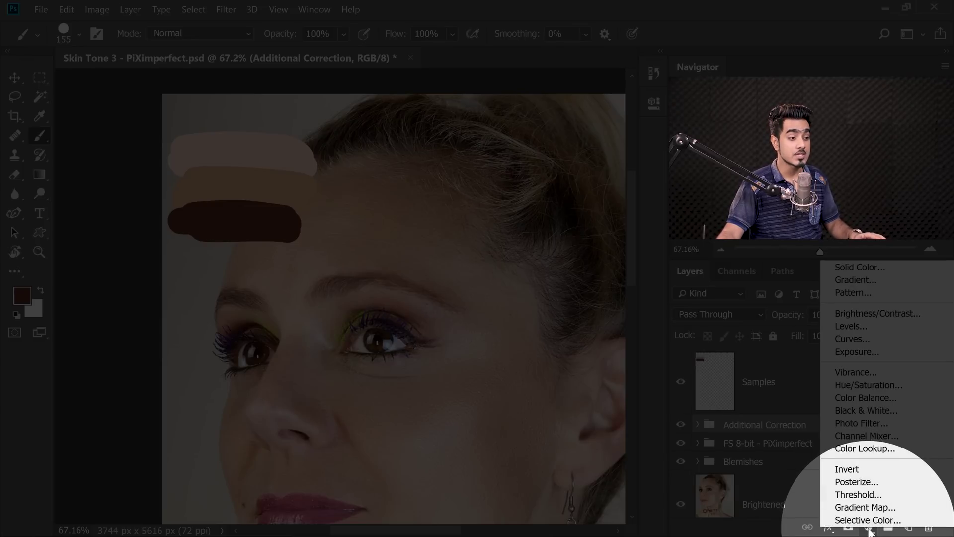
left_click(878, 517)
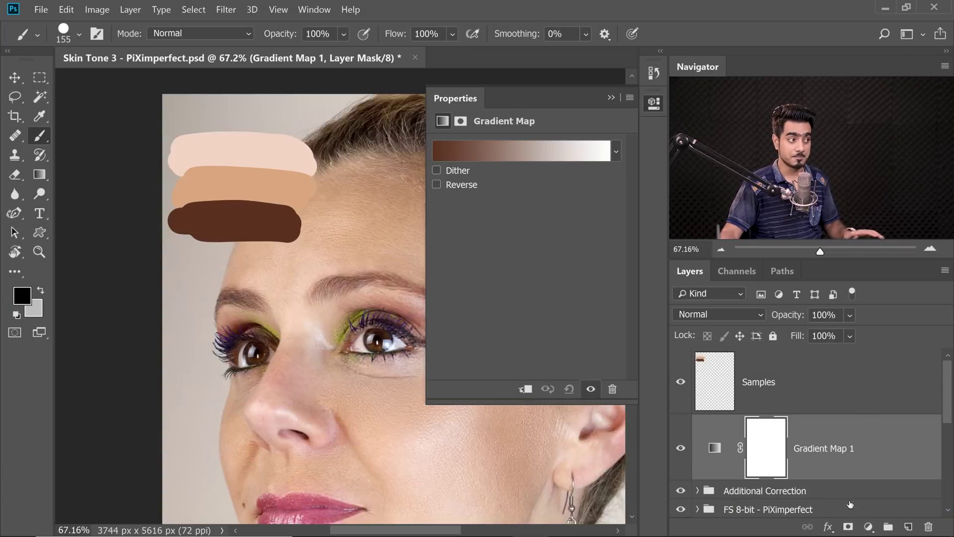
scroll(278, 233, "down", 3)
scroll(288, 207, "down", 2)
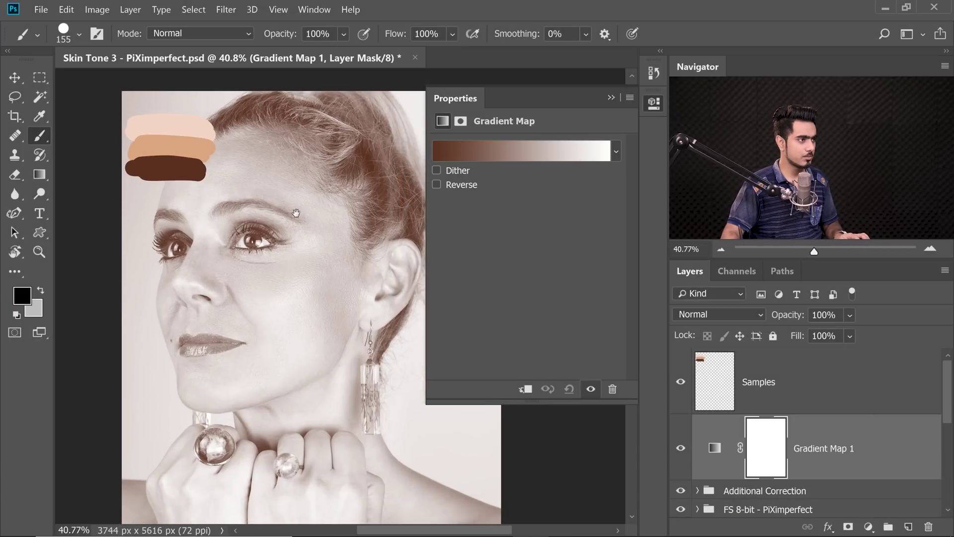
scroll(287, 199, "up", 2)
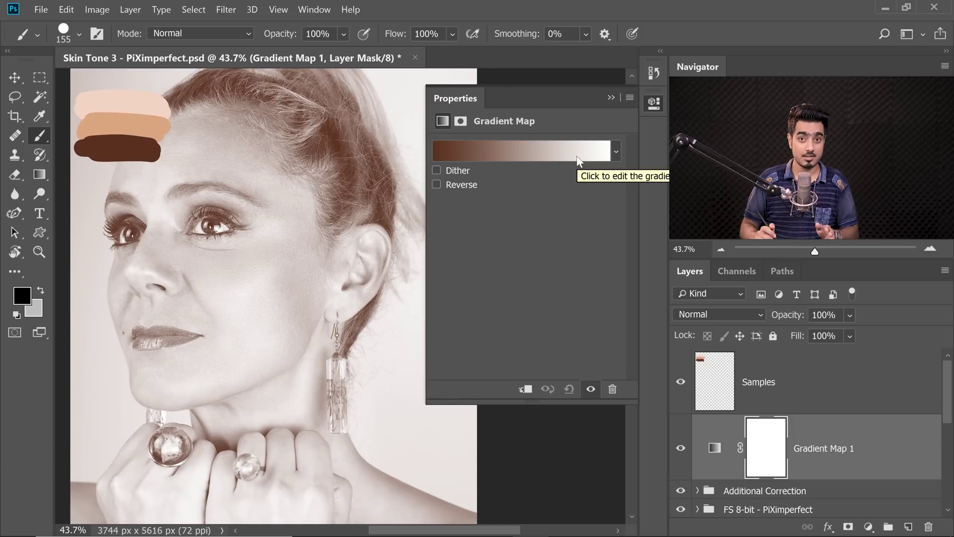
Open the gradient map's gradient for editing and set the eyedropper to sample All Layers
left_click(536, 150)
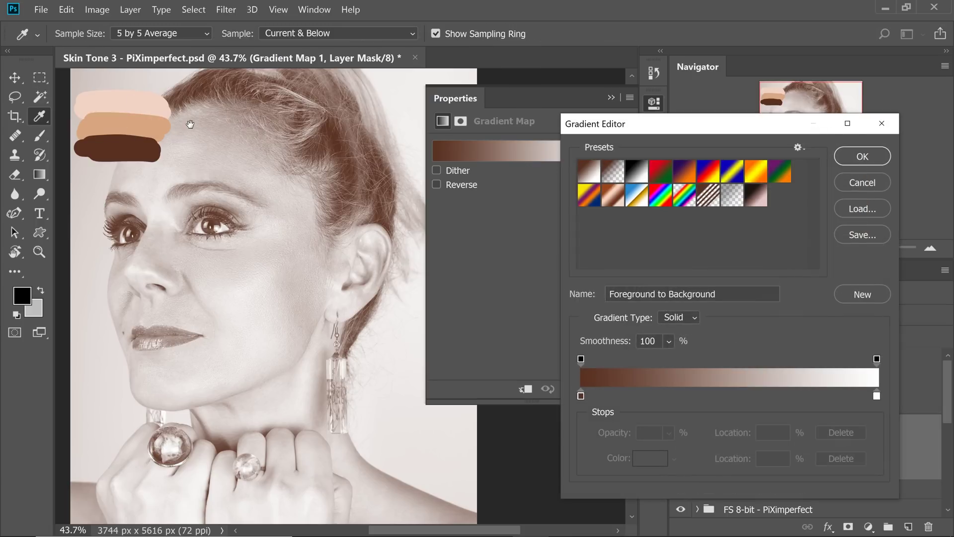
left_click_drag(192, 129, 212, 143)
left_click(296, 31)
left_click(286, 70)
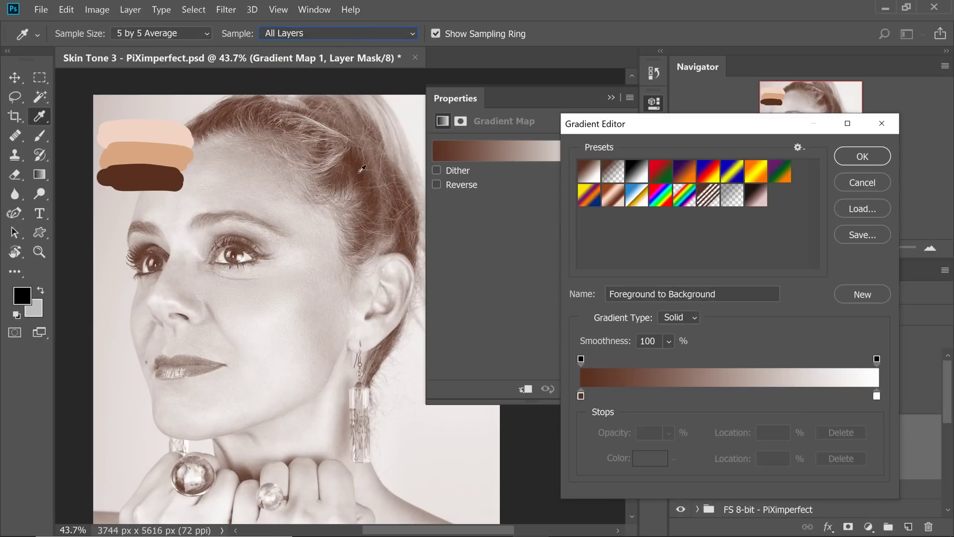
left_click(876, 396)
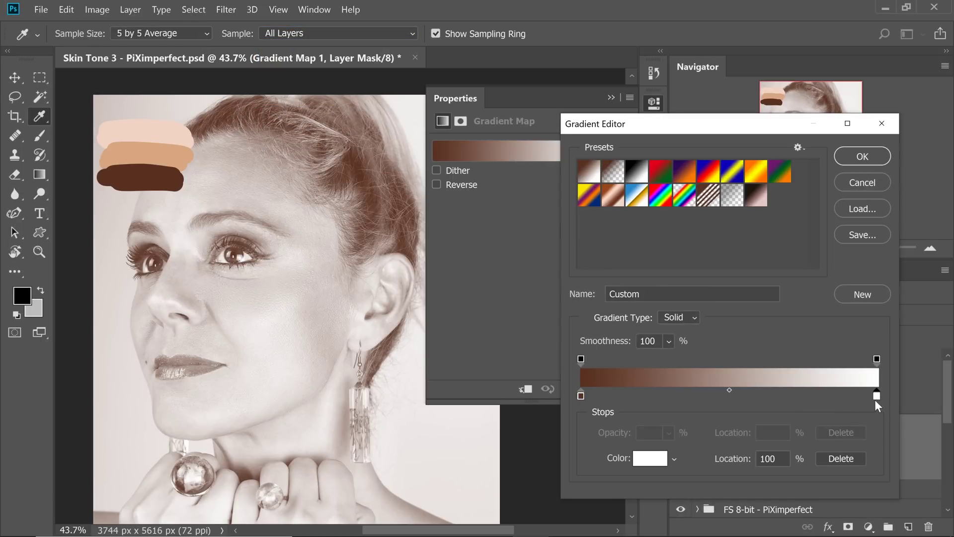
left_click(649, 454)
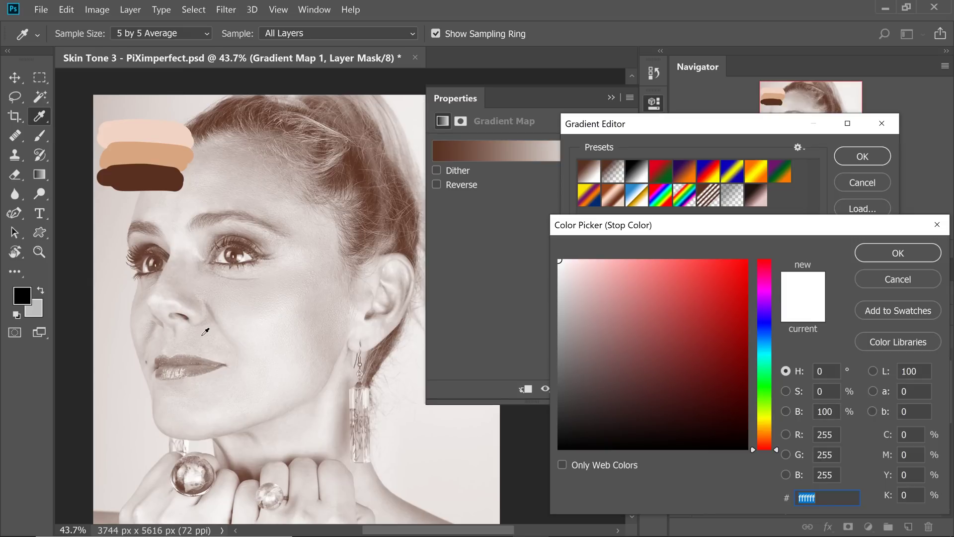
left_click(890, 279)
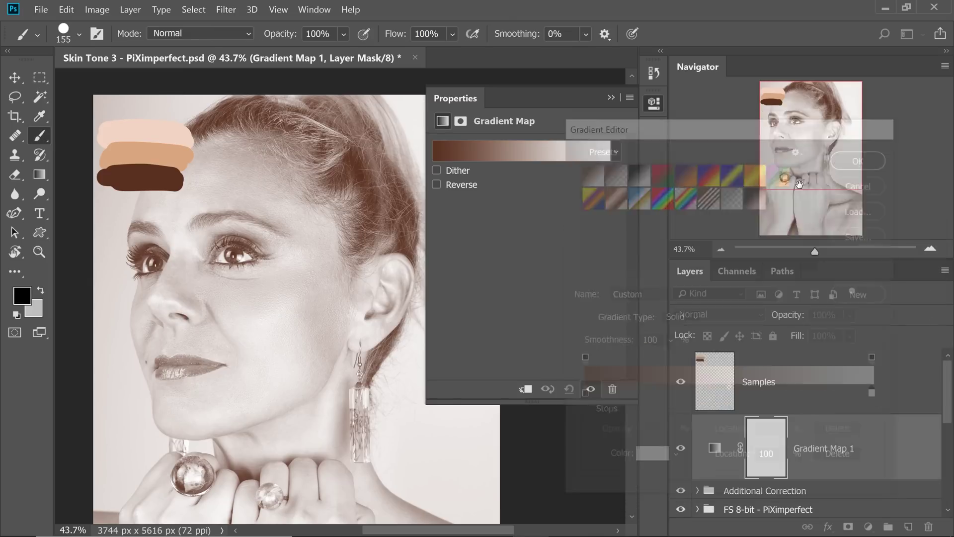
Display the properties of the Gradient Map 1 adjustment, followed by those of its layer mask
left_click(714, 450)
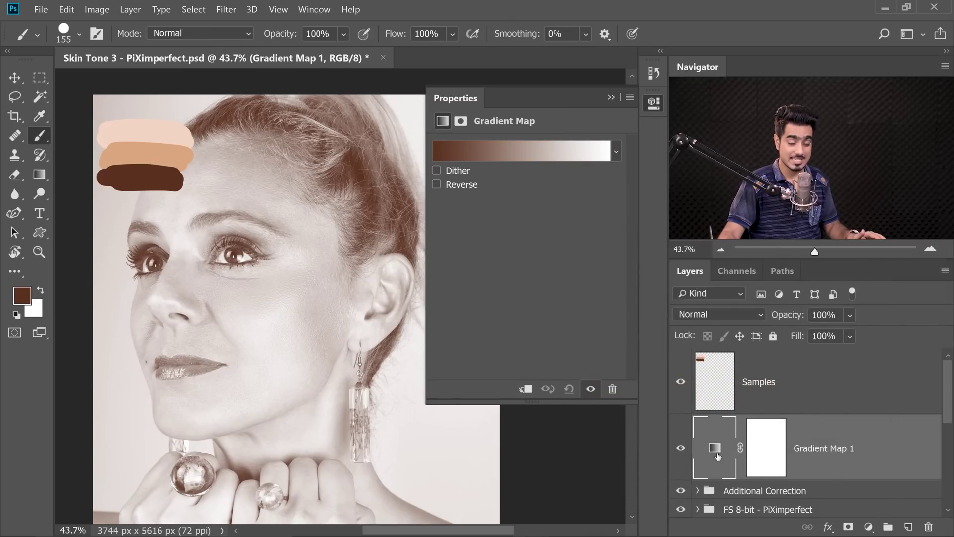
left_click(763, 458)
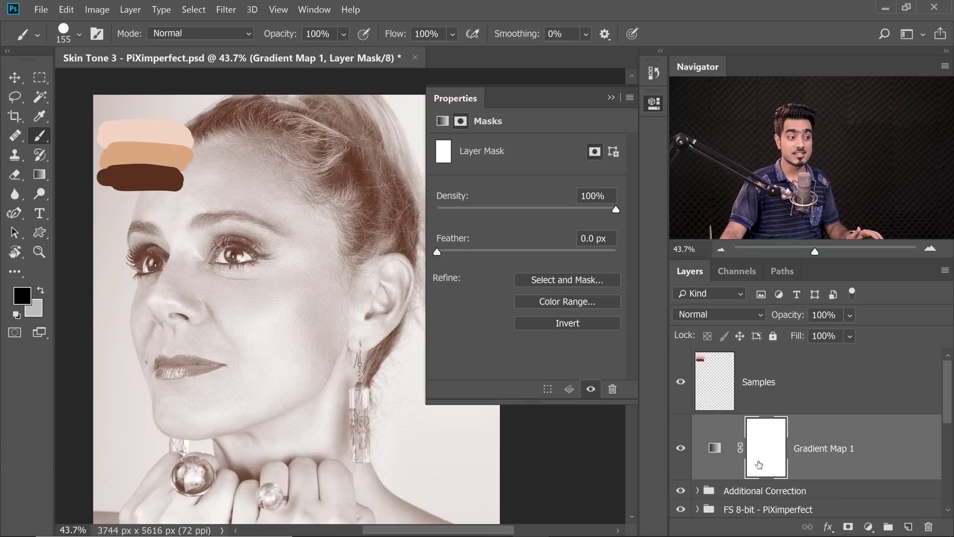
Open the Gradient Map 1 gradient for editing and recolour its 100% stop with the pale highlight swatch (f2d4c6)
left_click(716, 463)
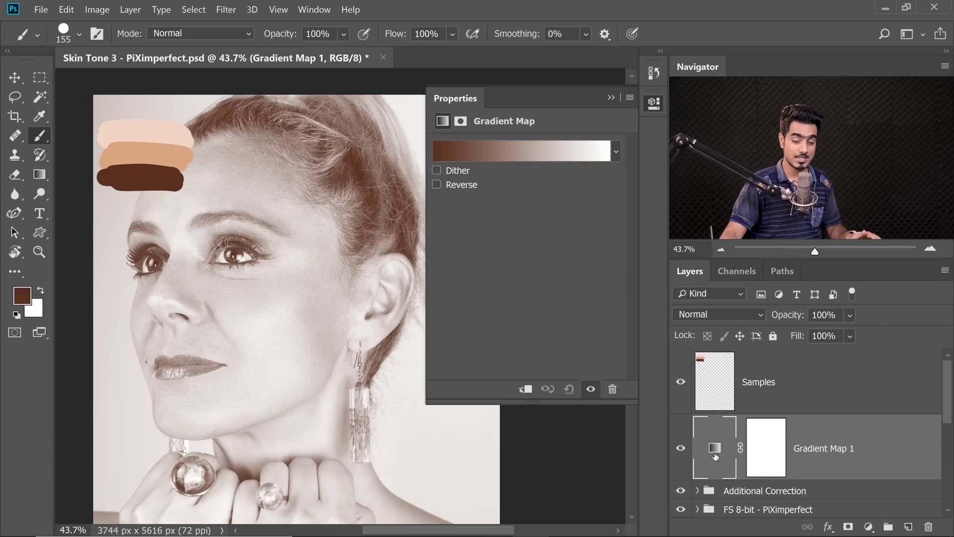
left_click(520, 154)
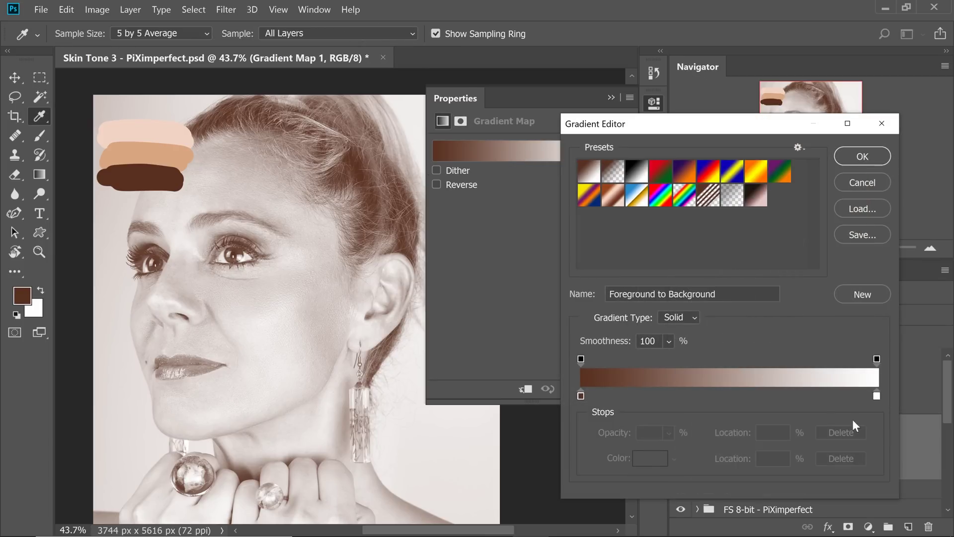
left_click(876, 397)
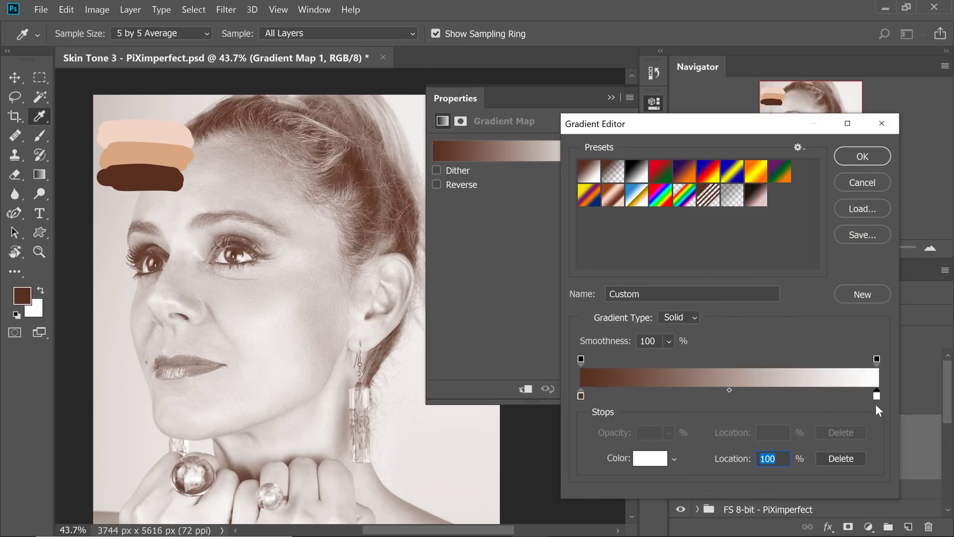
left_click(650, 458)
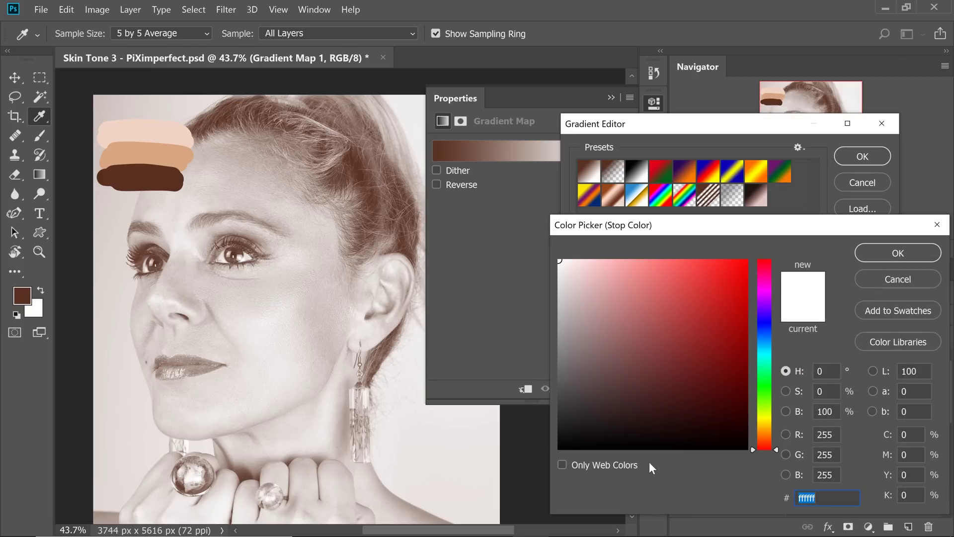
left_click(152, 131)
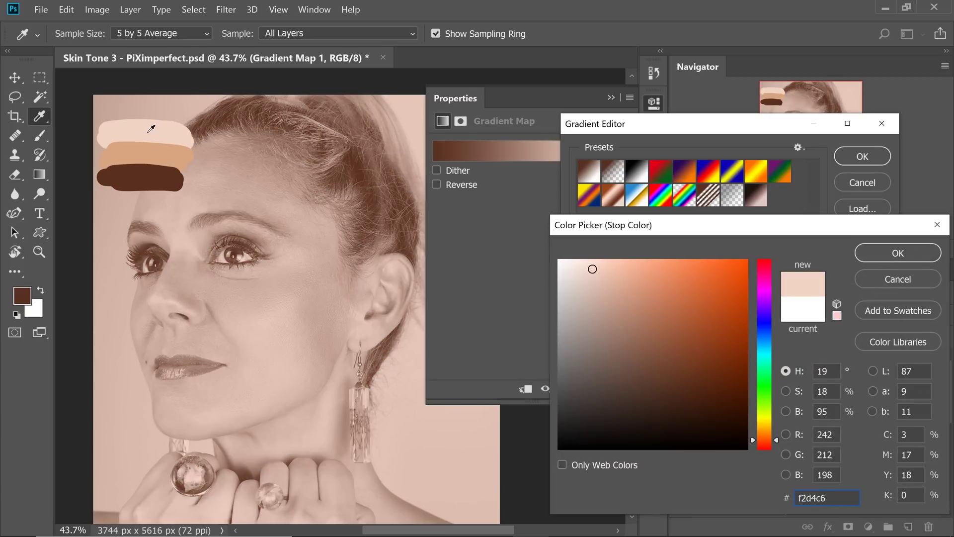
left_click(884, 253)
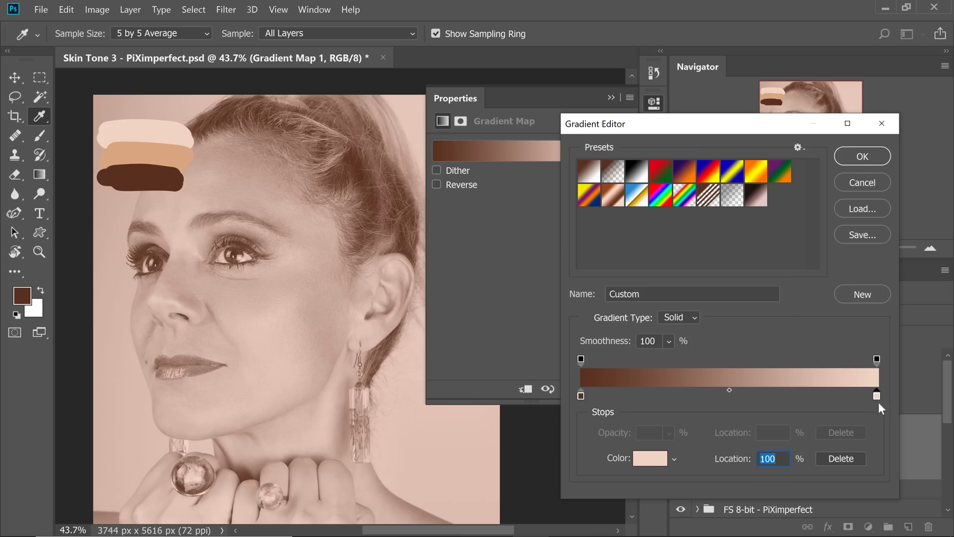
mouse_move(878, 402)
left_mouse_down()
mouse_move(857, 401)
mouse_move(890, 401)
left_mouse_up()
left_click(581, 396)
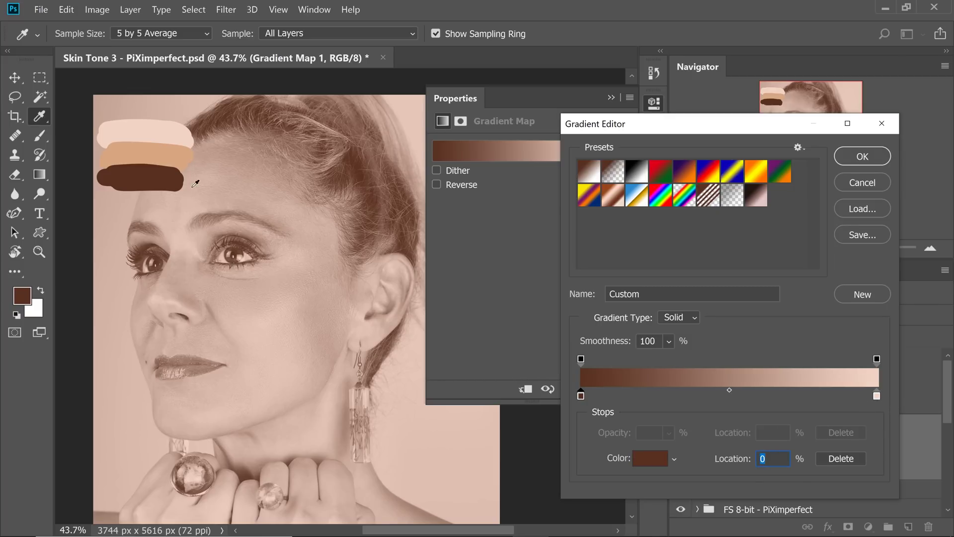
left_click(146, 192)
left_click_drag(579, 395, 564, 406)
Check the brightness of the highlight stop's colour and set the stop's location to 95%
left_click_drag(877, 395, 877, 401)
left_click(645, 457)
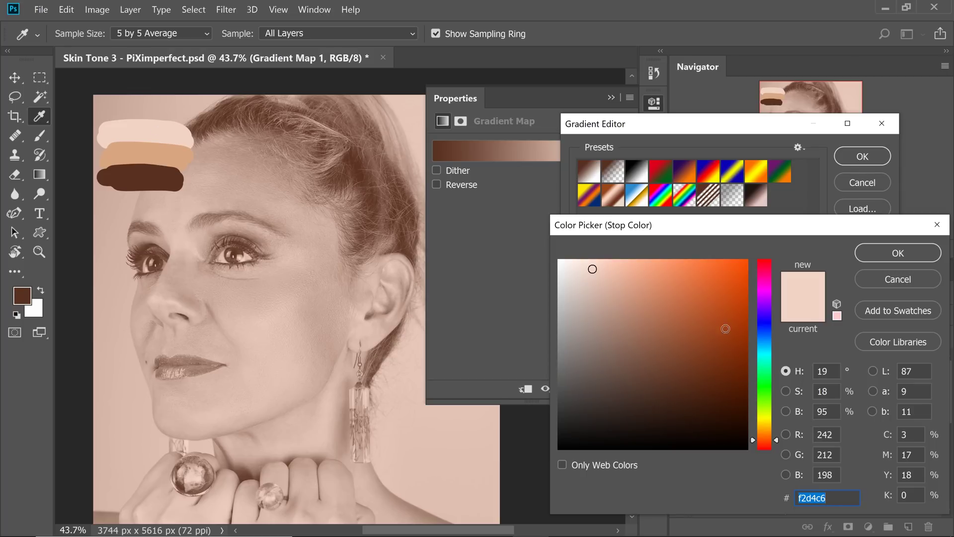
left_click(822, 411)
left_click(878, 259)
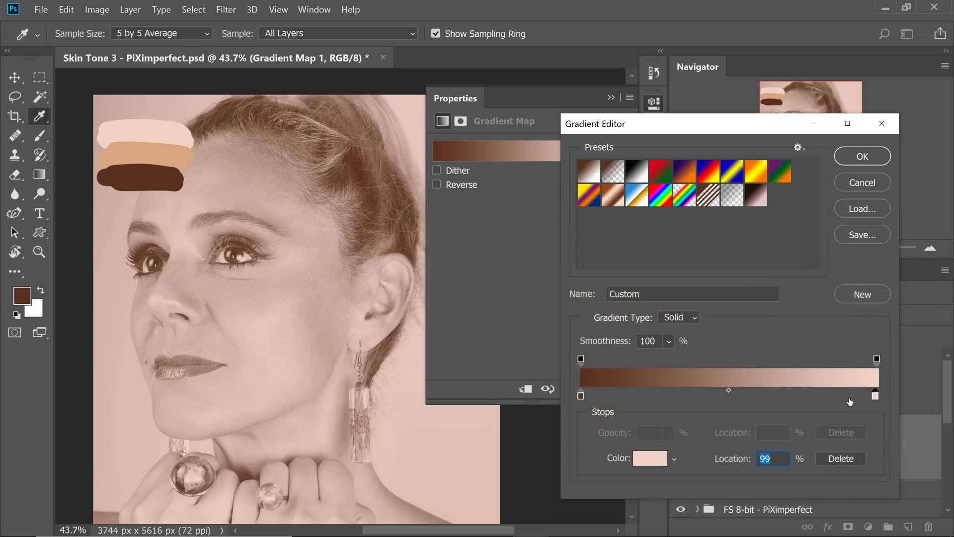
left_click_drag(872, 399, 866, 398)
type("95")
Add a middle colour stop to the gradient, sample the tan midtone swatch (d9a681) for it, and set its location to 85%
left_click(713, 398)
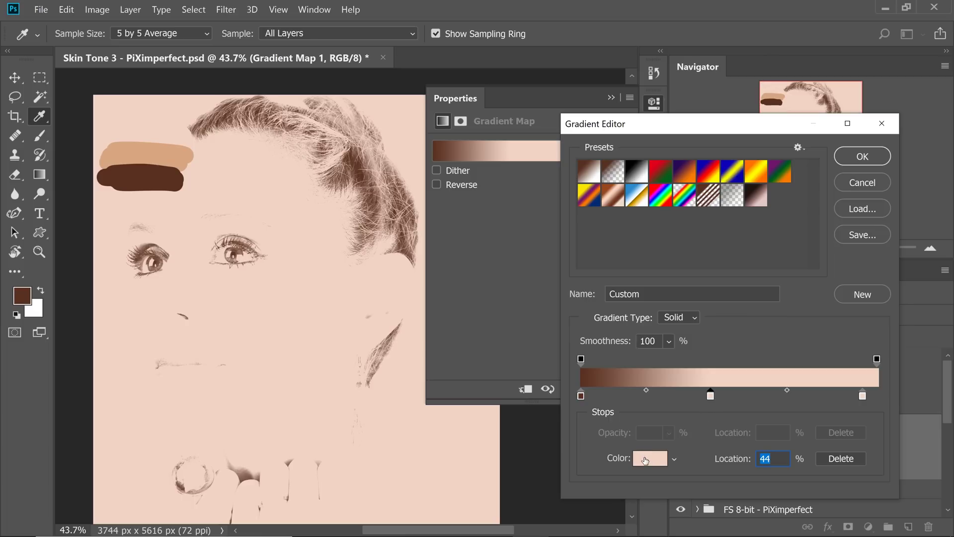
left_click(644, 458)
left_click(151, 151)
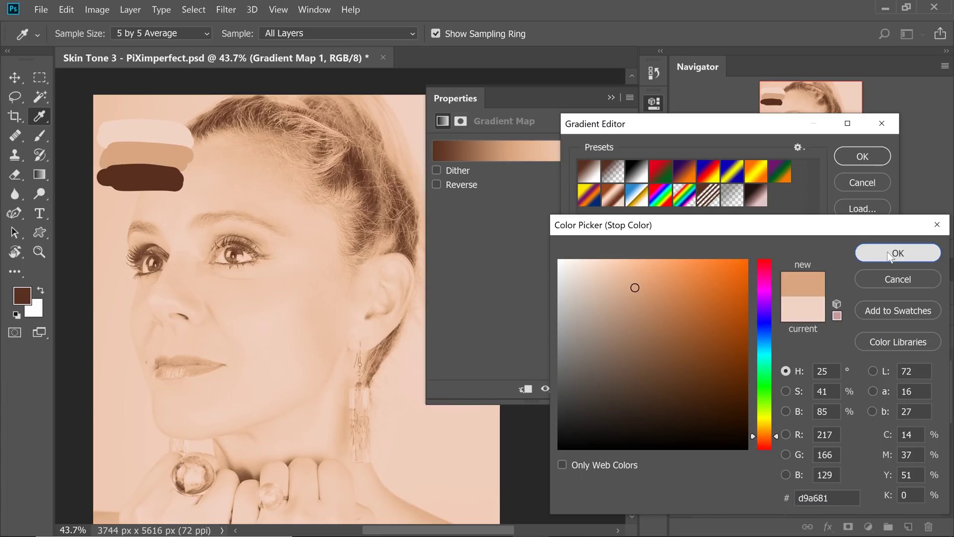
left_click(886, 253)
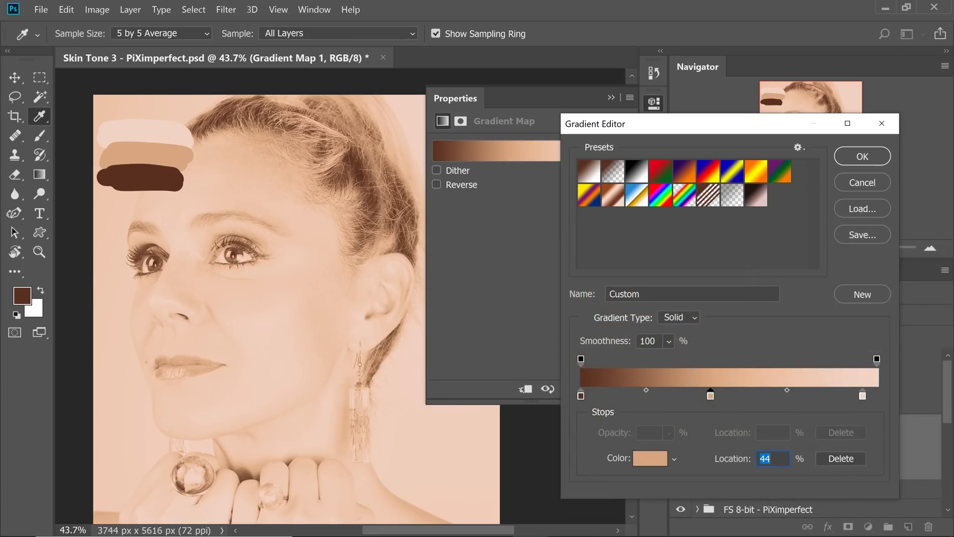
type("85")
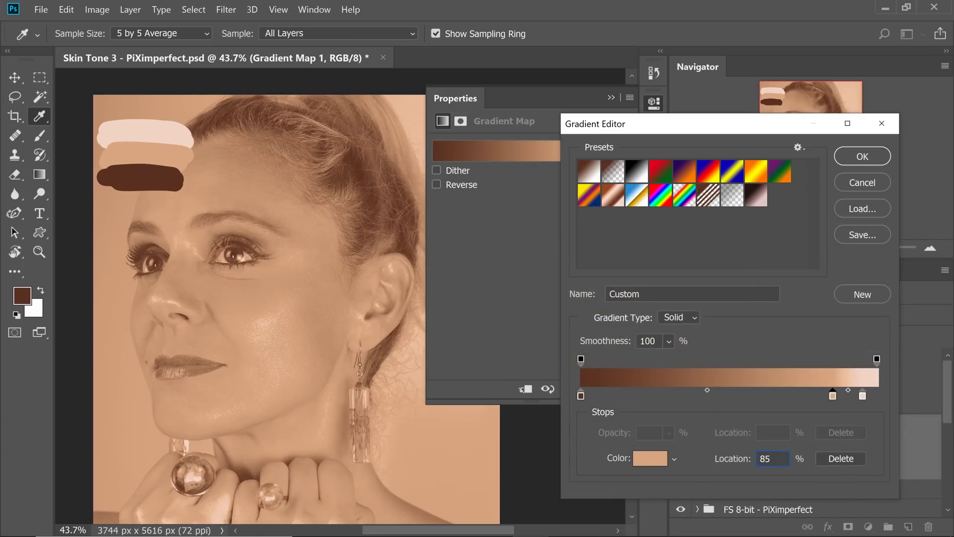
Sample the dark brown shadow swatch (593020) for the gradient's 0% stop and set its location to 35%
left_click(581, 396)
left_click(642, 453)
left_click_drag(162, 147, 171, 180)
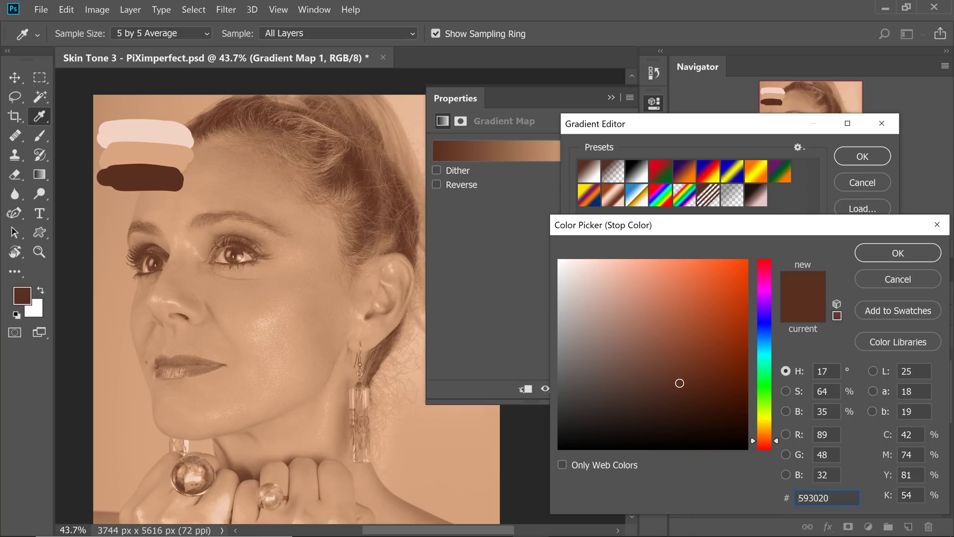
left_click(887, 254)
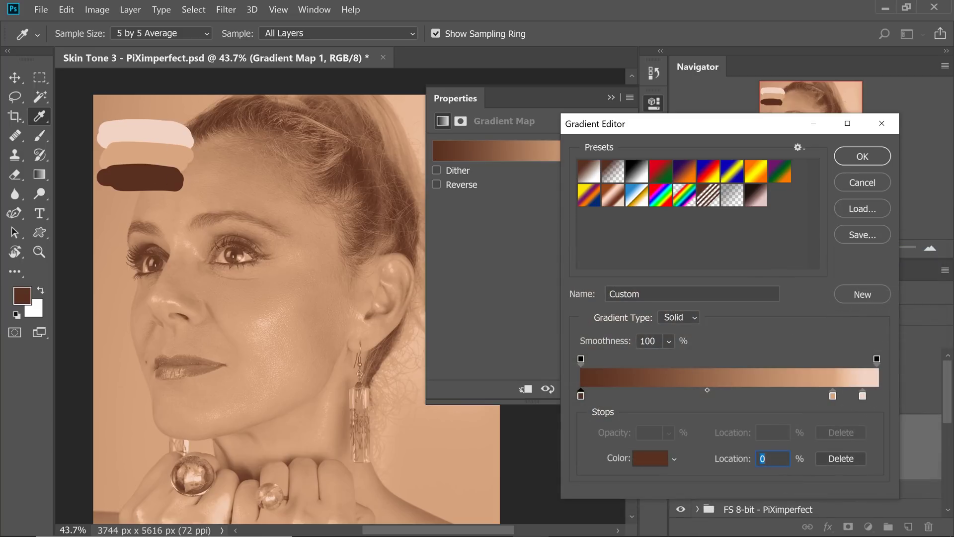
type("35")
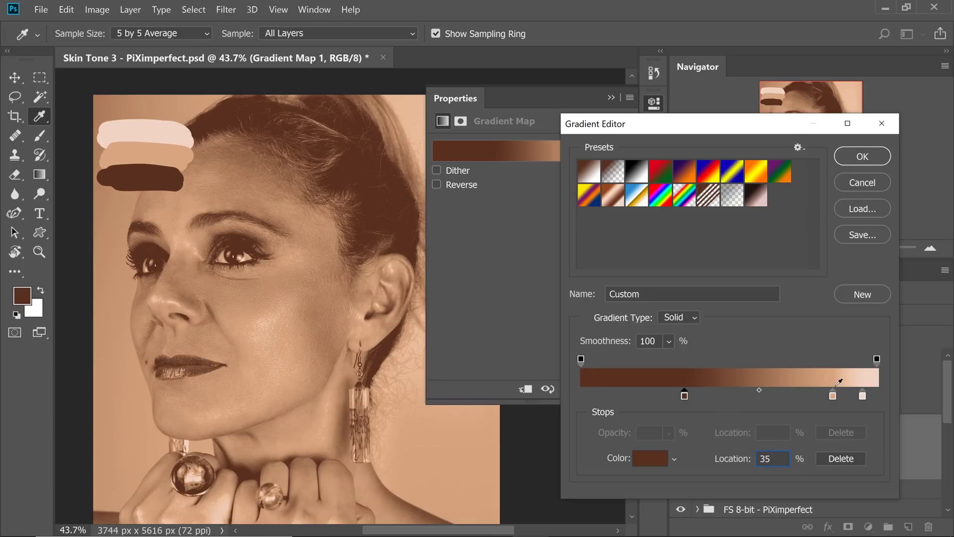
Shift the midtone stop to 76% and the highlight stop slightly further toward the light end, and accept the gradient
left_click_drag(832, 397, 802, 398)
left_click_drag(863, 396, 867, 401)
left_click_drag(803, 398, 806, 398)
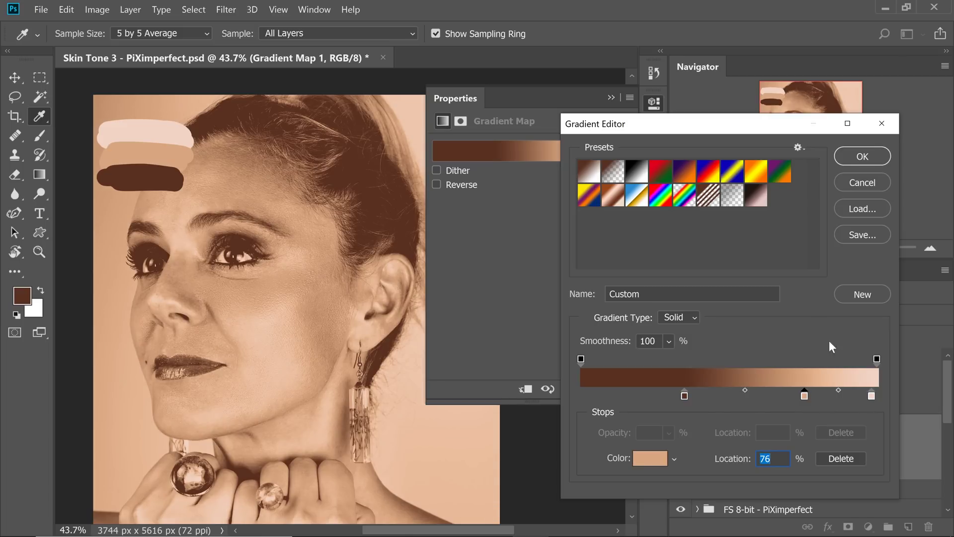
left_click(877, 156)
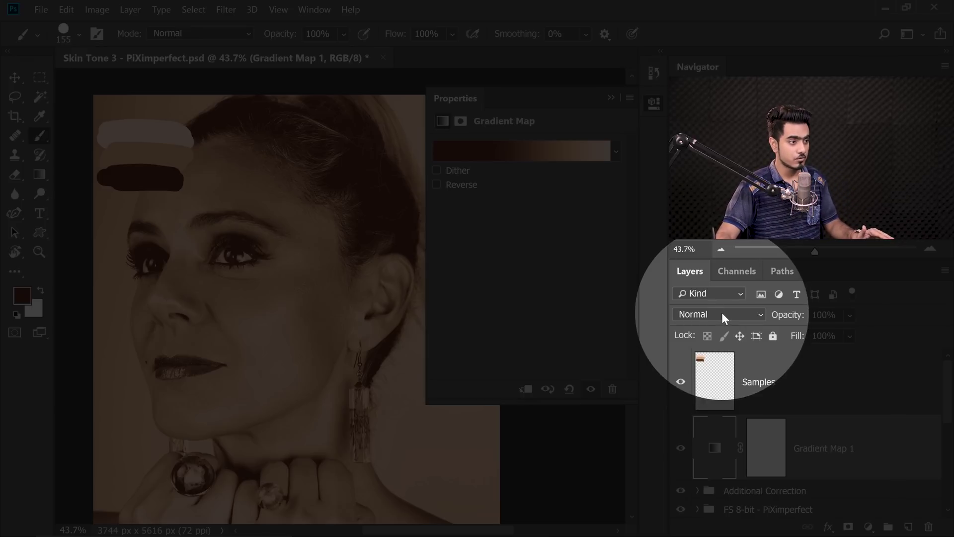
Set the blending mode of the Gradient Map 1 layer to Color and collapse its properties
left_click(720, 313)
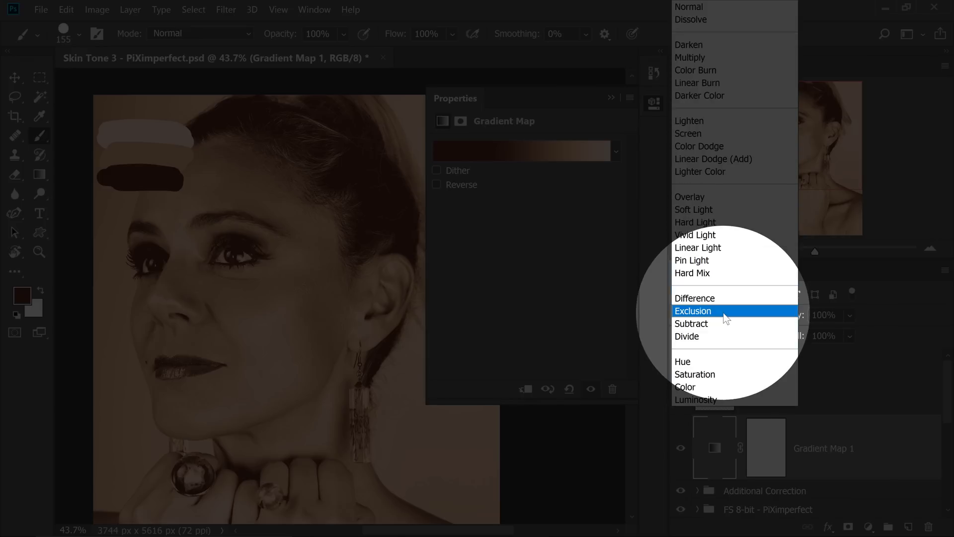
left_click(696, 387)
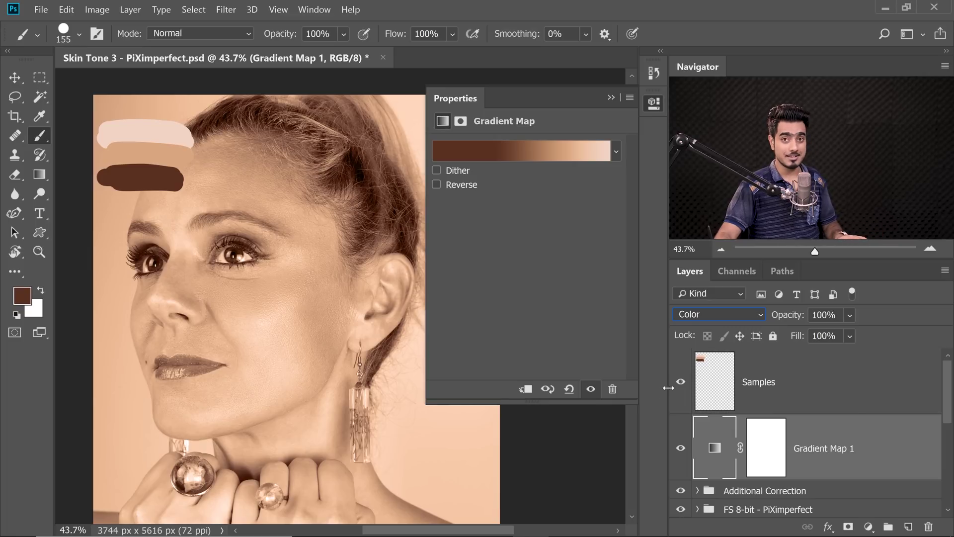
left_click(611, 97)
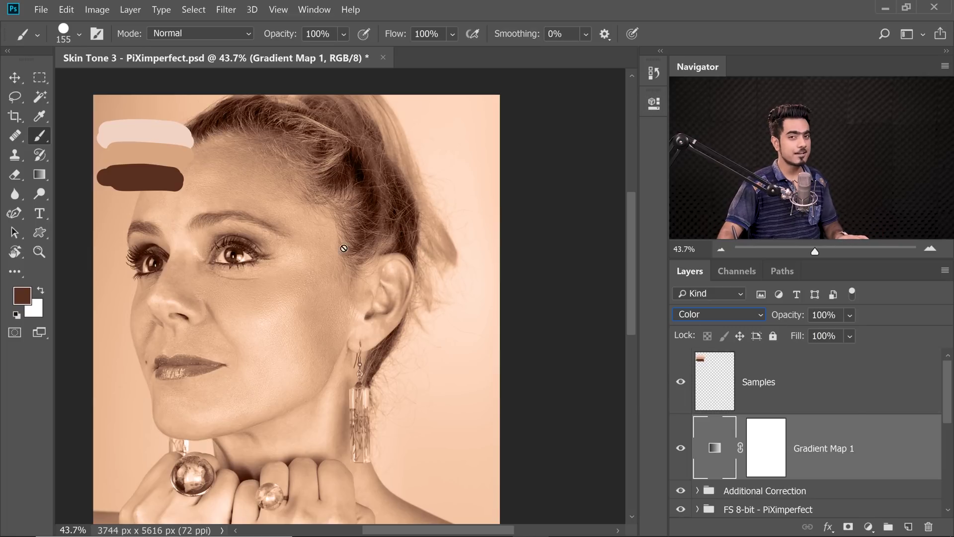
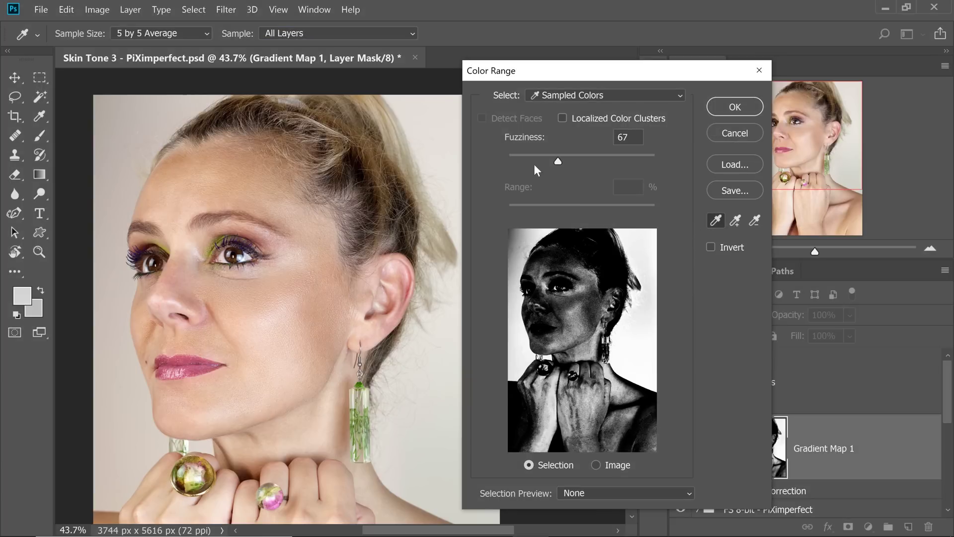
Lower the Color Range Fuzziness to 0, sample the forehead skin, and choose the Add to Sample eyedropper
scroll(535, 157, "down", 10)
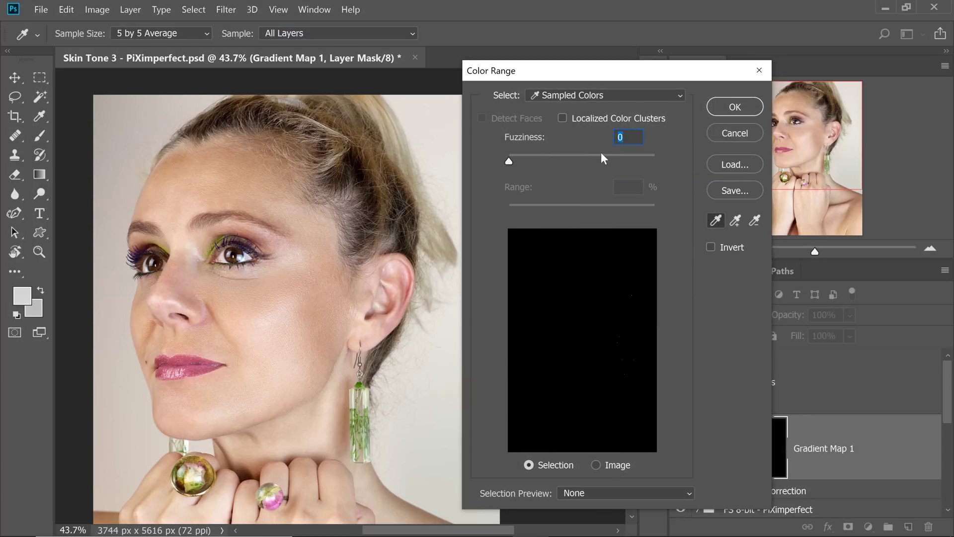
left_click(174, 180)
left_click(735, 222)
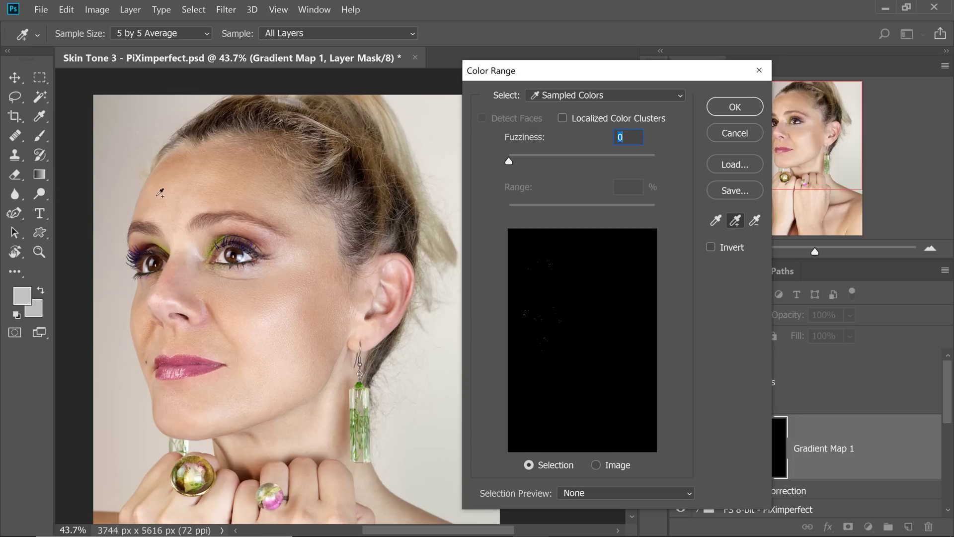
Refine the sampled range with forehead, cheek and chin skin tones, and apply it to the mask with Fuzziness 37
left_click_drag(165, 185, 260, 189)
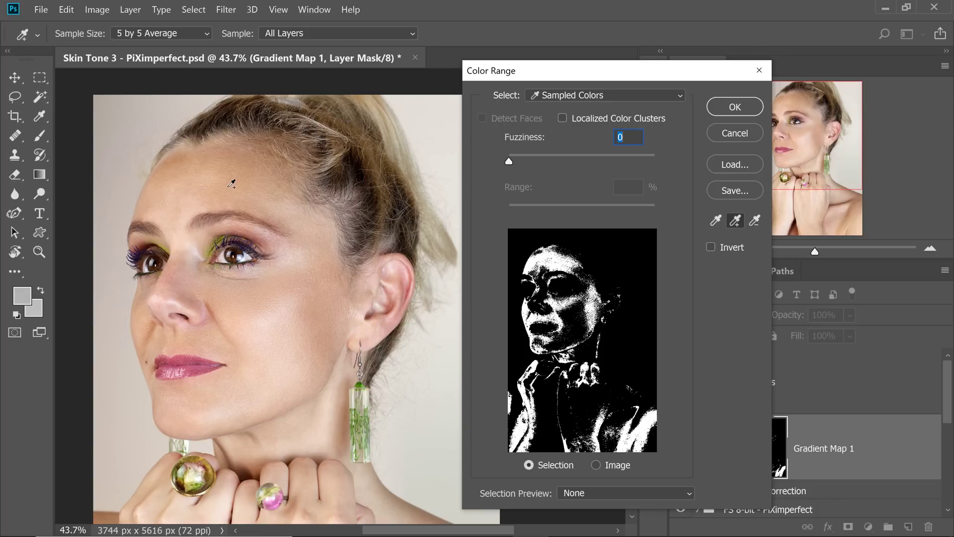
mouse_move(248, 192)
left_mouse_down()
mouse_move(312, 234)
mouse_move(319, 282)
mouse_move(249, 341)
mouse_move(249, 313)
mouse_move(254, 351)
mouse_move(288, 340)
mouse_move(235, 356)
mouse_move(260, 381)
left_mouse_up()
left_click_drag(177, 395, 141, 319)
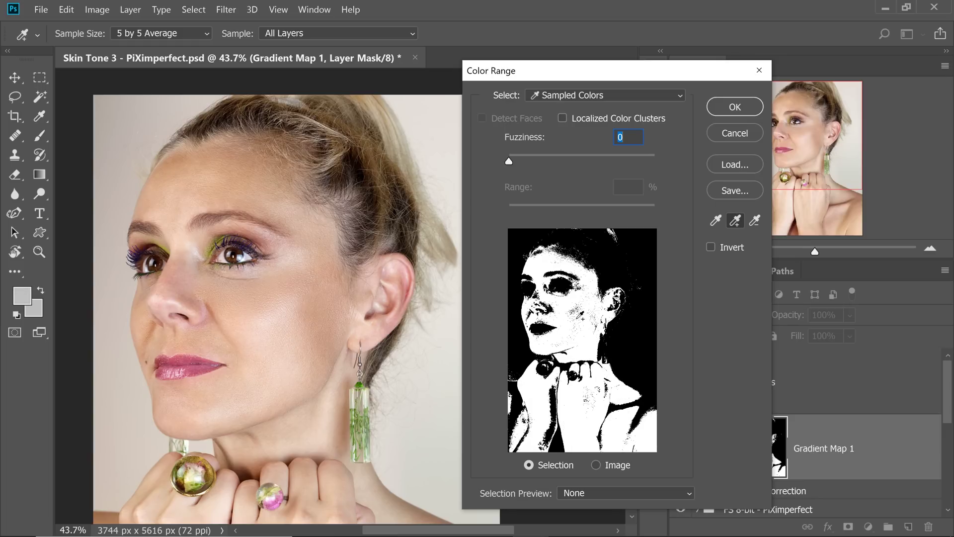
left_click(142, 320, "alt")
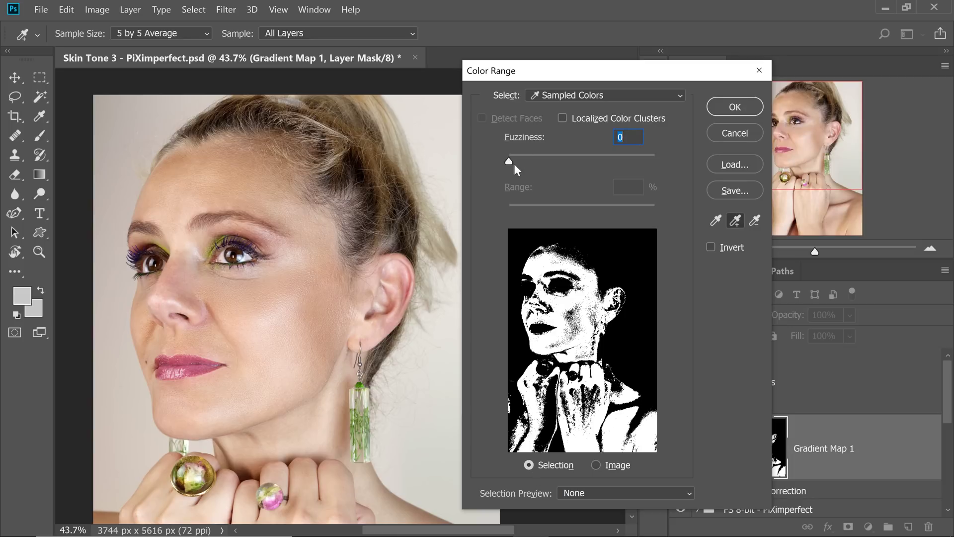
left_click_drag(509, 160, 536, 167)
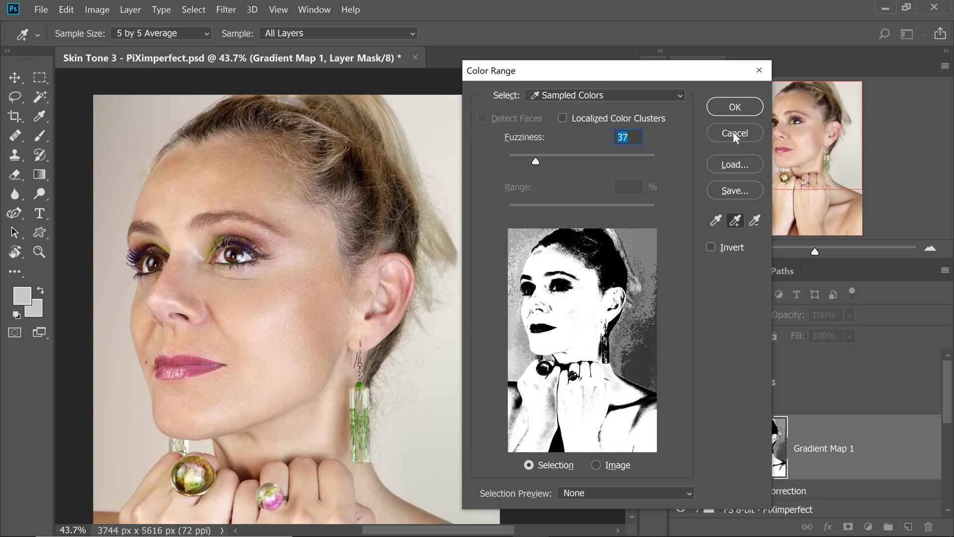
left_click(734, 108)
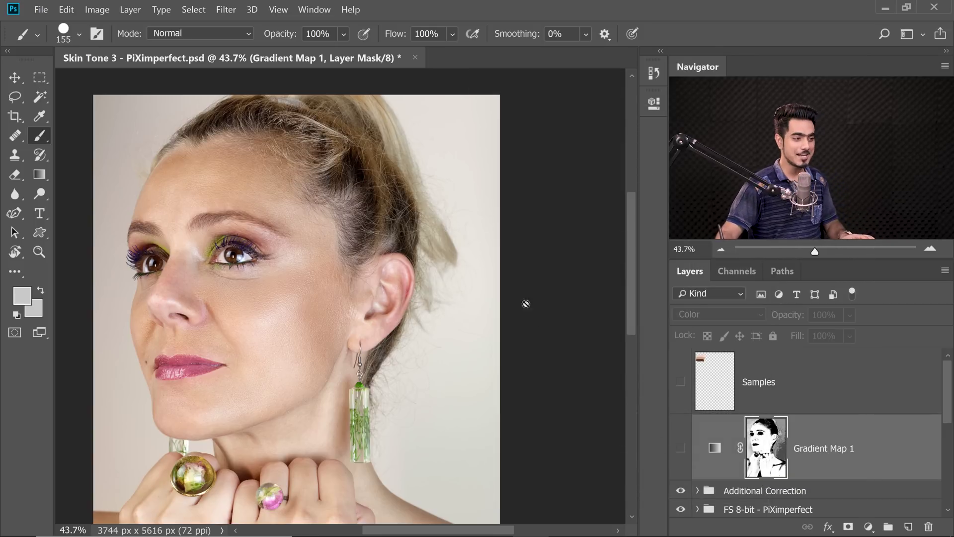
Display the Gradient Map 1 layer mask by itself on the canvas
left_click(759, 460, "alt")
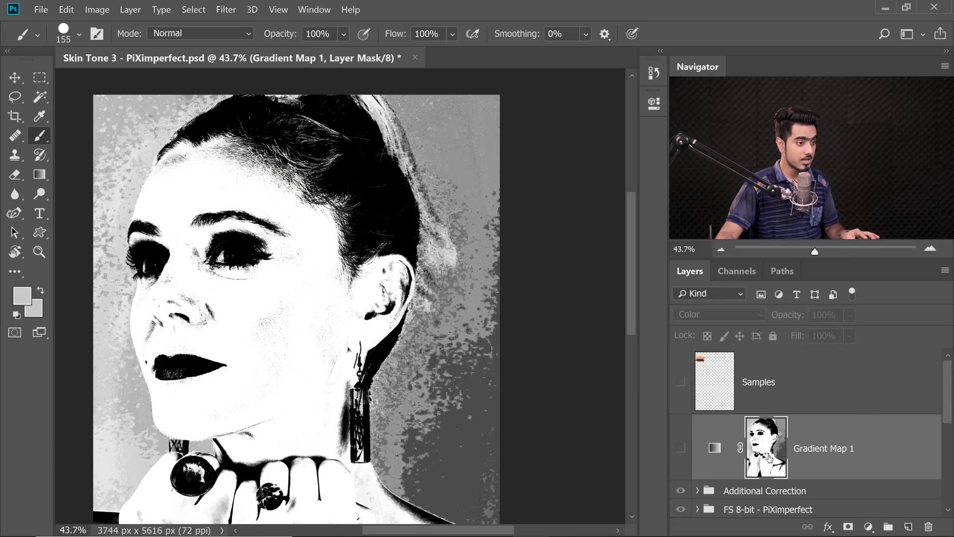
mouse_move(337, 328)
left_mouse_down()
mouse_move(361, 275)
mouse_move(420, 290)
left_mouse_up()
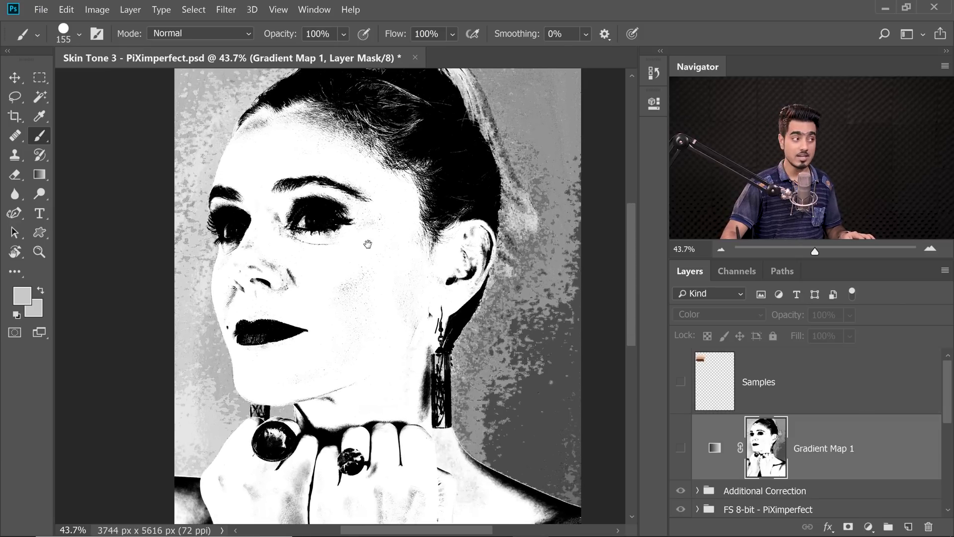
left_click_drag(368, 243, 338, 268)
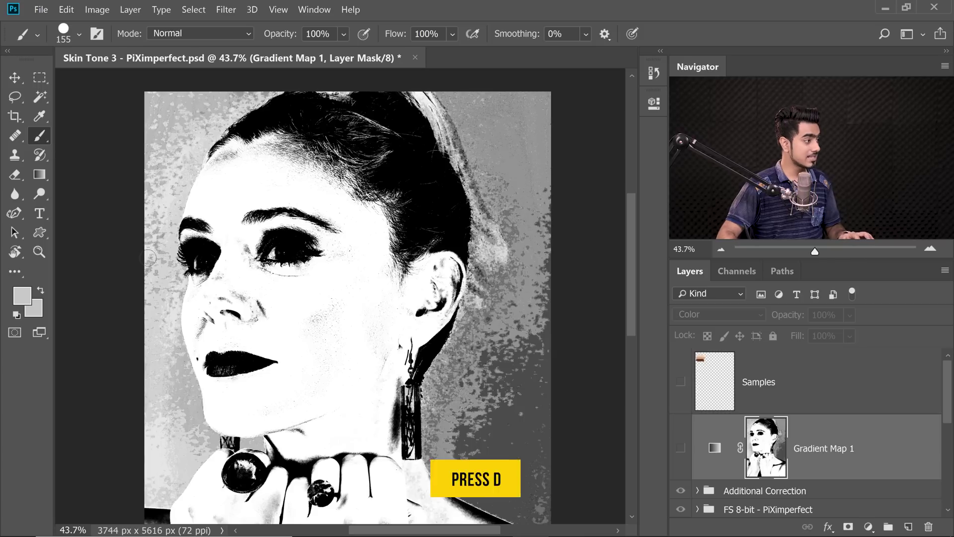
Set black as the foreground colour and paint out the background beside the forehead with a Soft Round brush, 459 px, 0% hardness
key("d")
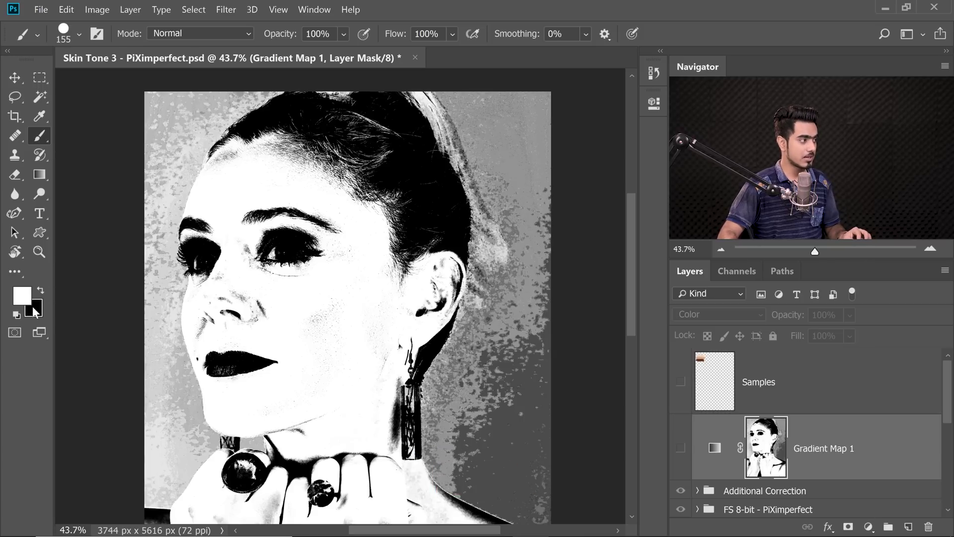
left_click_drag(193, 240, 219, 240)
key("x")
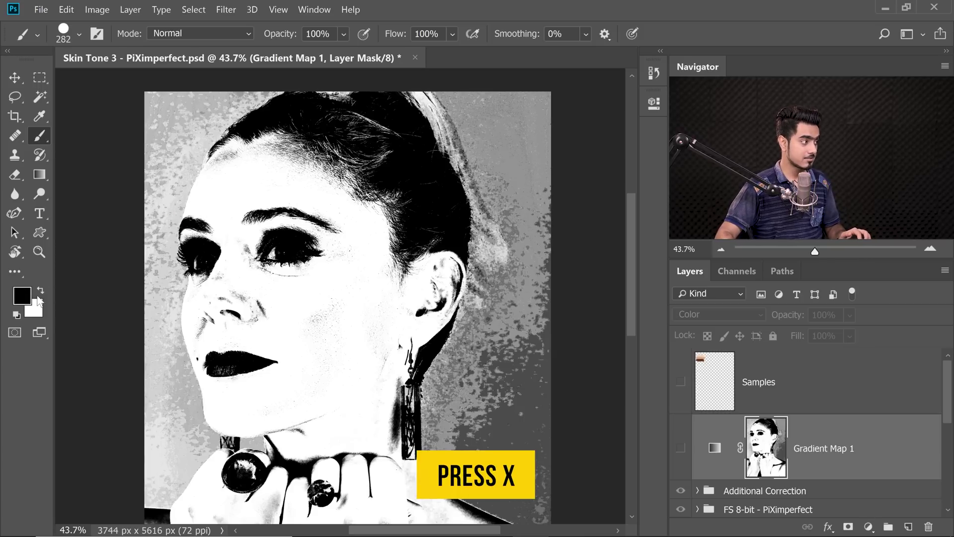
left_click_drag(159, 156, 236, 183)
mouse_move(169, 105)
left_mouse_down()
mouse_move(146, 149)
mouse_move(216, 98)
mouse_move(182, 140)
mouse_move(154, 138)
left_mouse_up()
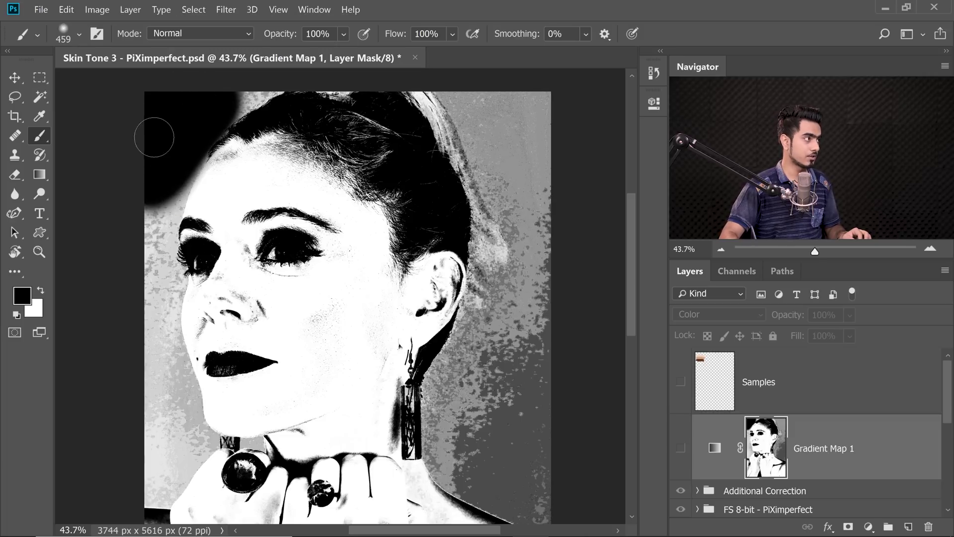
left_click(78, 35)
left_click(115, 208)
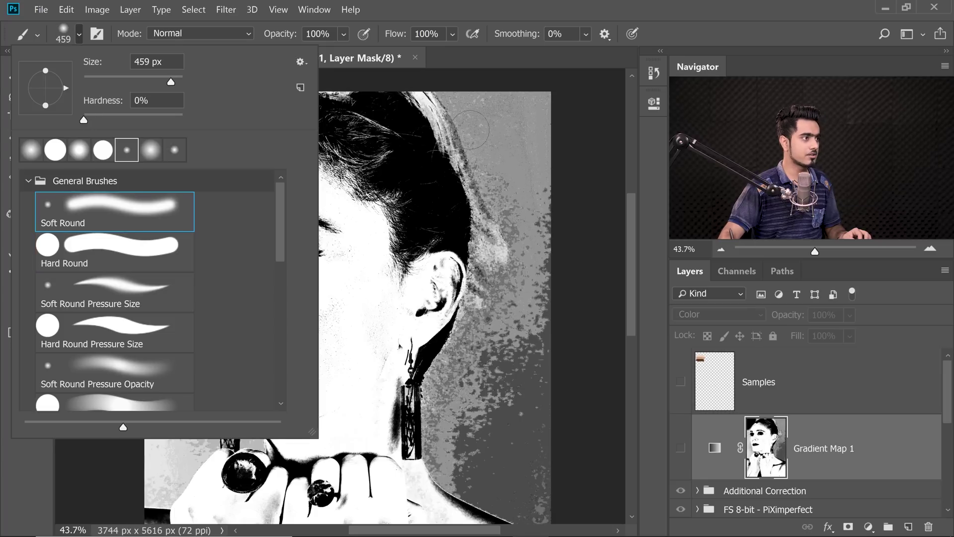
key("Return")
Paint the remaining background and the hair area around the head and shoulders black on the Gradient Map 1 mask
scroll(159, 199, "down", 1)
mouse_move(179, 201)
left_mouse_down()
mouse_move(167, 281)
mouse_move(158, 264)
mouse_move(161, 311)
mouse_move(168, 322)
mouse_move(172, 276)
mouse_move(195, 379)
mouse_move(166, 378)
left_mouse_up()
mouse_move(167, 427)
left_mouse_down()
mouse_move(184, 371)
mouse_move(174, 428)
left_mouse_up()
mouse_move(199, 397)
left_mouse_down()
mouse_move(203, 343)
mouse_move(222, 328)
mouse_move(259, 328)
left_mouse_up()
left_click_drag(258, 328, 188, 436)
mouse_move(423, 189)
left_mouse_down()
mouse_move(437, 249)
mouse_move(407, 191)
left_mouse_up()
mouse_move(454, 258)
left_mouse_down()
mouse_move(361, 309)
mouse_move(447, 315)
mouse_move(386, 434)
left_mouse_up()
Paint the insides of both eyes solid black on the mask with a brush size of 111
left_click_drag(279, 149, 379, 260)
left_click(295, 285)
mouse_move(295, 285)
left_mouse_down()
mouse_move(298, 299)
mouse_move(269, 311)
left_mouse_up()
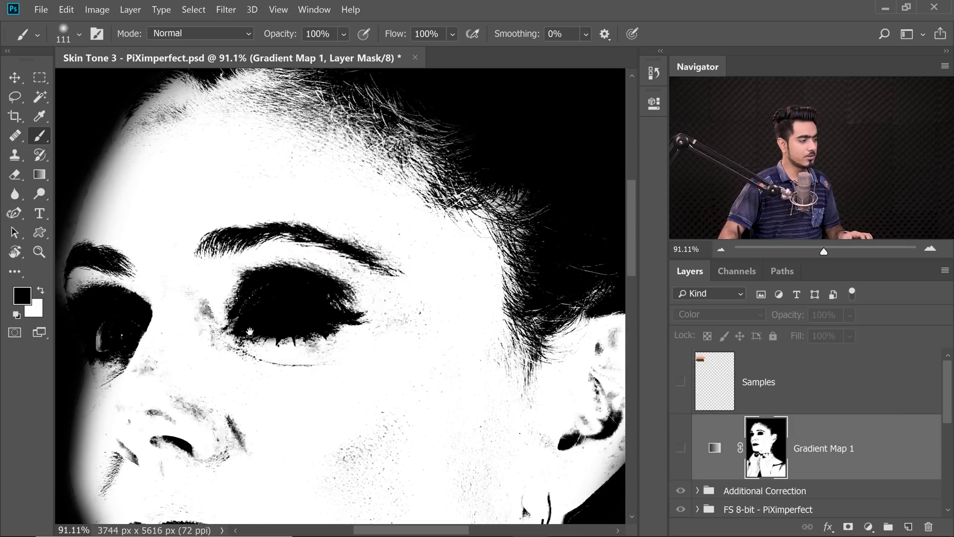
scroll(274, 324, "left", 3)
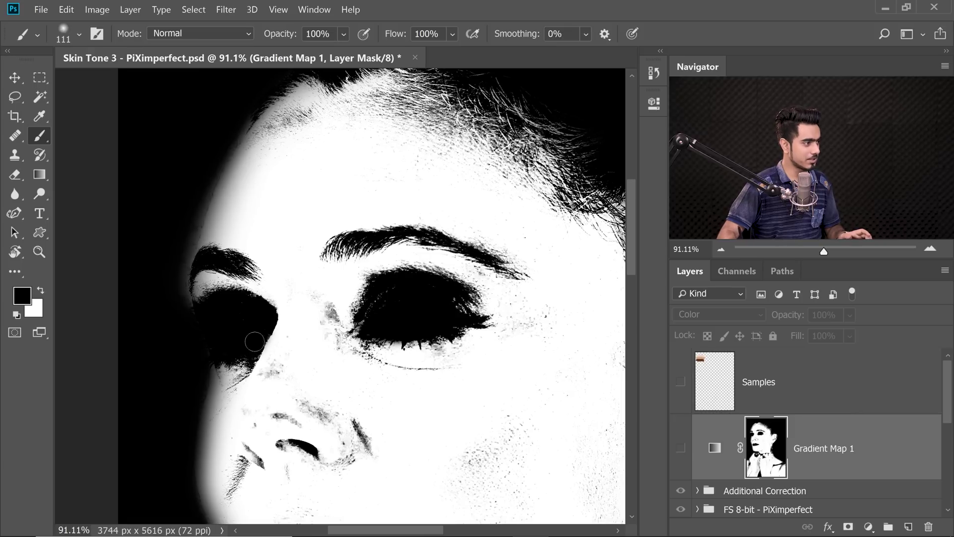
scroll(272, 299, "down", 3)
left_click_drag(309, 322, 281, 296)
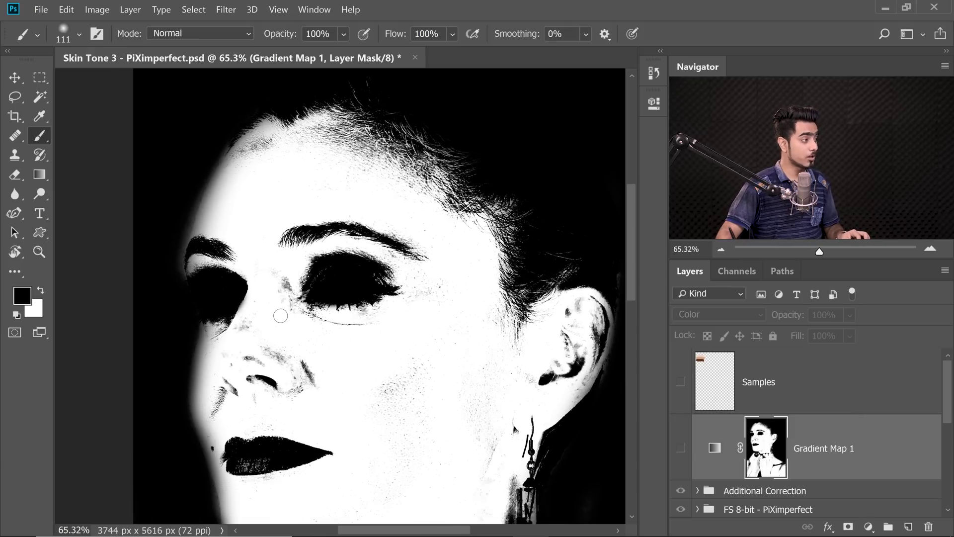
Switch to white and paint over the grey and black specks on the nose, cheeks, chin and neck in the mask
key("x")
mouse_move(379, 377)
left_mouse_down()
mouse_move(386, 428)
mouse_move(412, 286)
mouse_move(396, 366)
mouse_move(374, 390)
mouse_move(377, 420)
left_mouse_up()
mouse_move(451, 347)
left_mouse_down()
mouse_move(477, 305)
mouse_move(435, 288)
left_mouse_up()
left_click_drag(461, 330, 516, 462)
left_click_drag(298, 318, 231, 373)
left_click_drag(530, 330, 461, 269)
Leave the mask-only view, make the Gradient Map 1 layer visible, and fit the whole portrait on screen
key("alt")
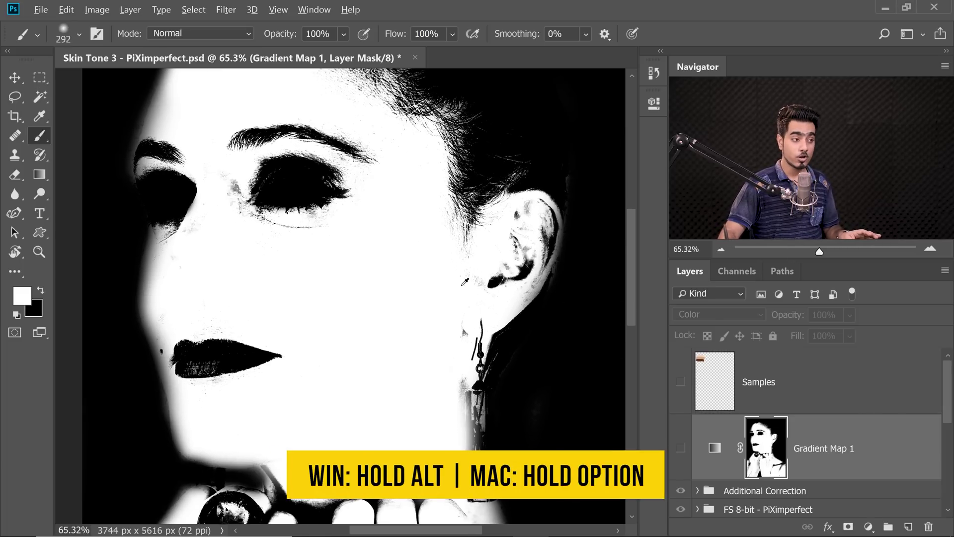
left_click(764, 465, "alt")
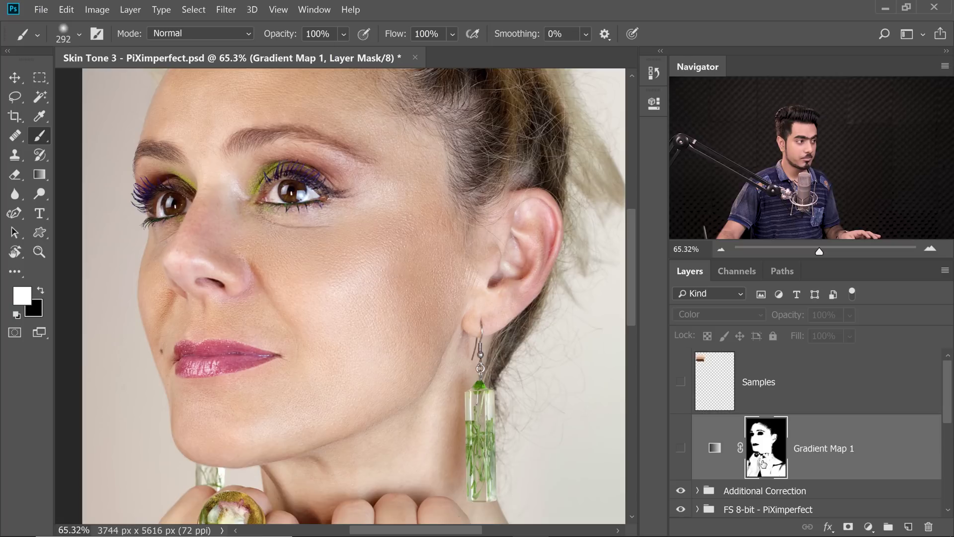
left_click(682, 450)
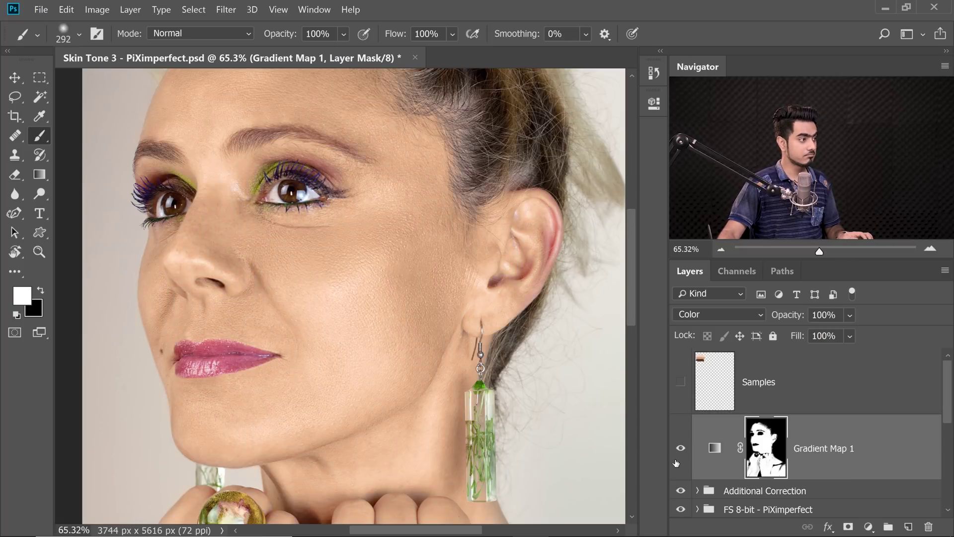
key("ctrl+0")
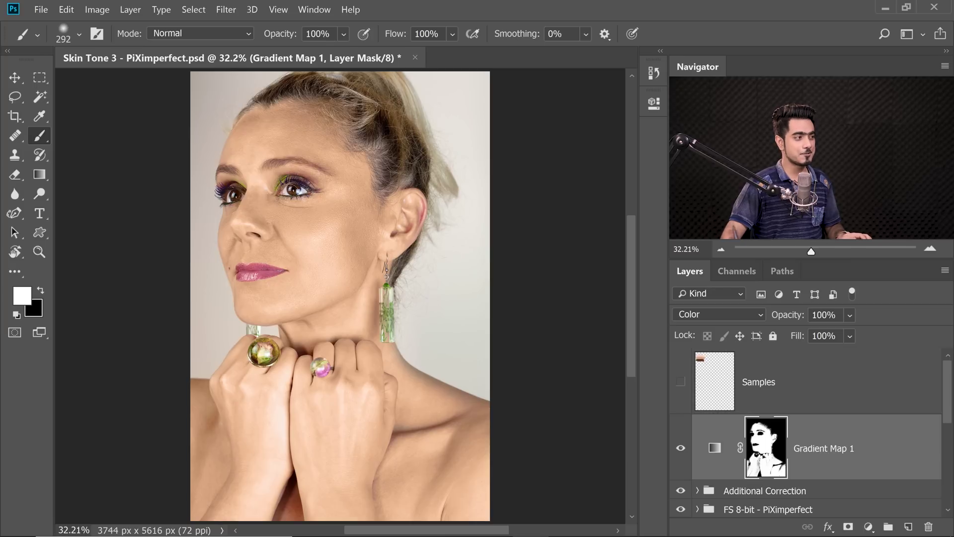
Lower the opacity of the Gradient Map 1 layer to 0% and reduce the brush size to 191
left_click_drag(792, 318, 686, 308)
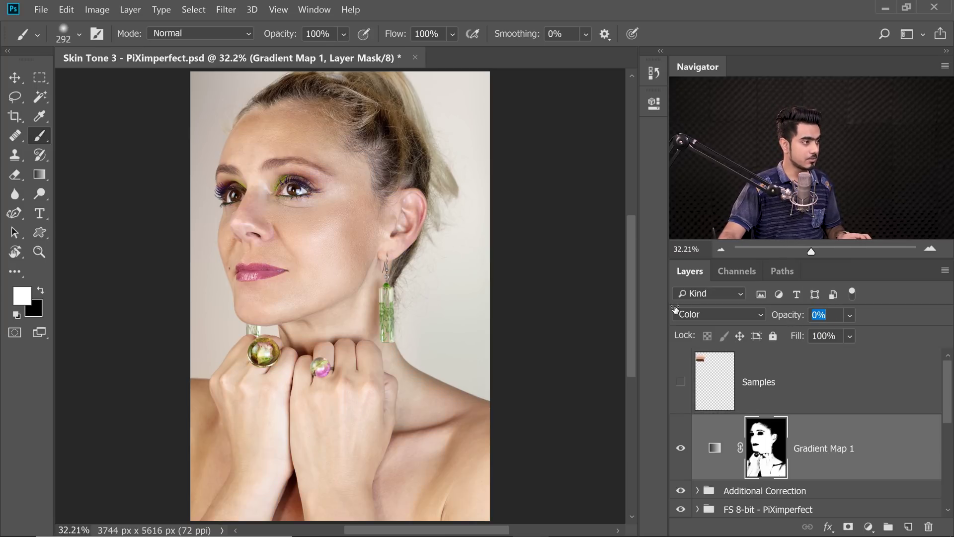
scroll(348, 233, "up", 3)
scroll(305, 297, "up", 3)
key("bracketleft")
key("bracketleft")
key("bracketleft")
key("bracketleft")
left_click_drag(364, 363, 409, 314)
scroll(398, 368, "down", 2)
left_click_drag(374, 384, 367, 517)
scroll(333, 252, "down", 3)
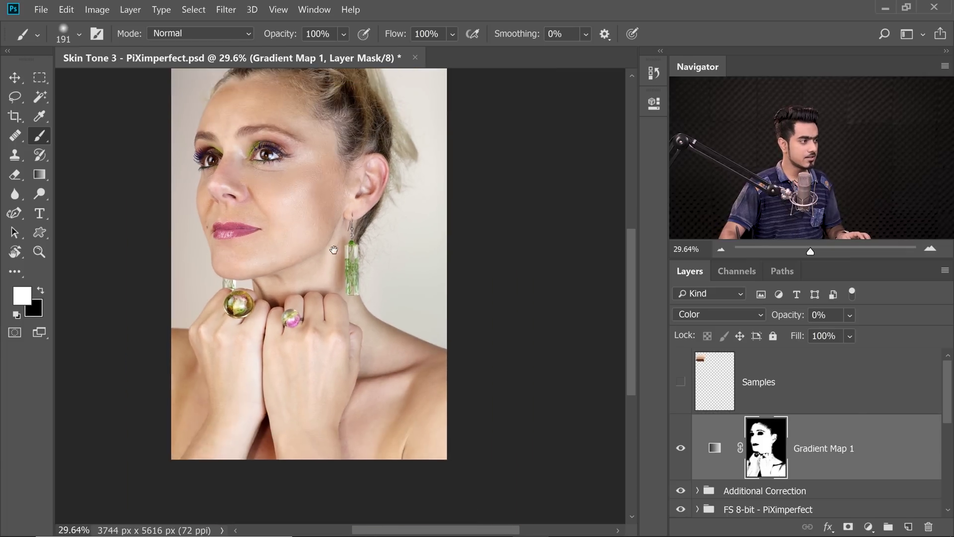
left_click_drag(333, 252, 313, 297)
Set the opacity of the Gradient Map 1 layer to 55% and compare the portrait with the layer hidden and shown
left_click_drag(781, 316, 791, 317)
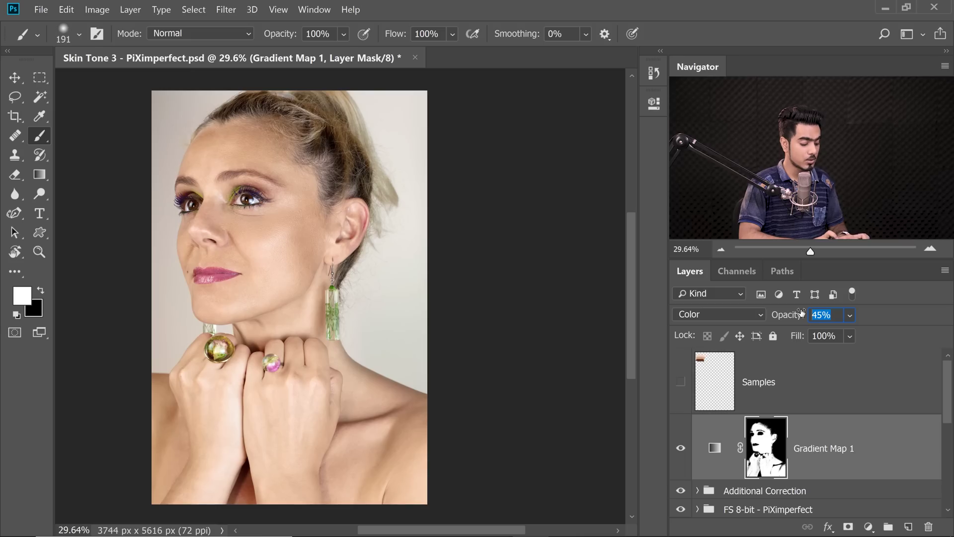
type("55")
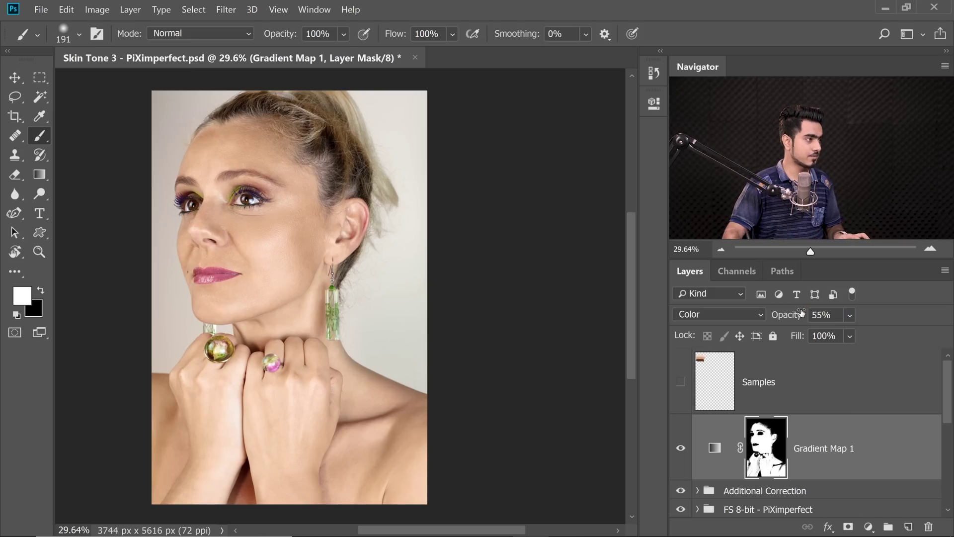
left_click_drag(152, 176, 189, 175)
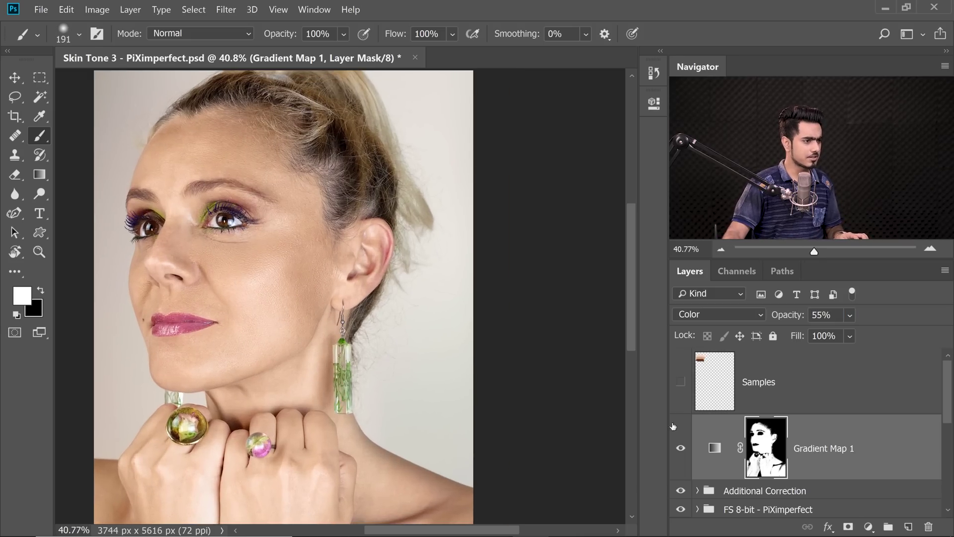
left_click_drag(328, 287, 350, 299)
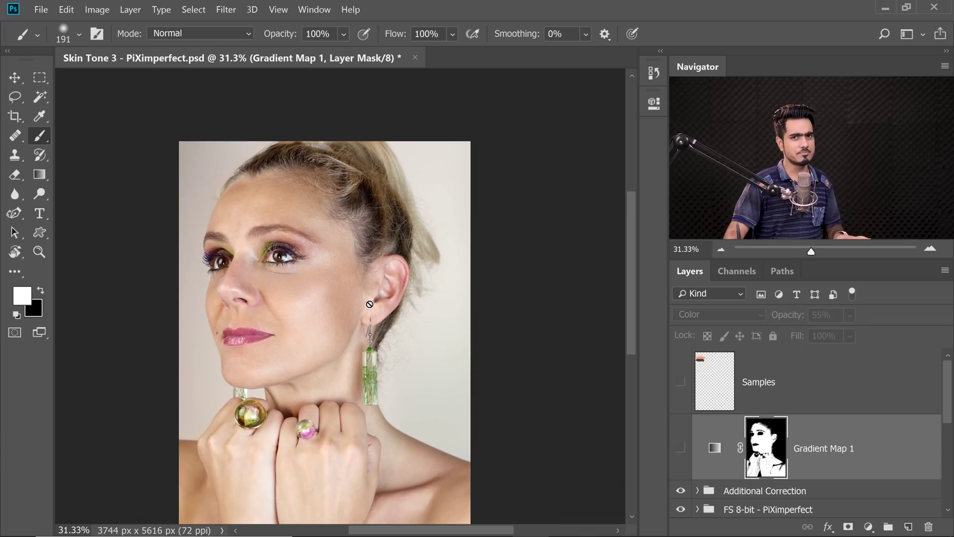
left_click(682, 450)
left_click_drag(443, 392, 413, 341)
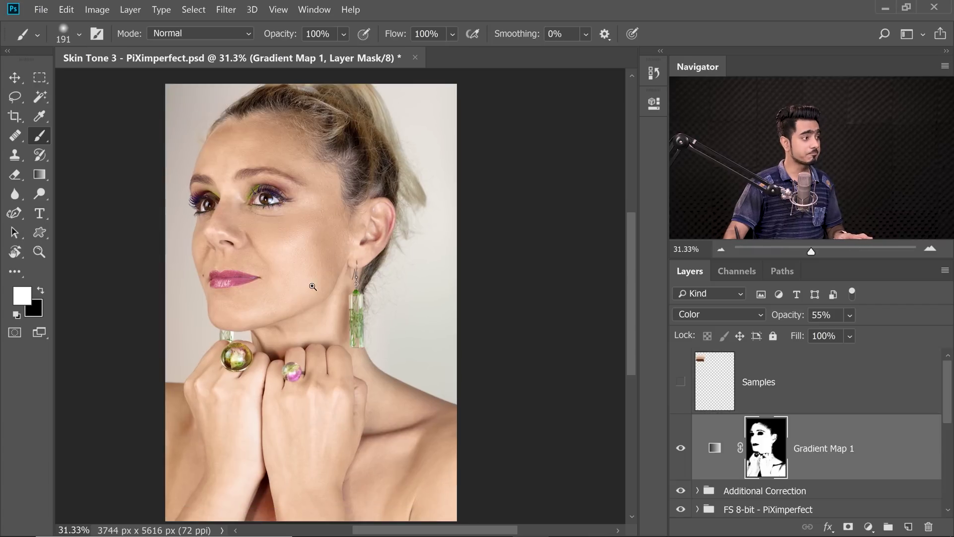
left_click_drag(313, 286, 379, 277)
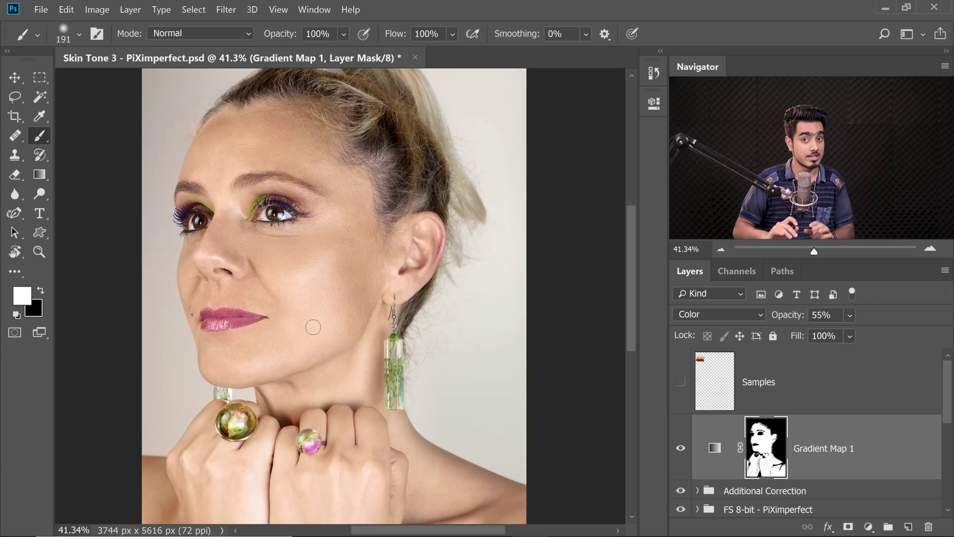
Open the gradient of Gradient Map 1 for editing and shift the shadow stop's hue to 0°, giving colour 592020
double_click(715, 451)
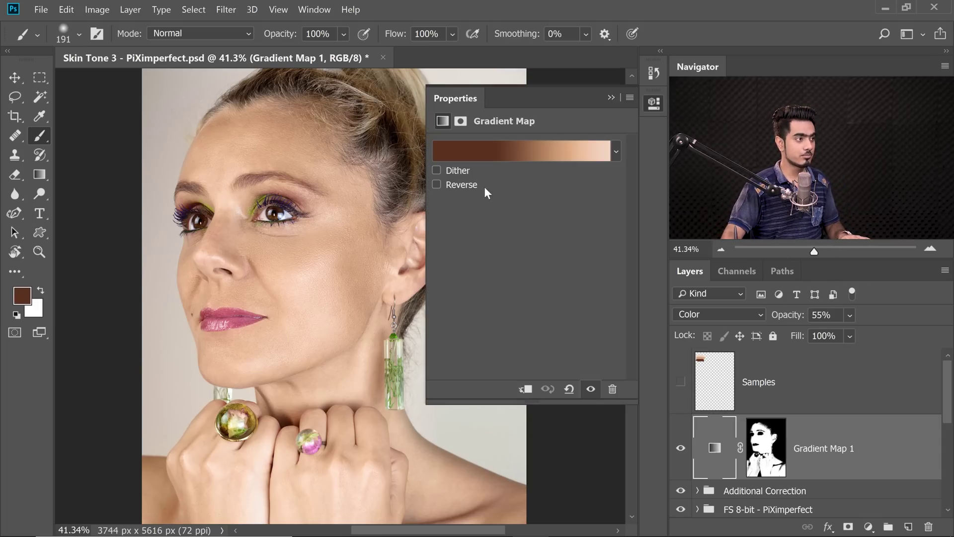
left_click(504, 149)
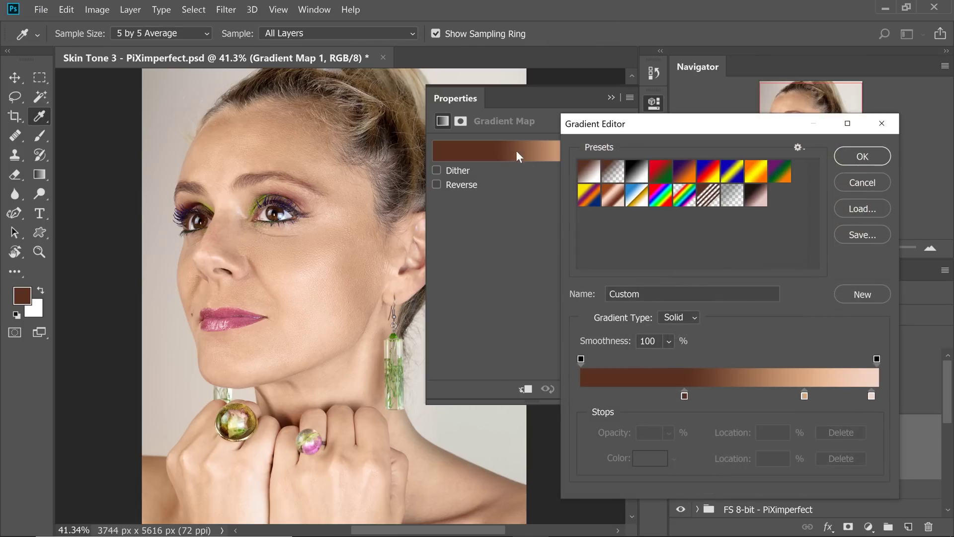
left_click(685, 397)
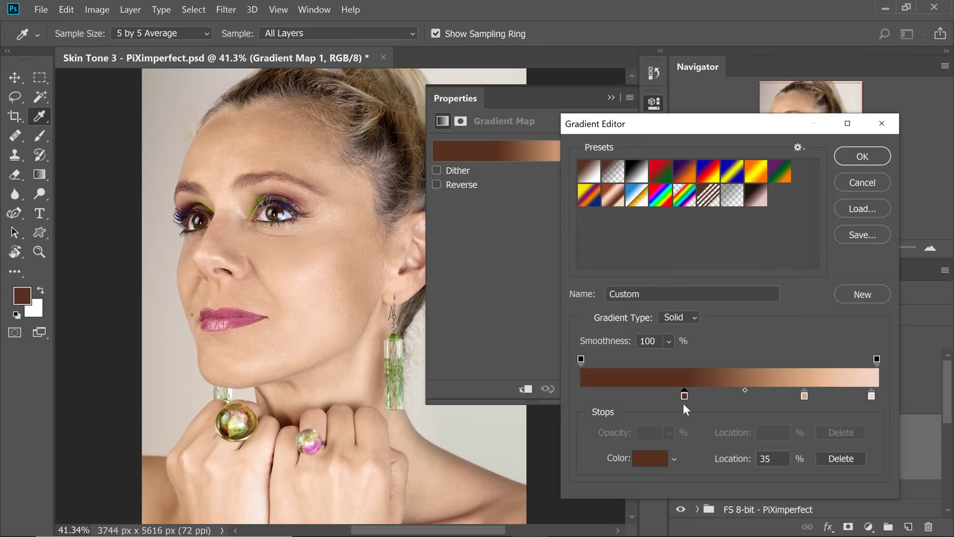
left_click(661, 457)
left_click_drag(774, 440, 774, 471)
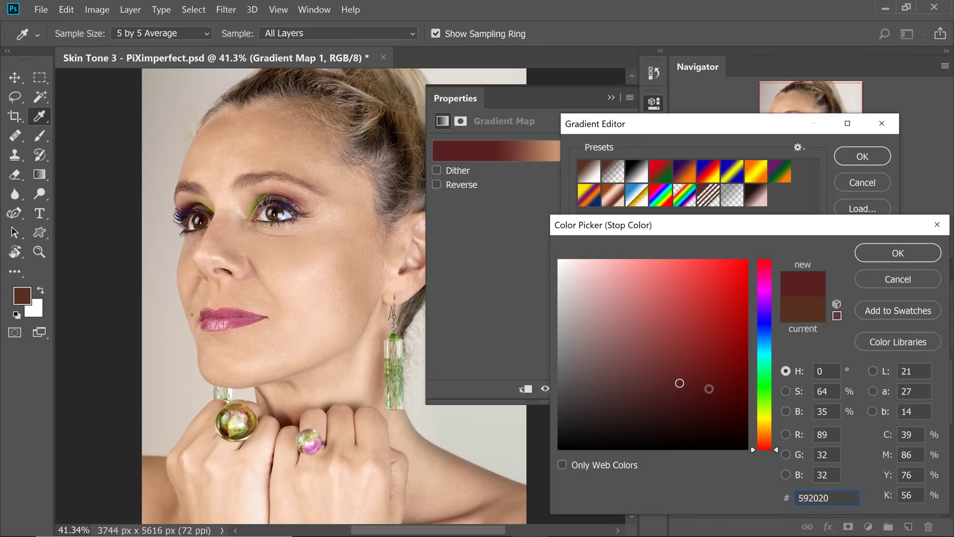
left_click(898, 253)
Shift the hue of the gradient's midtone stop at 75% to 20°, giving colour d99e81
left_click(803, 396)
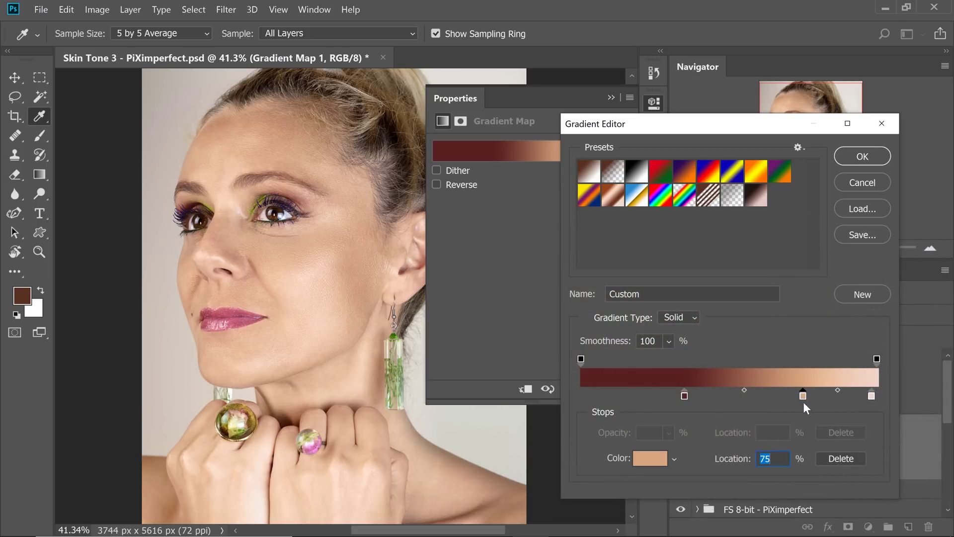
left_click(656, 453)
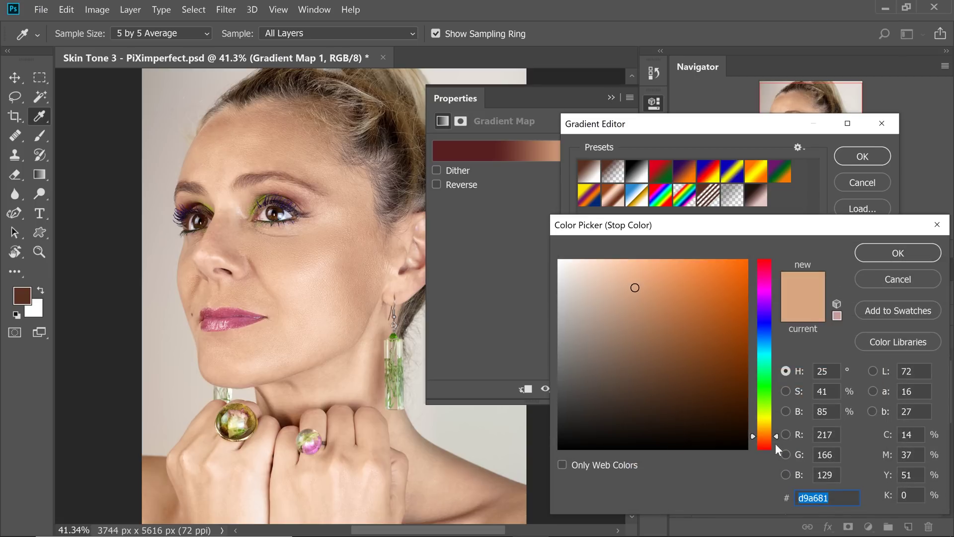
left_click_drag(774, 437, 775, 437)
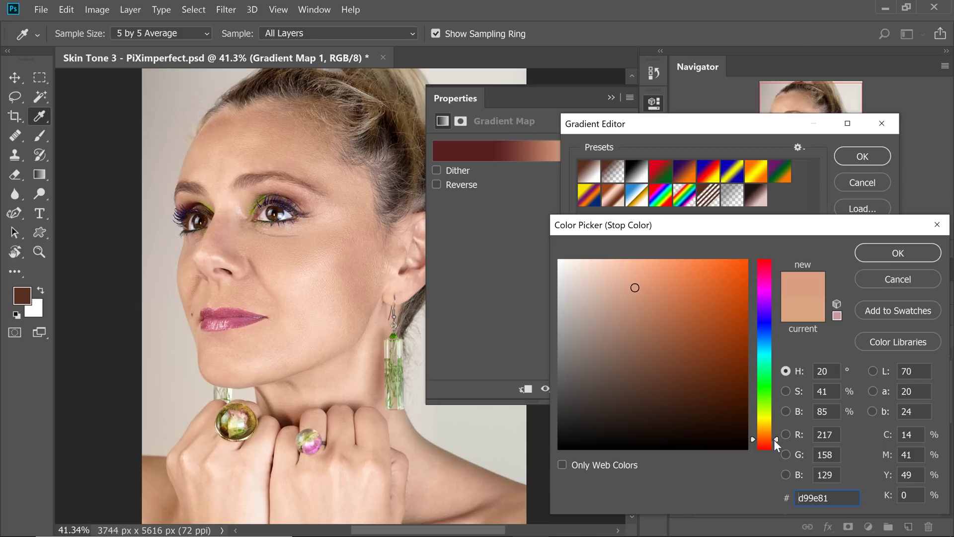
left_click(874, 256)
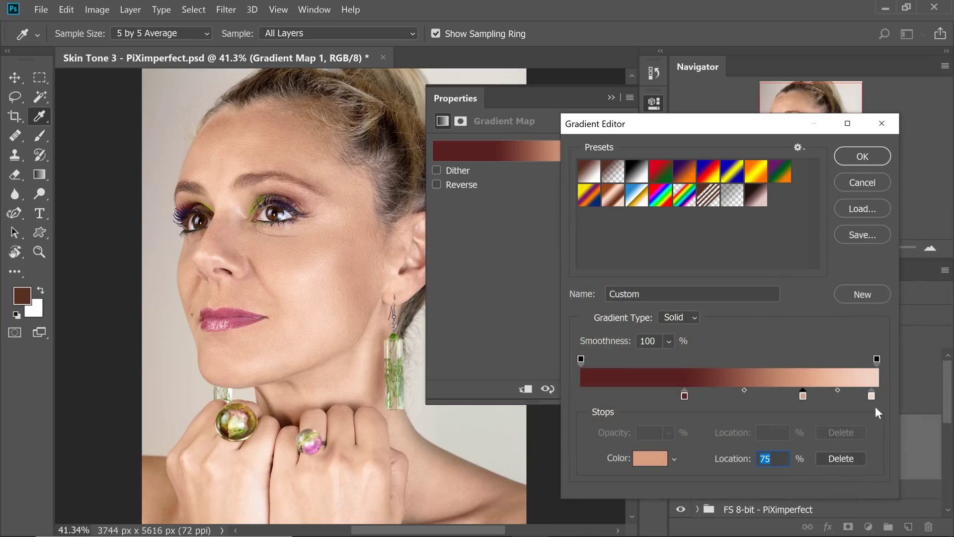
Shift the hue of the gradient's highlight stop to 16°, giving colour f2d1c6, and apply the edited gradient
left_click(873, 396)
left_click(661, 458)
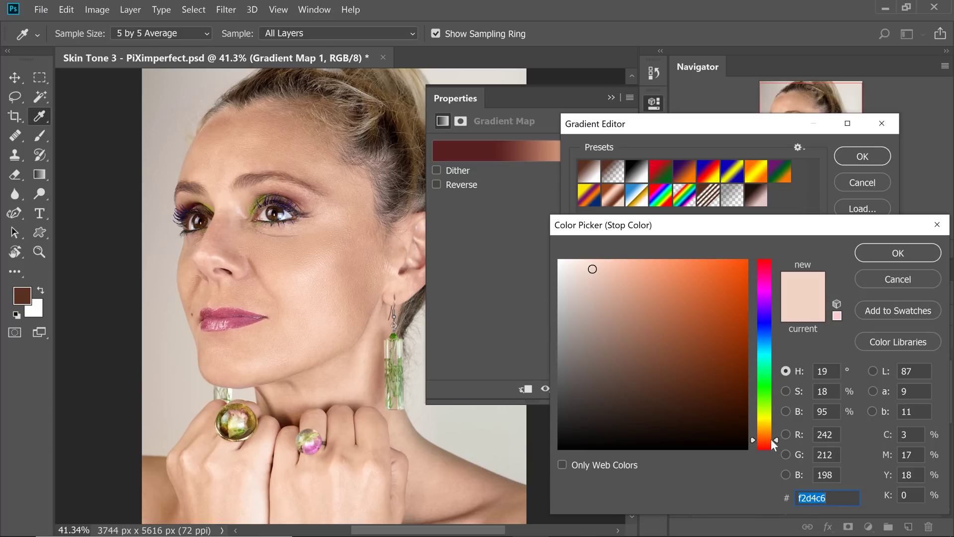
left_click_drag(777, 438, 773, 416)
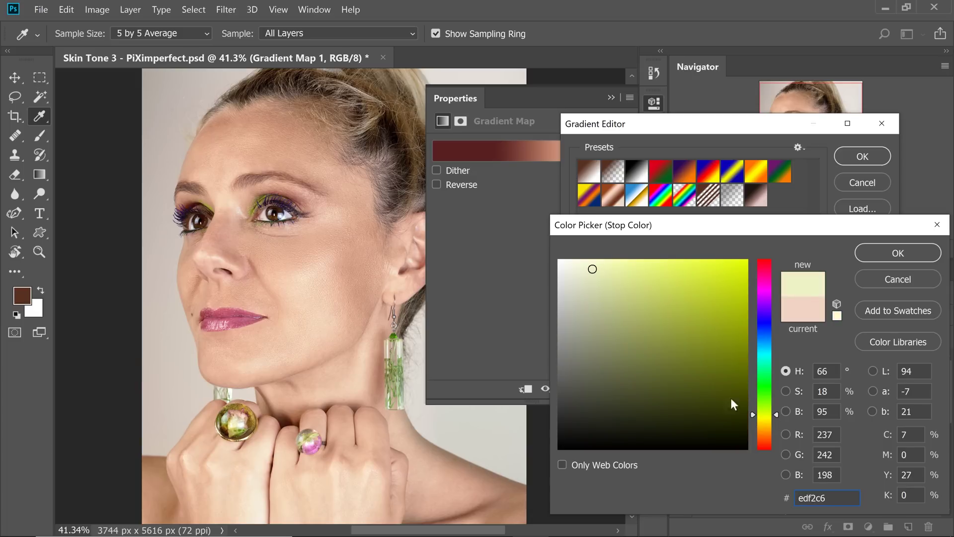
left_click_drag(776, 413, 775, 440)
left_click(890, 253)
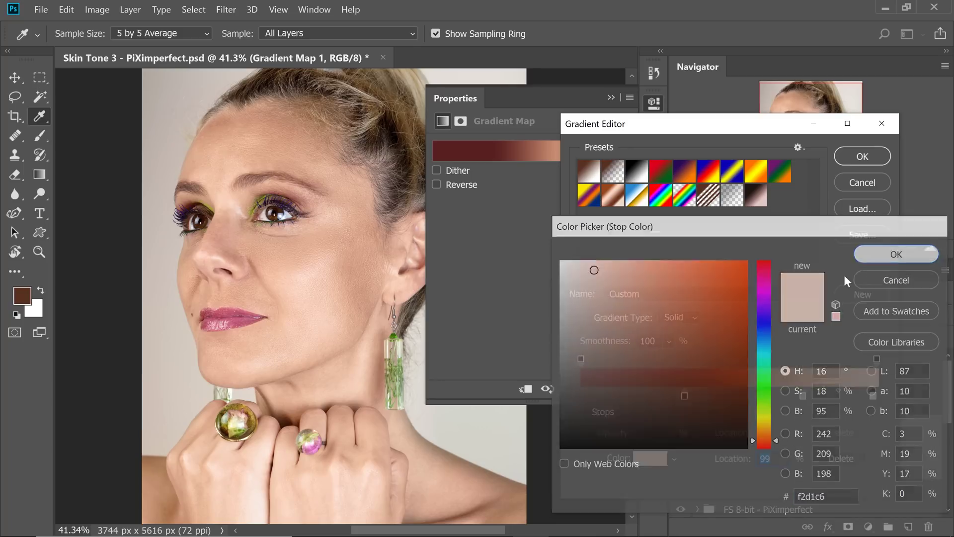
left_click(855, 158)
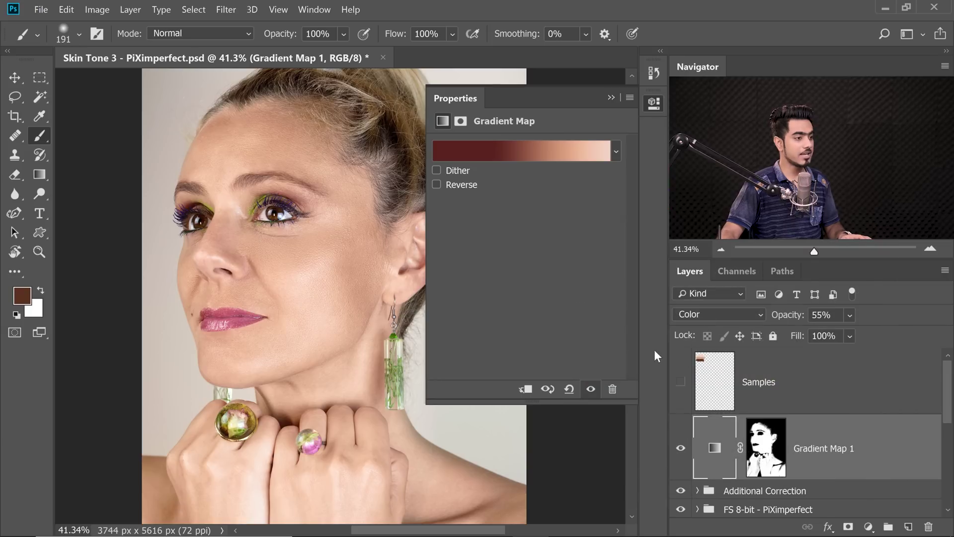
Compare the portrait with the Gradient Map 1 layer hidden and shown, and collapse its properties
left_click(681, 450)
left_click(681, 451)
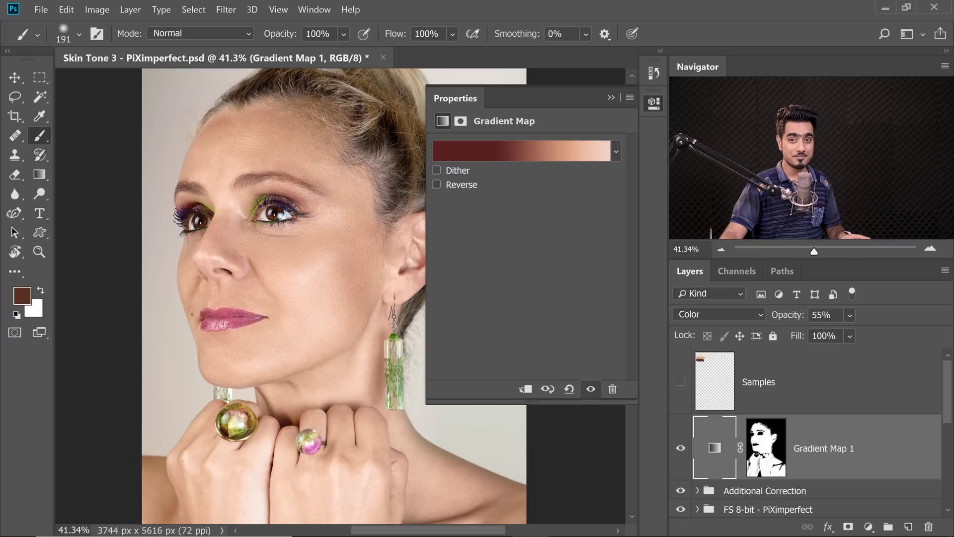
left_click(610, 97)
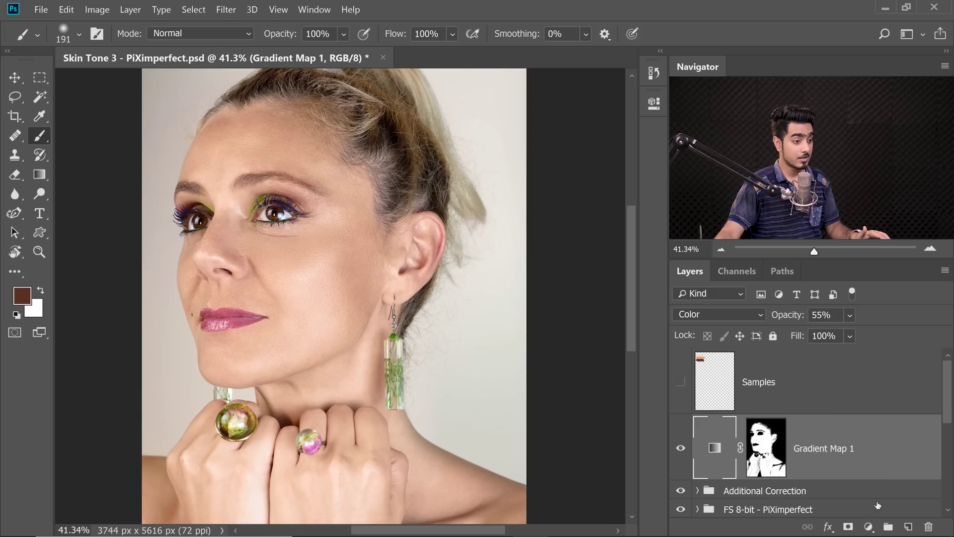
Add a Curves adjustment layer above the Gradient Map 1 layer
left_click(870, 527)
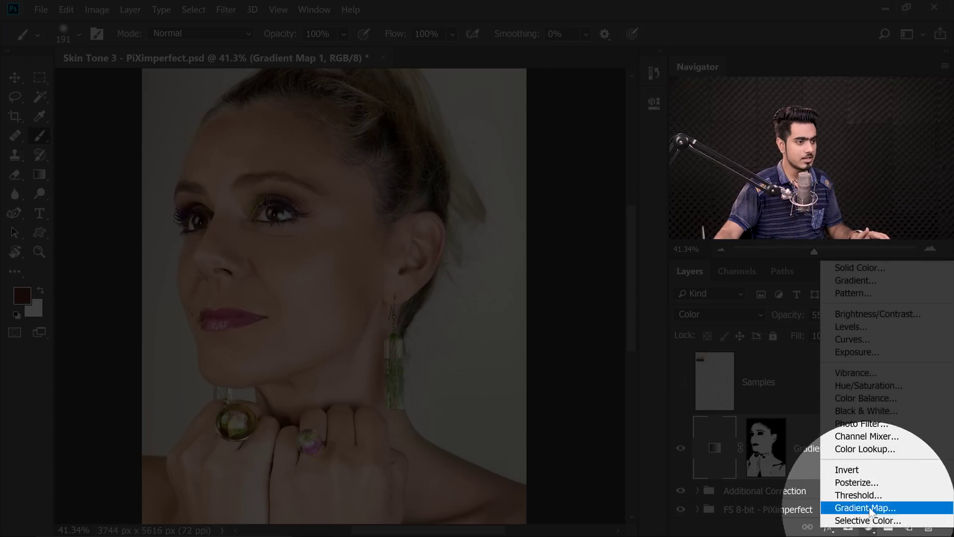
left_click(869, 339)
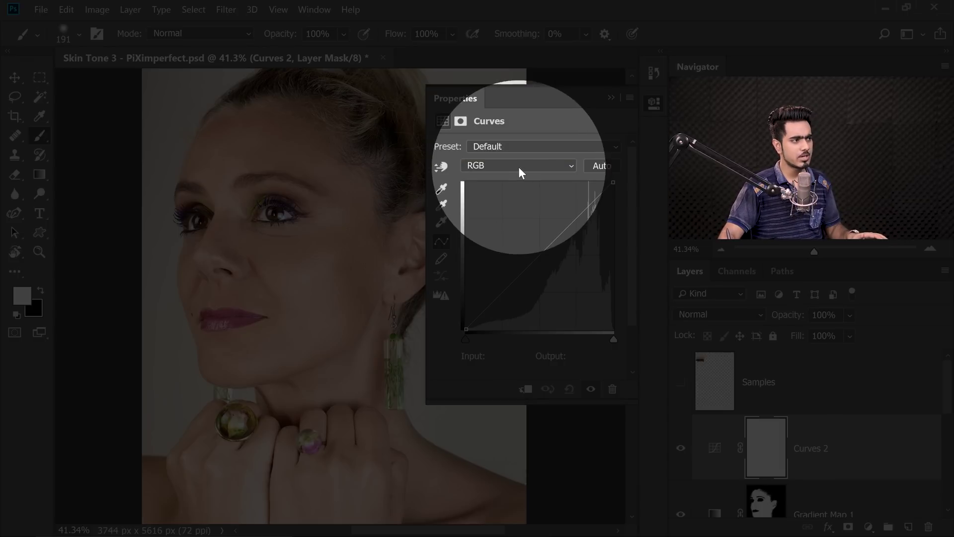
Raise the blue channel's midpoint in the Curves 2 layer to input 127, output about 133, and compare the portrait with the layer hidden and shown
left_click(518, 166)
left_click(500, 203)
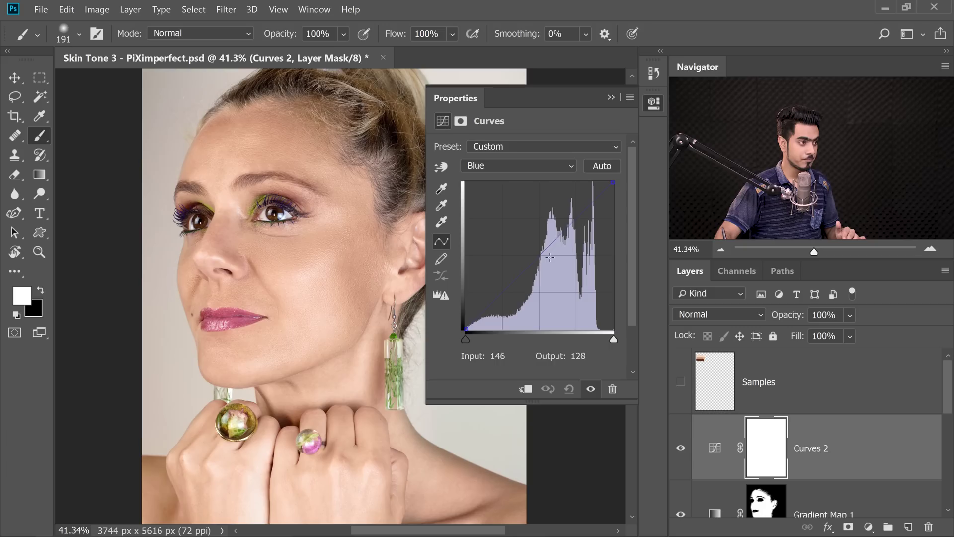
left_click(540, 255)
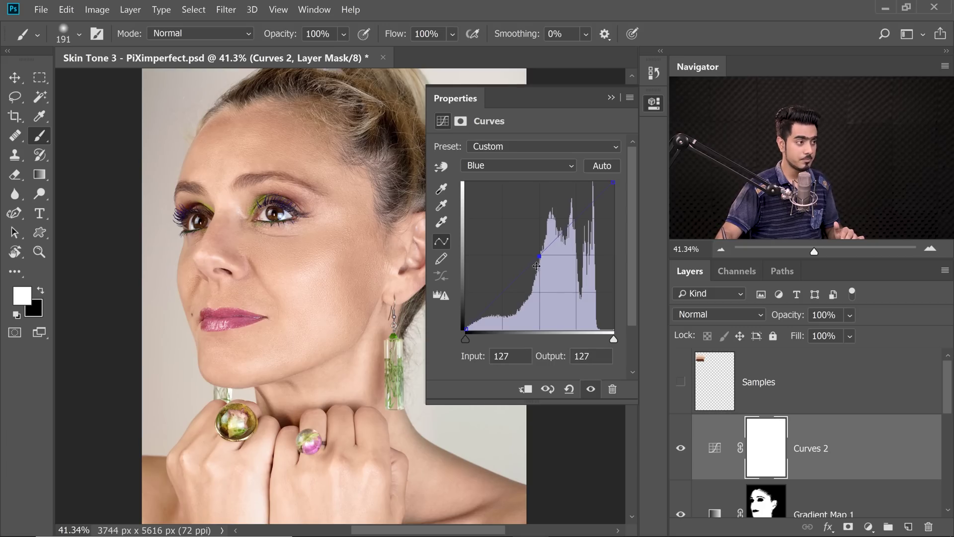
left_click_drag(538, 254, 539, 254)
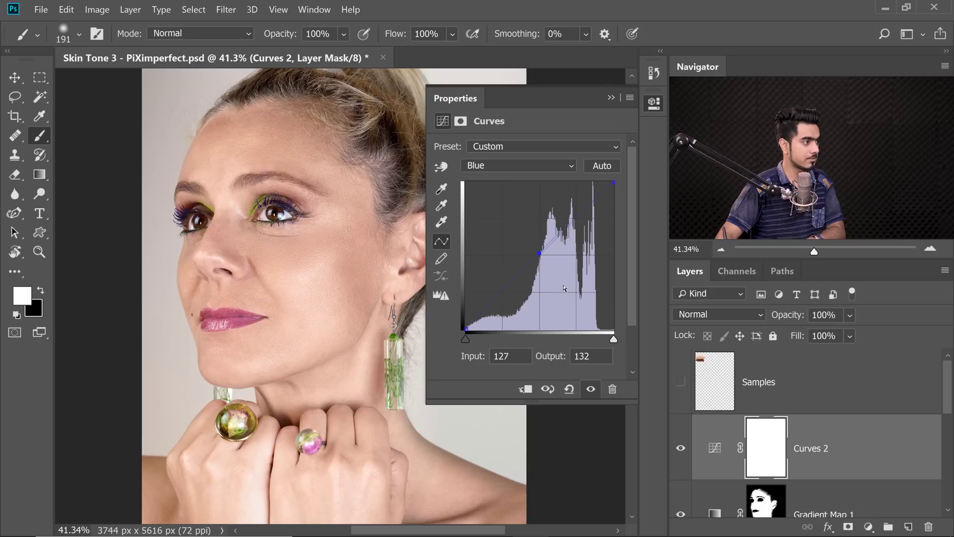
left_click(681, 450)
left_click(681, 449)
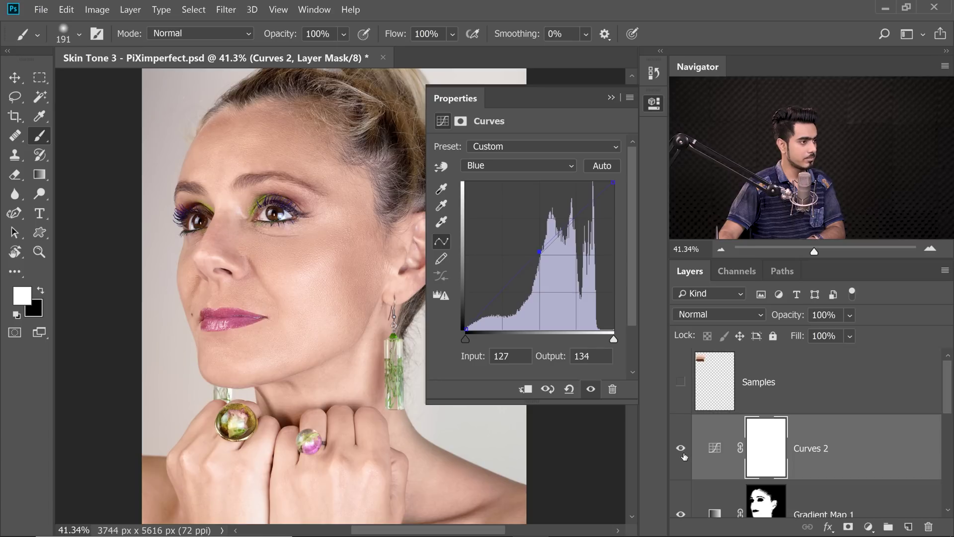
Add a midpoint to the green channel's curve and adjust it to input 127, output about 133
left_click(527, 165)
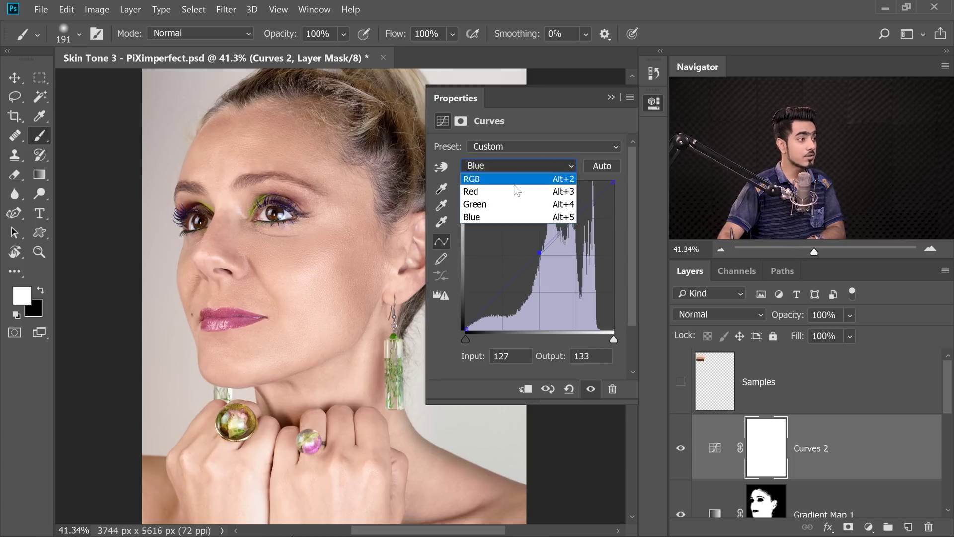
left_click(508, 204)
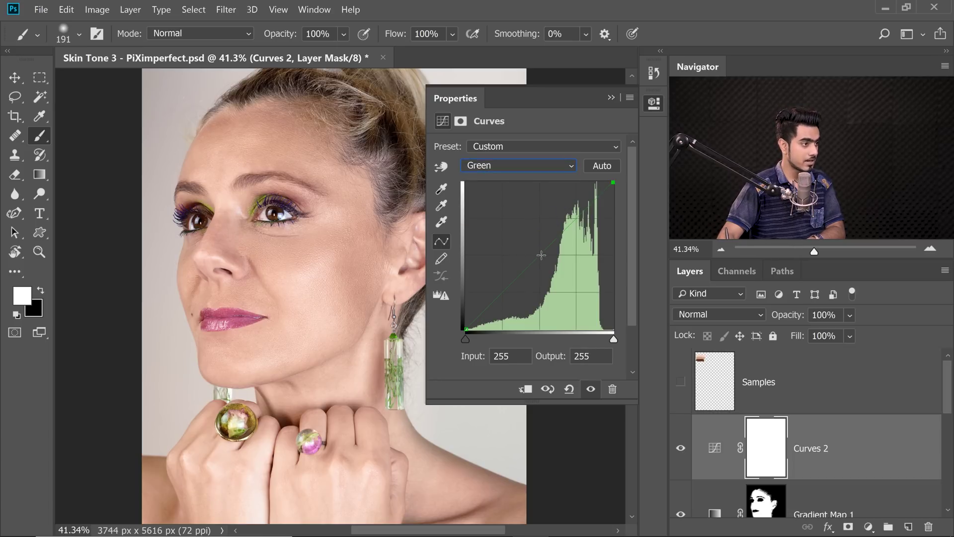
left_click_drag(541, 255, 539, 251)
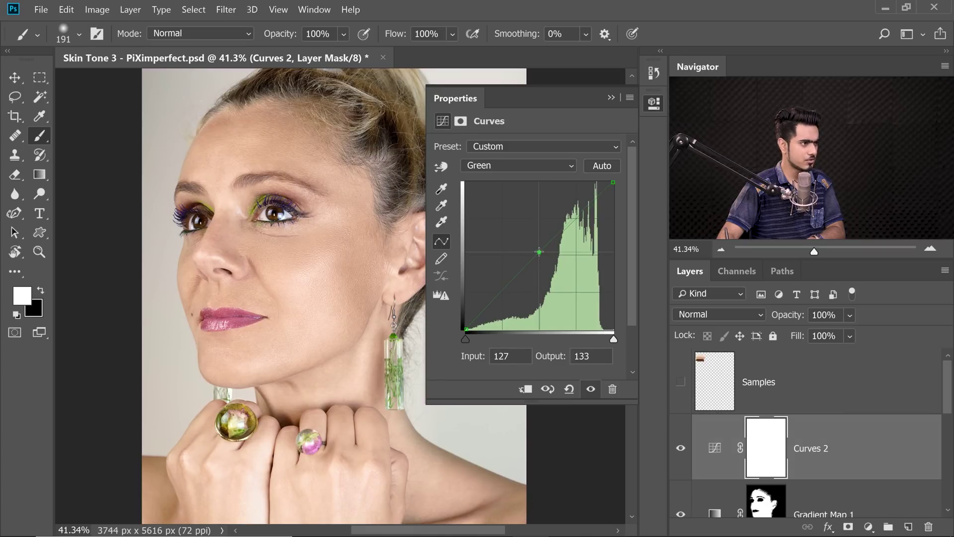
Lower the red channel's midpoint to input 132, output 126, compare with the layer hidden and shown, and collapse the curve properties
left_click(530, 165)
left_click(508, 192)
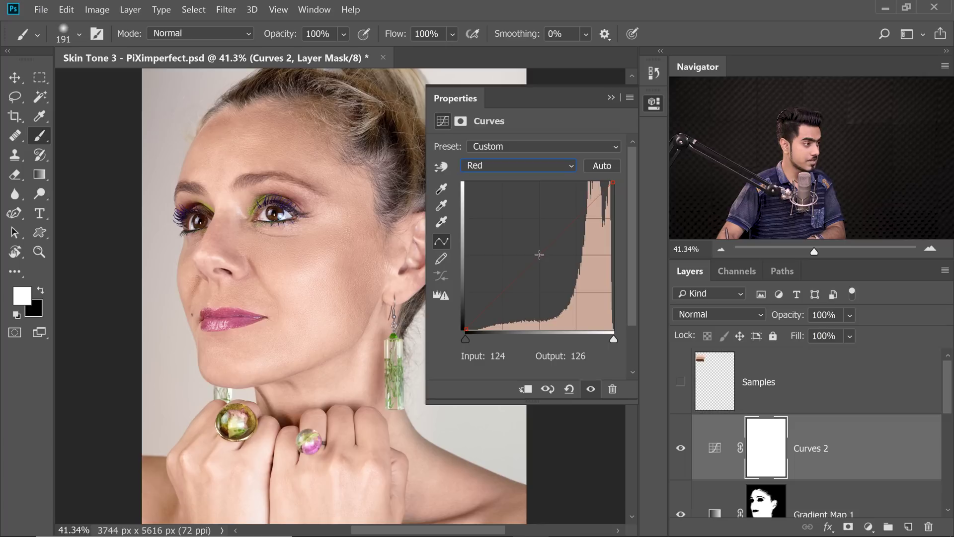
left_click(539, 255)
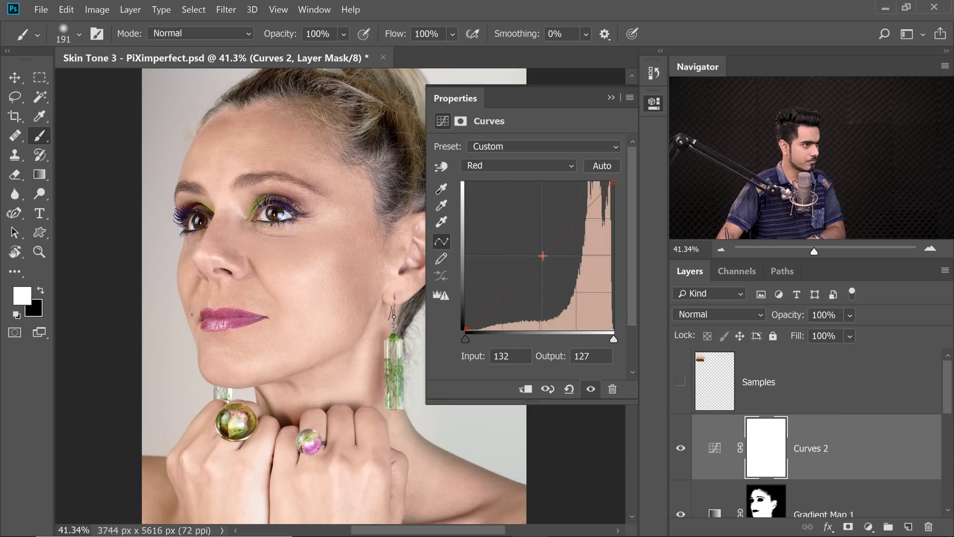
left_click_drag(543, 256, 542, 257)
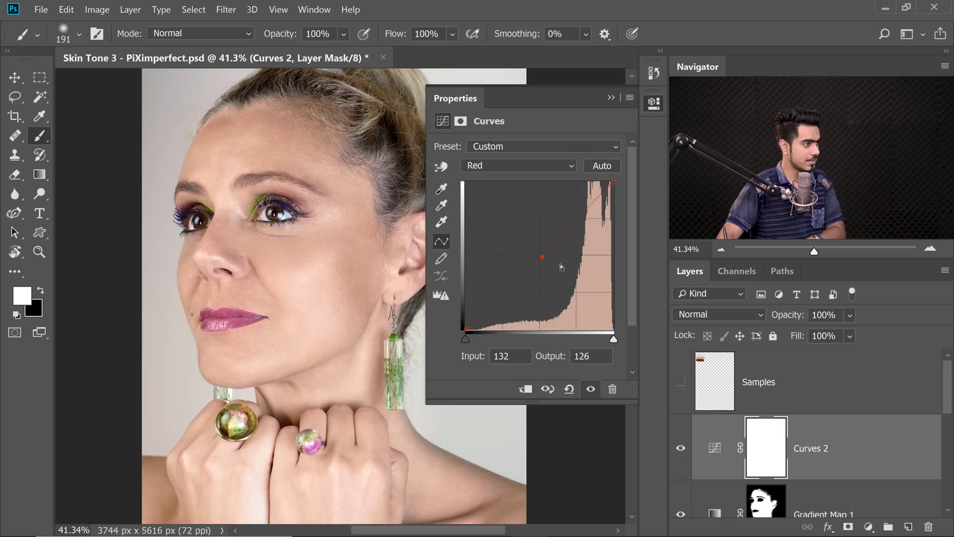
key("Down")
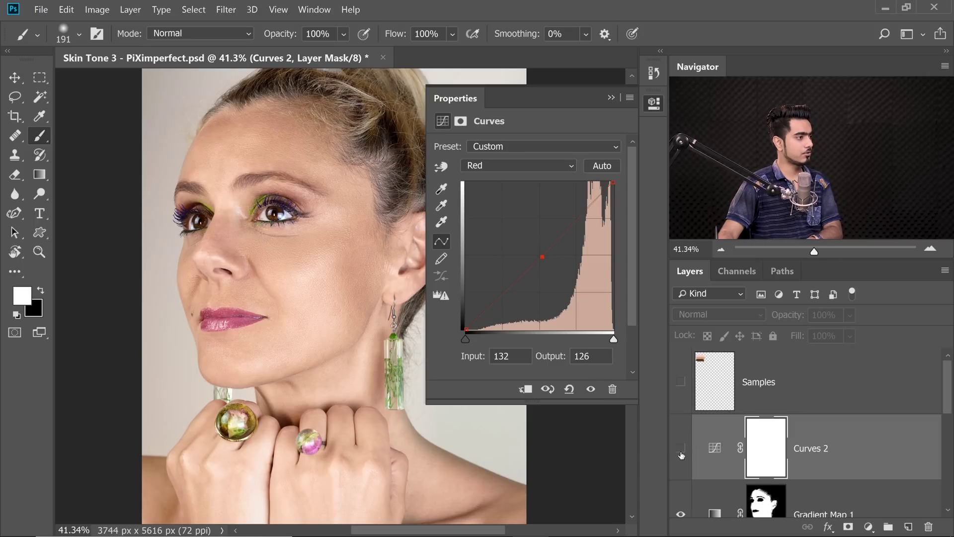
key("Up")
key("Up")
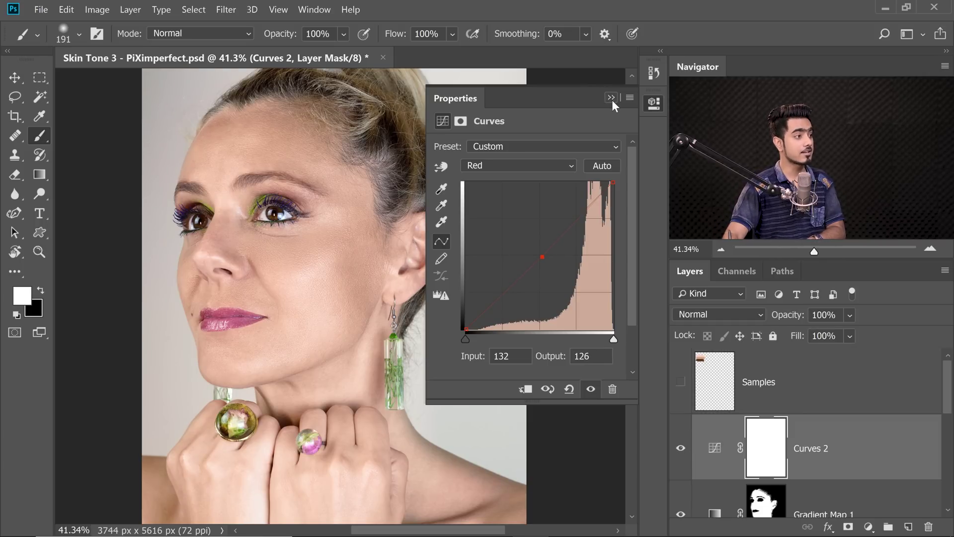
left_click(612, 99)
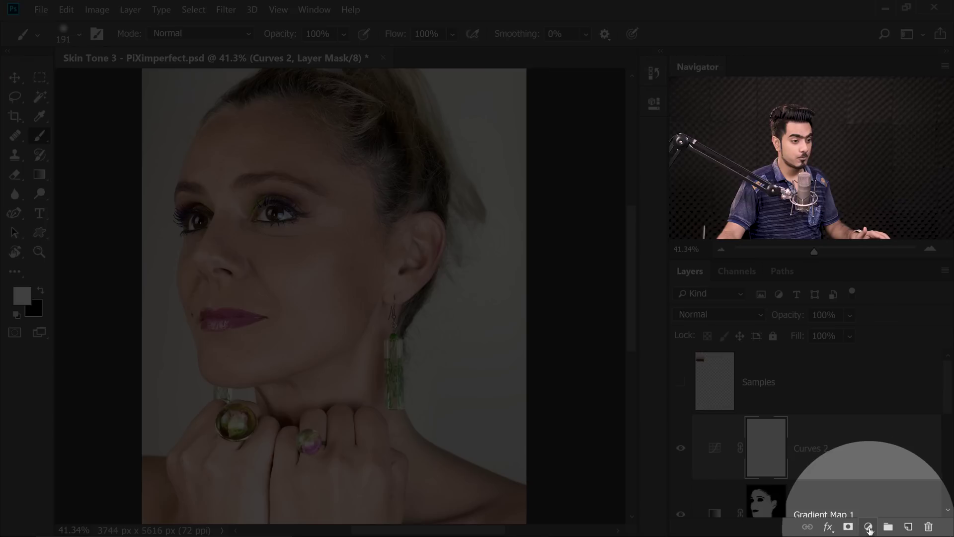
Add another Curves adjustment layer above Curves 2 and brighten the image by raising its midpoint to input 123, output 156
left_click(868, 527)
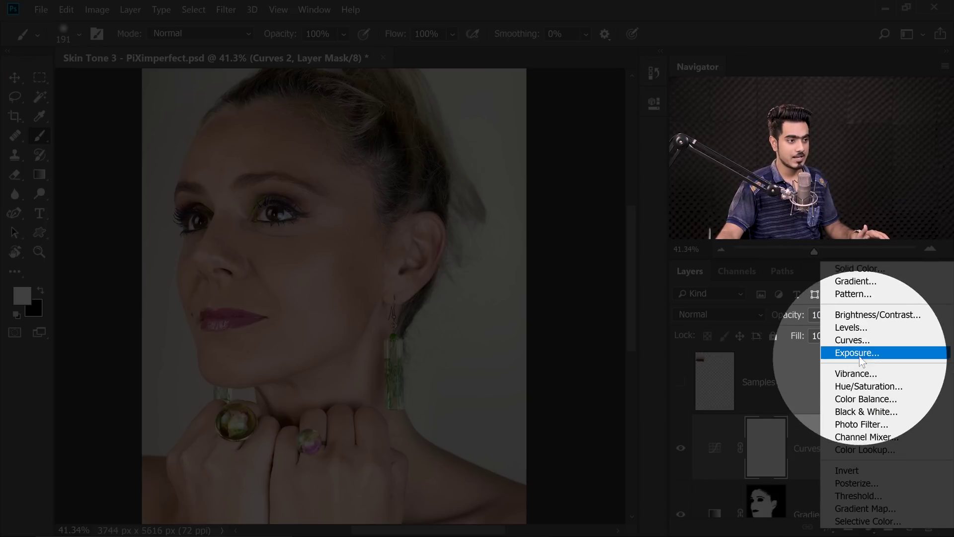
left_click(851, 340)
left_click_drag(544, 249, 537, 239)
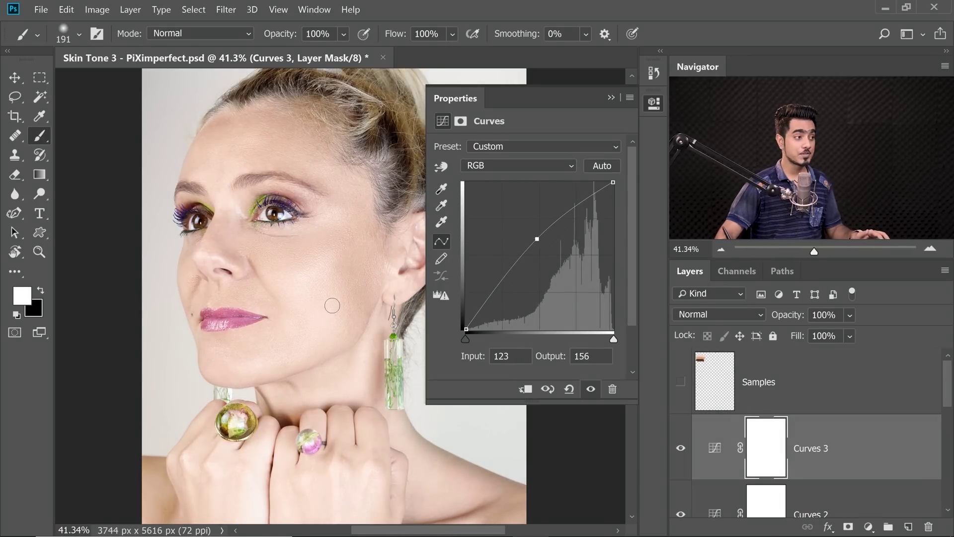
Open the Curves 3 layer's blending options and lower the Blend If highlight limit of the underlying layer to 205
left_click(910, 459)
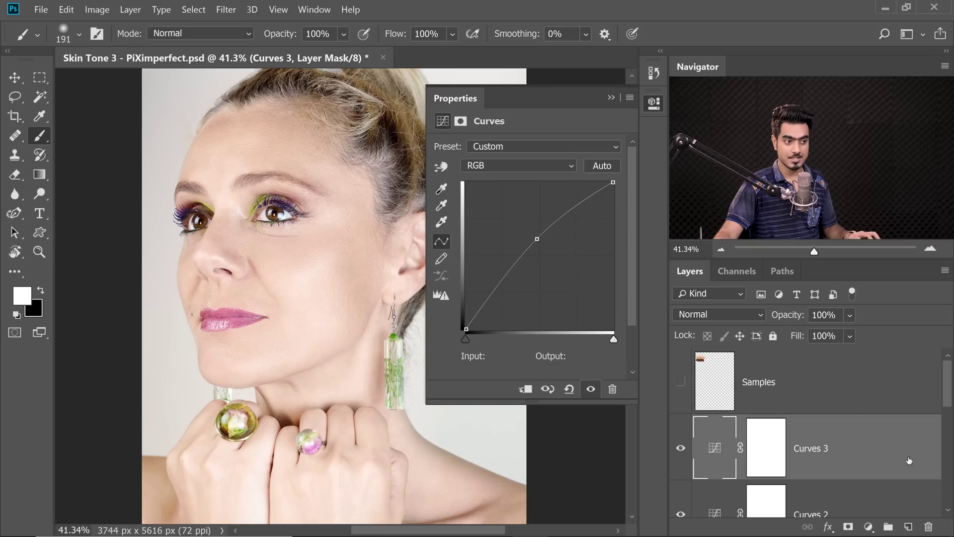
double_click(910, 459)
left_click_drag(577, 135, 641, 116)
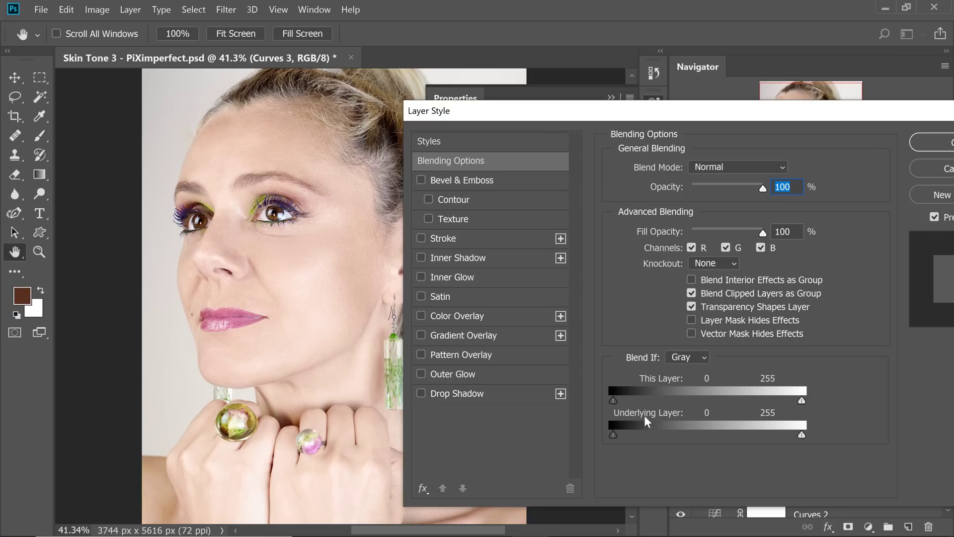
left_click_drag(789, 433, 764, 438)
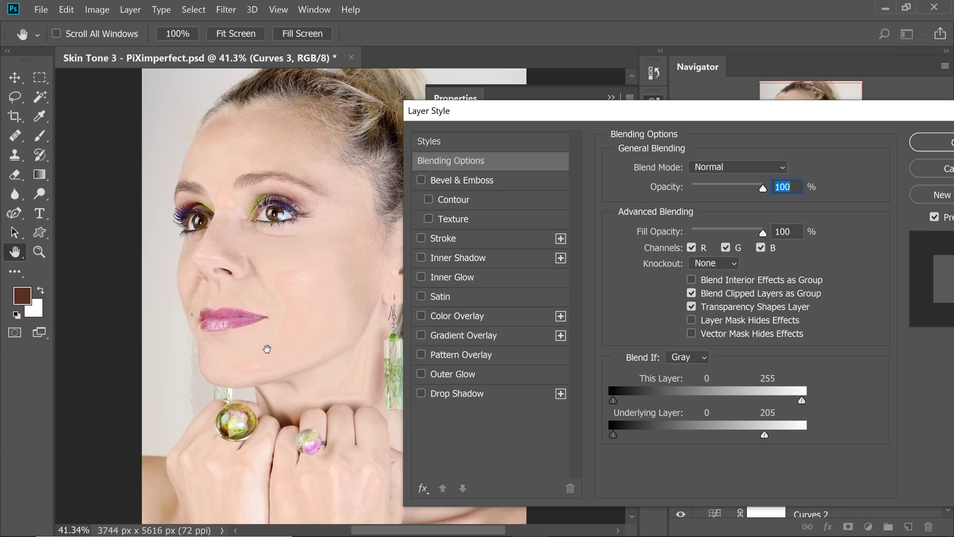
Split the underlying layer's Blend If highlight limit to about 156 / 226 for a smooth transition and apply the layer style
key("alt")
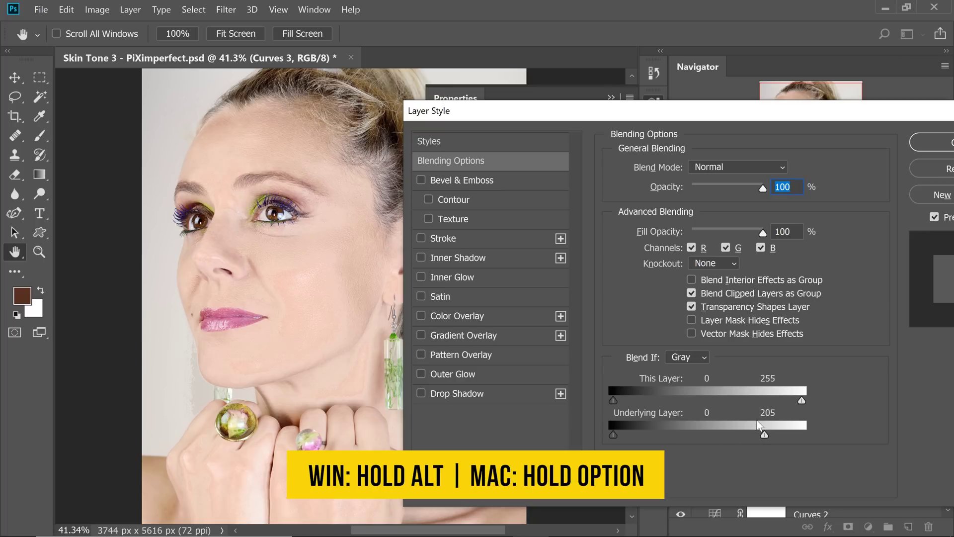
left_click(765, 436, "alt")
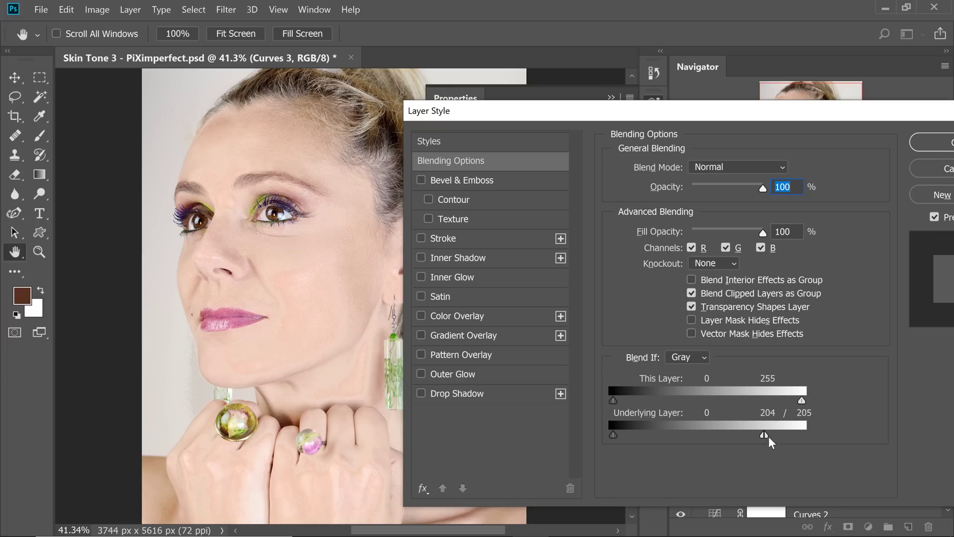
left_click_drag(767, 433, 729, 436)
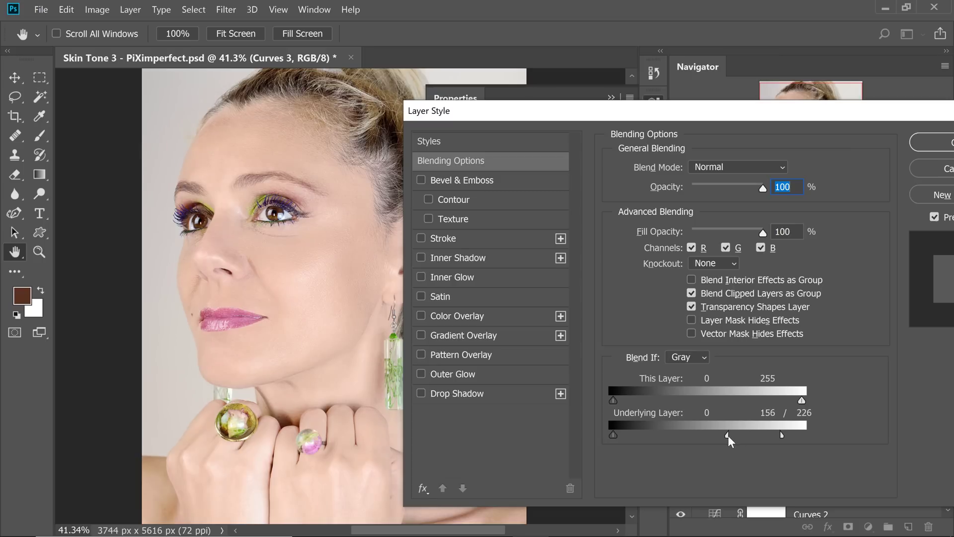
left_click_drag(786, 432, 787, 433)
left_click_drag(729, 435, 729, 437)
left_click(927, 144)
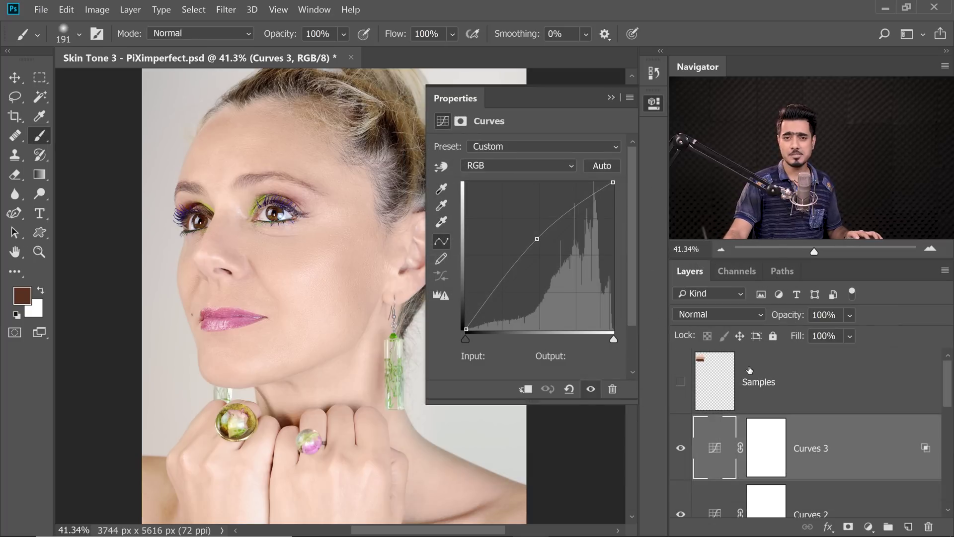
Set the Curves 3 layer's opacity to 30% and compare the portrait with the layer hidden and shown
left_click_drag(791, 316, 734, 324)
left_click(839, 316)
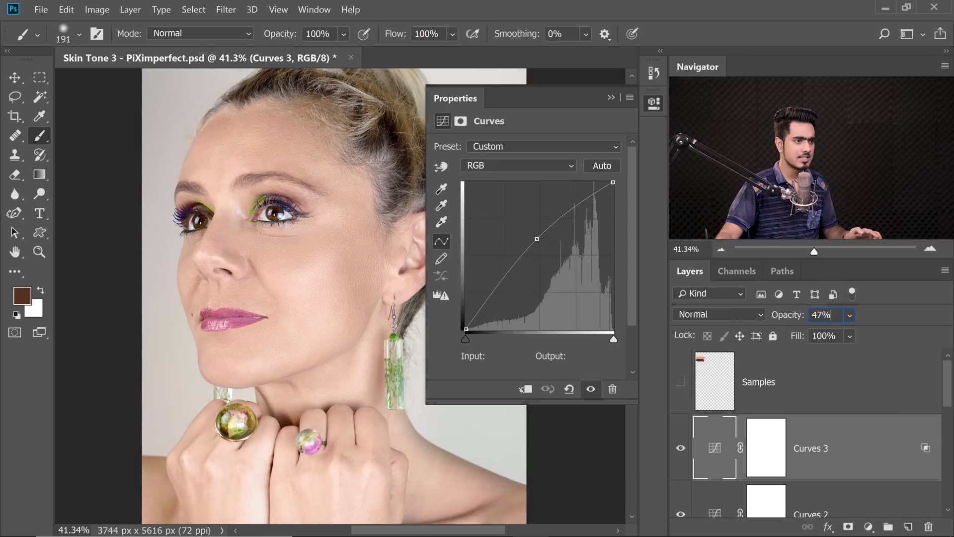
type("35")
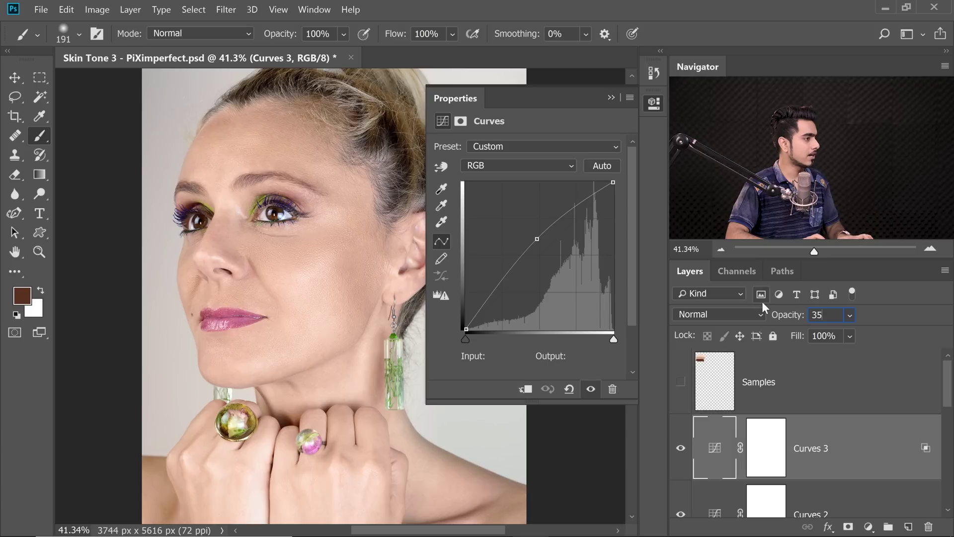
key("BackSpace")
type("0")
key("Return")
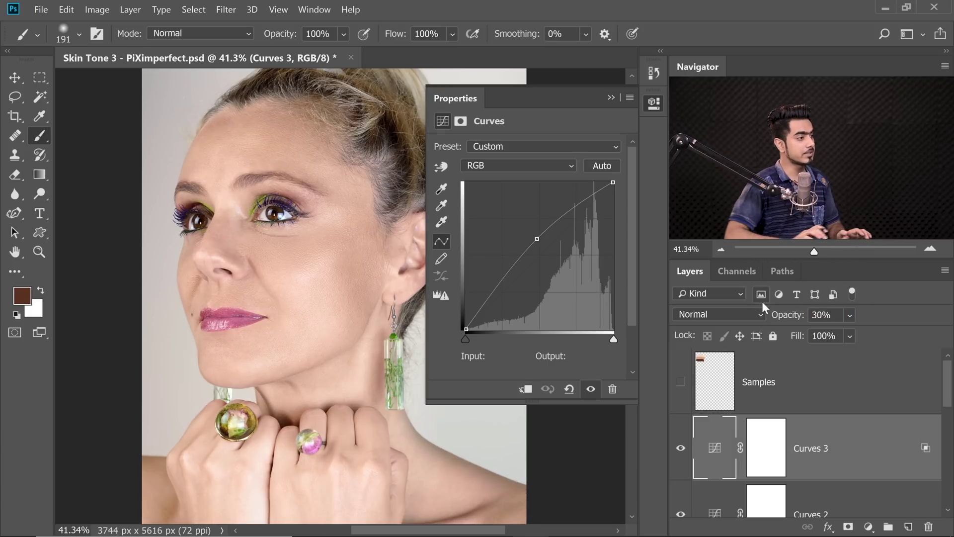
left_click(680, 449)
left_click(681, 450)
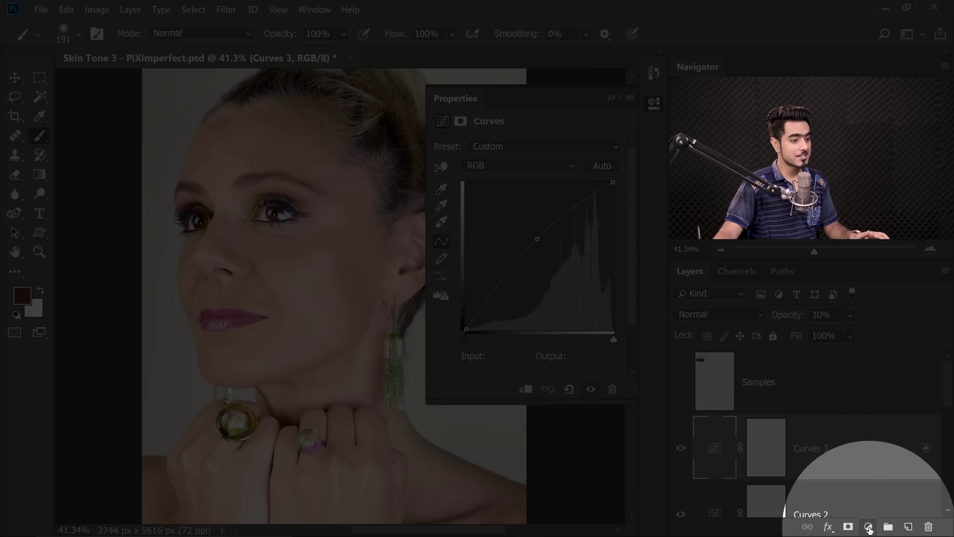
Add a new Curves adjustment layer above Curves 3 and enable its on-image adjustment tool over the lower face
left_click(869, 527)
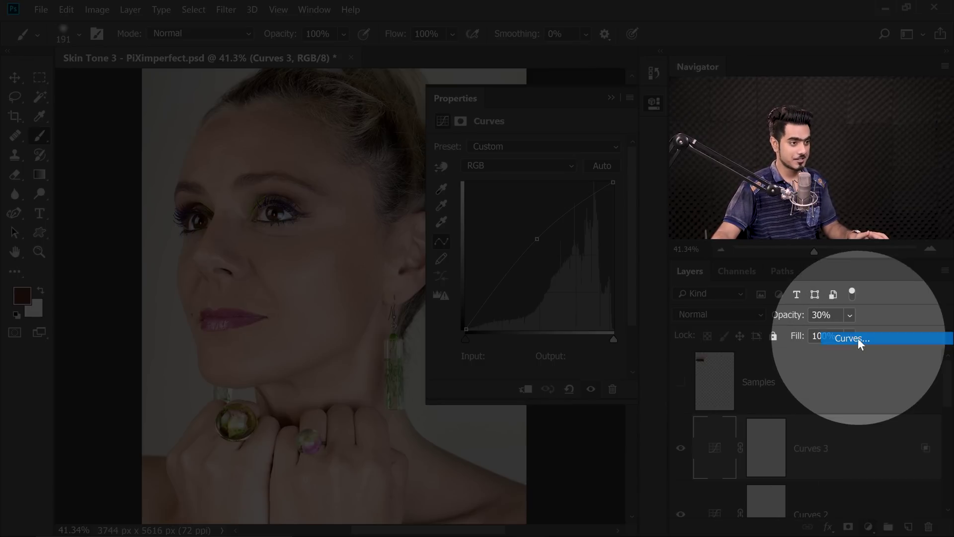
left_click(858, 338)
mouse_move(254, 216)
left_mouse_down()
mouse_move(284, 300)
mouse_move(290, 217)
left_mouse_up()
left_click(448, 164)
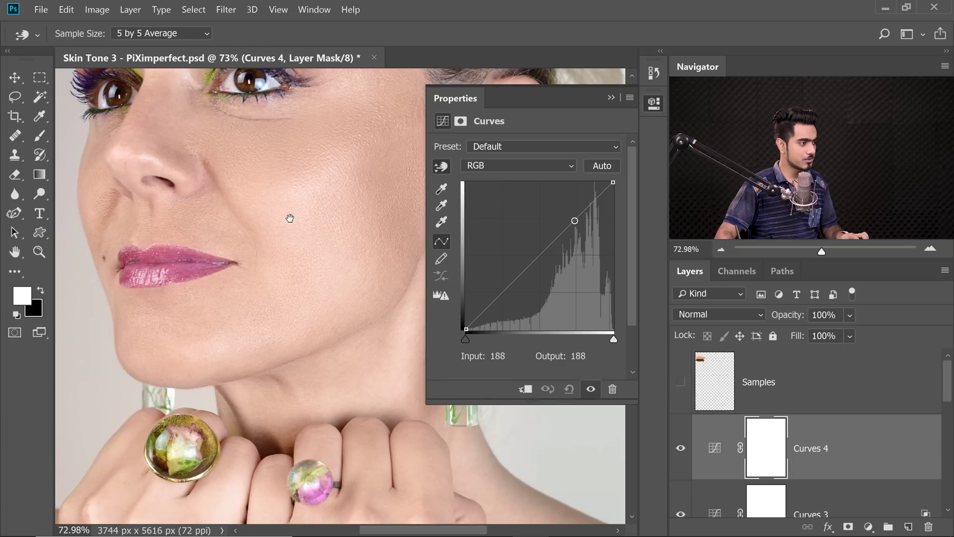
Sample the dark area between the hands below the chin as a shadow point and lower it slightly on the RGB curve
left_click(280, 447)
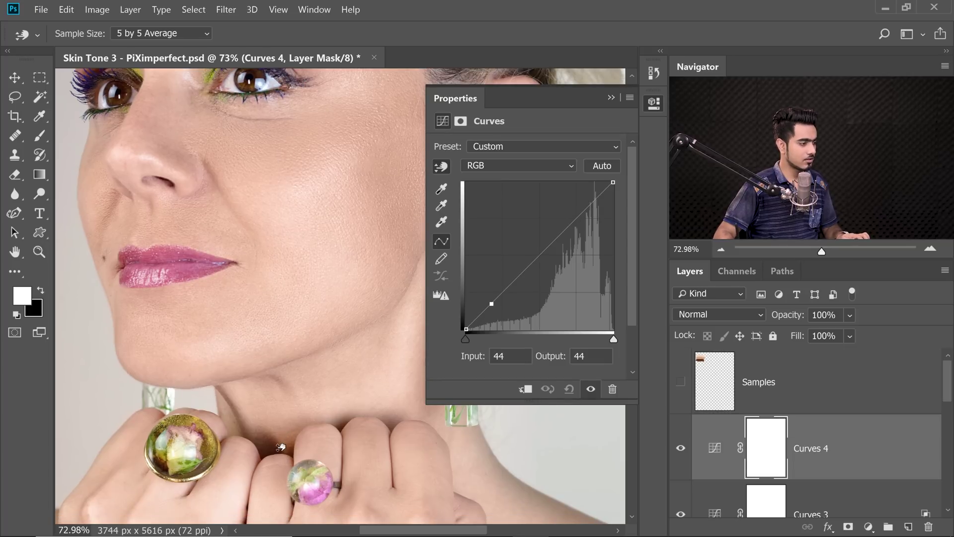
left_click_drag(281, 447, 283, 455)
key("ctrl+z")
scroll(323, 279, "down", 1)
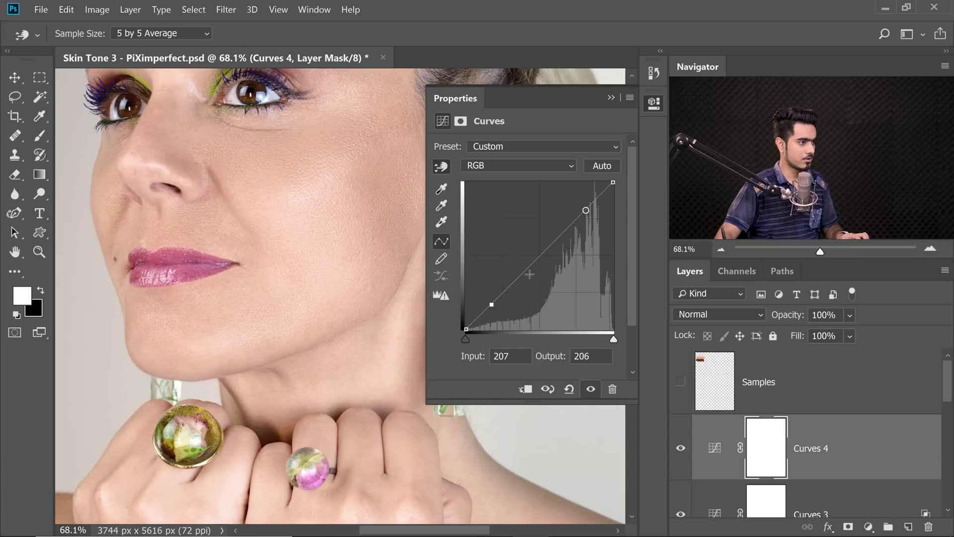
left_click_drag(492, 304, 492, 310)
Set the RGB curve's midtone point to input 96, output 88 and its shadow point to input 45, output 35, comparing the layer hidden and shown
left_click(588, 210)
scroll(351, 311, "down", 2)
key("ctrl+z")
left_click_drag(524, 281, 521, 279)
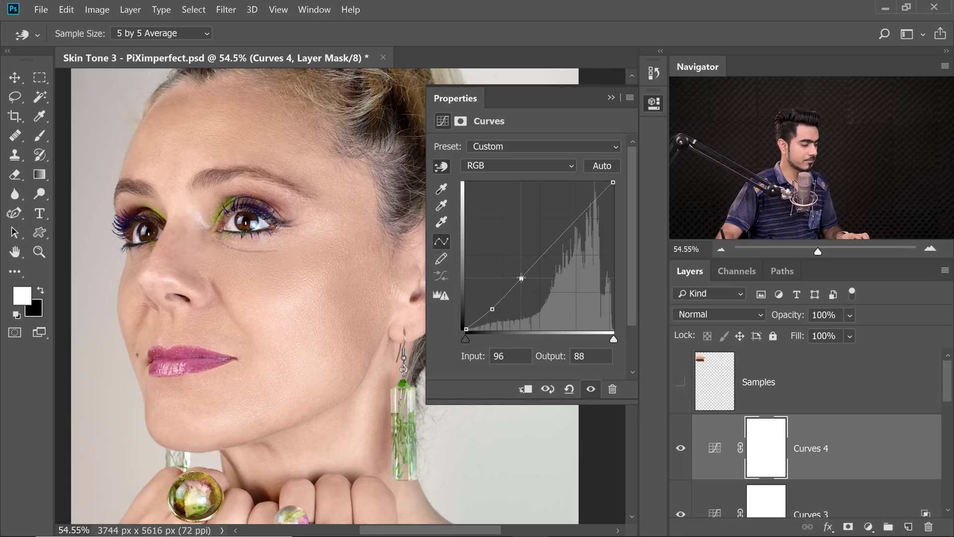
scroll(313, 258, "down", 3)
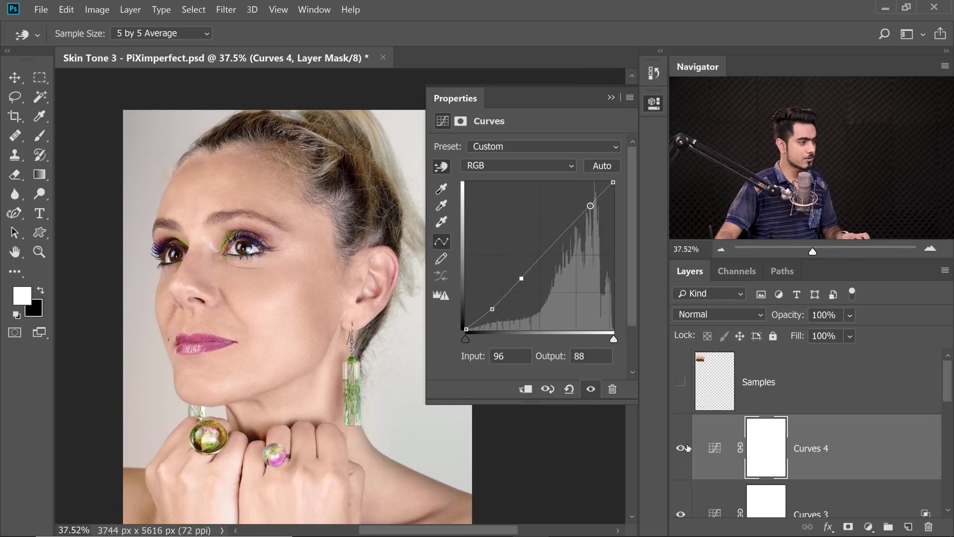
left_click(681, 449)
left_click(682, 451)
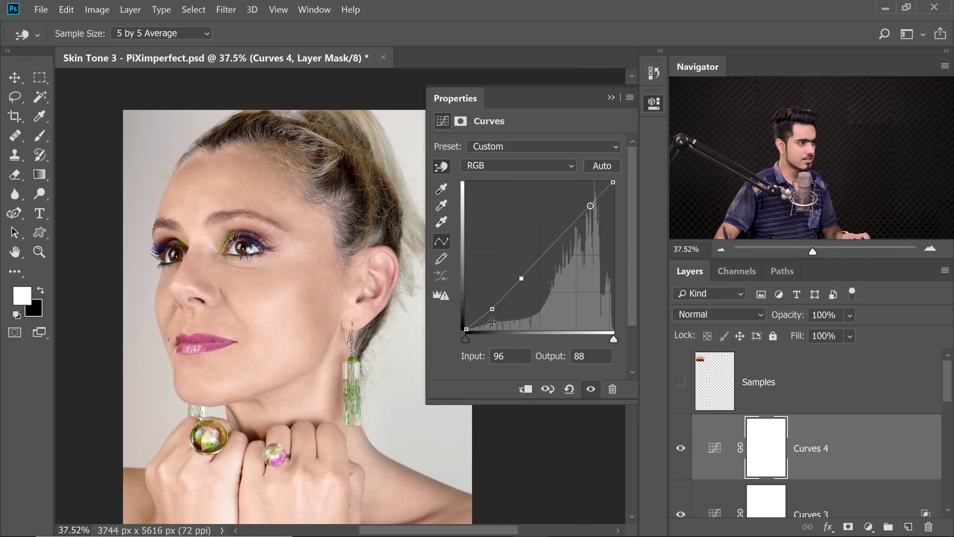
left_click_drag(492, 310, 492, 309)
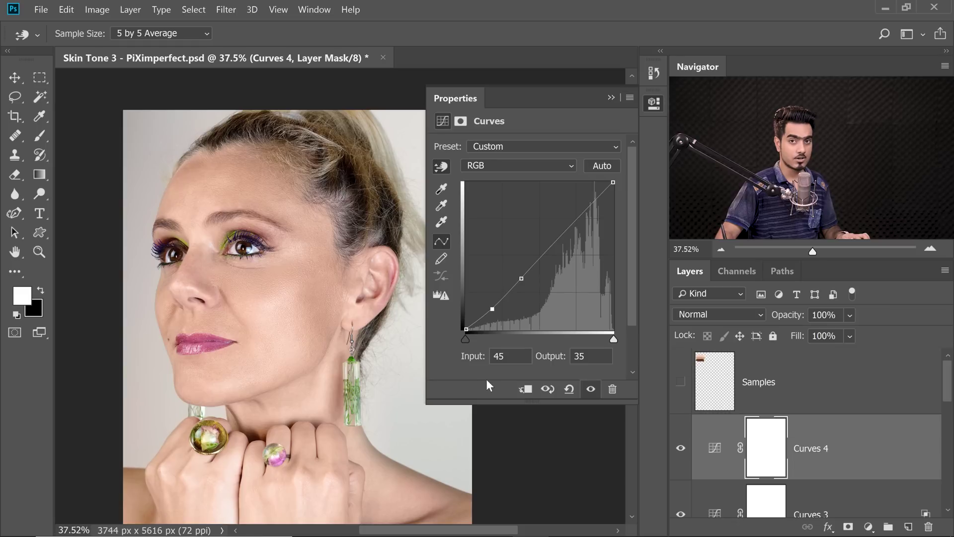
left_click(611, 98)
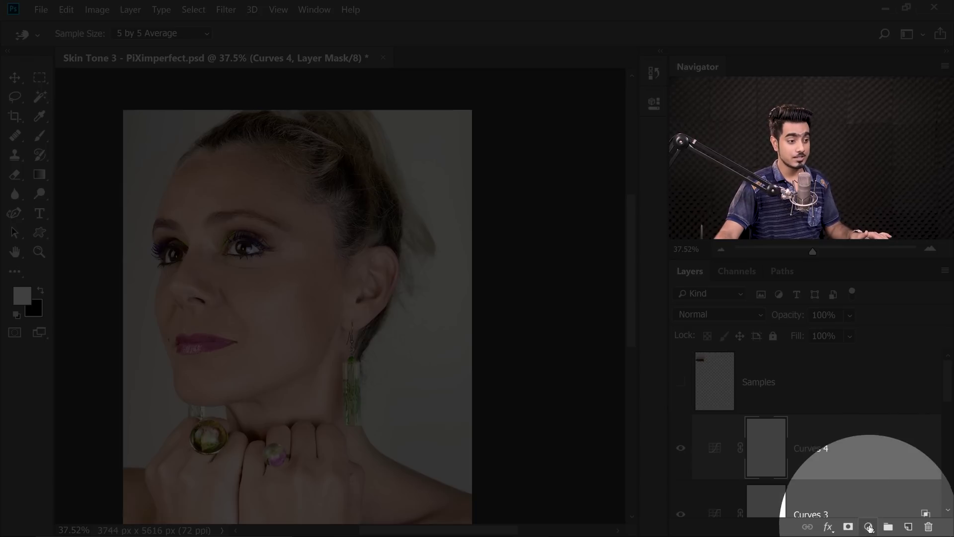
Add a Hue/Saturation adjustment layer above Curves 4 and set its master saturation to -8
left_click(868, 526)
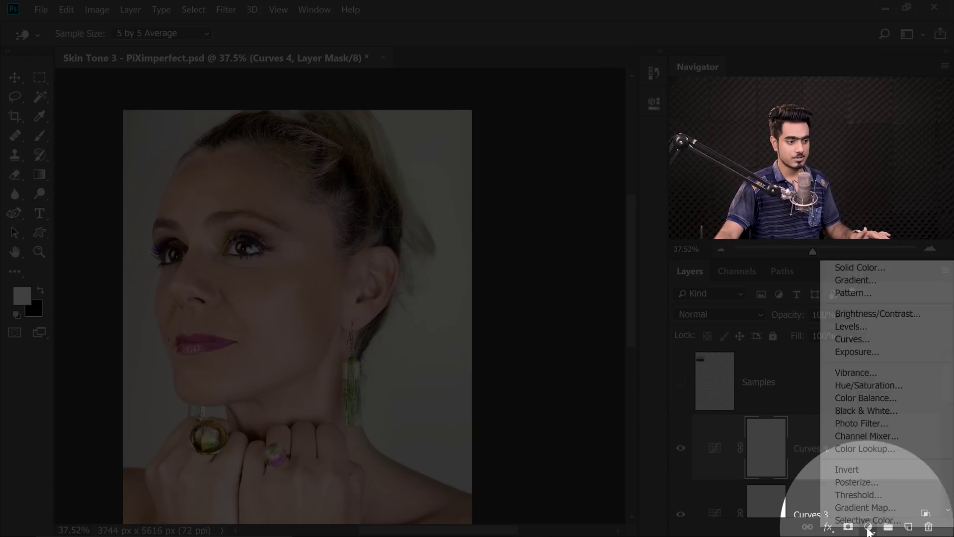
left_click(865, 385)
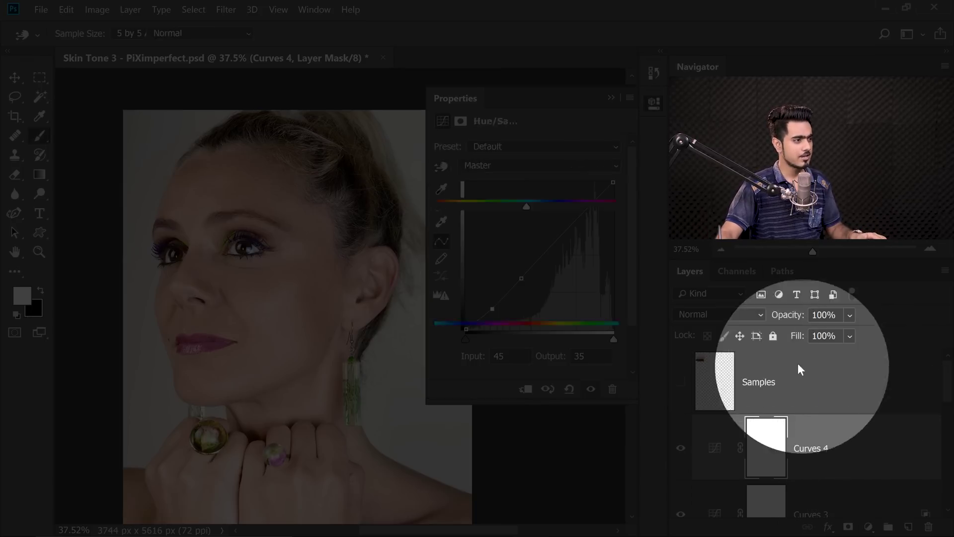
left_click_drag(526, 241, 525, 241)
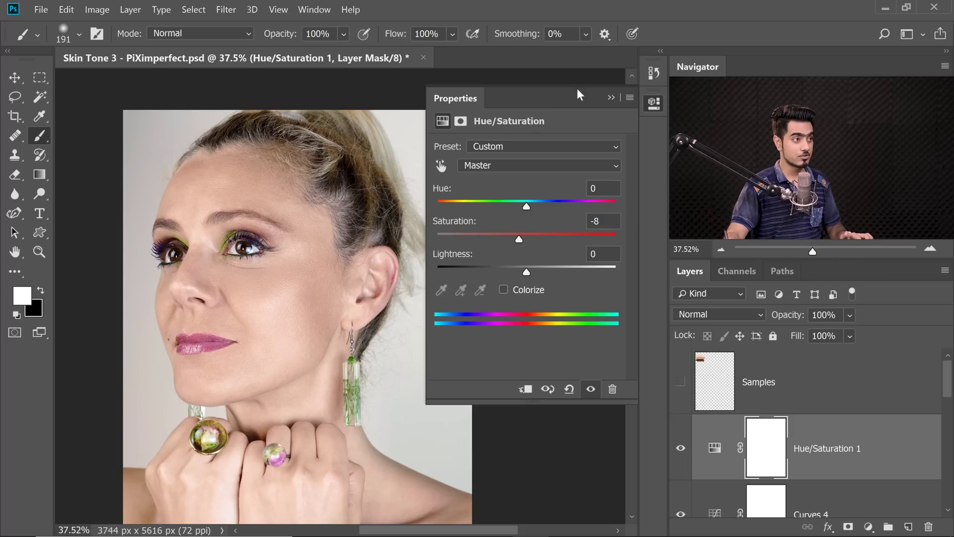
left_click(611, 98)
Group all layers from Hue/Saturation 1 down to Gradient Map 1 and name the group "Skin Color"
left_click_drag(948, 396, 918, 404)
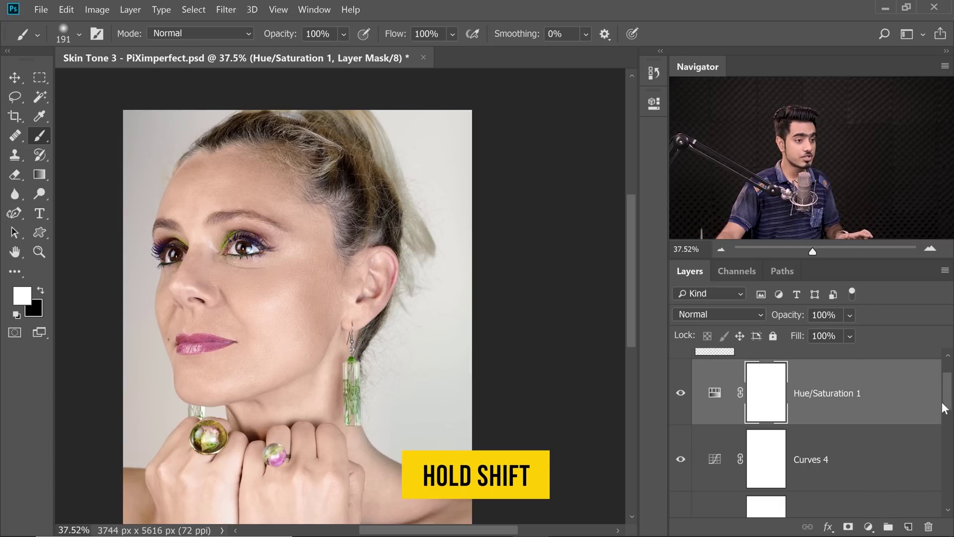
left_click_drag(948, 403, 879, 444)
left_click(889, 448, "shift")
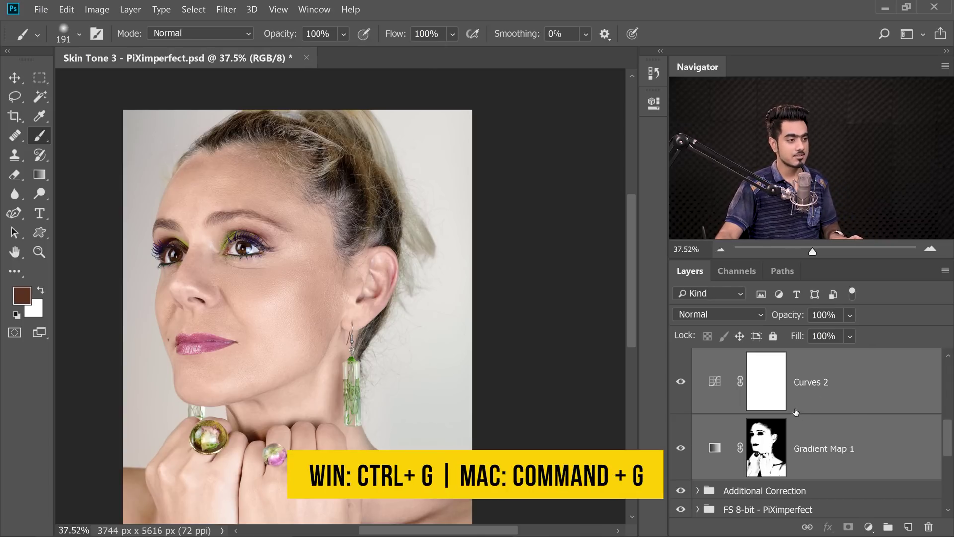
key("ctrl+g")
double_click(761, 363)
type("Skin Color")
key("Return")
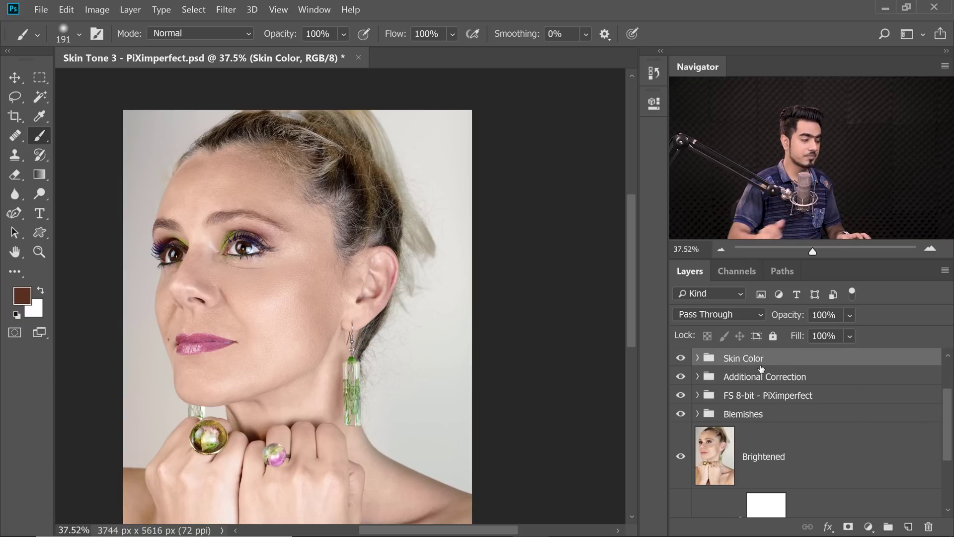
Compare the whole portrait with the Skin Color group hidden and shown
left_click(681, 359)
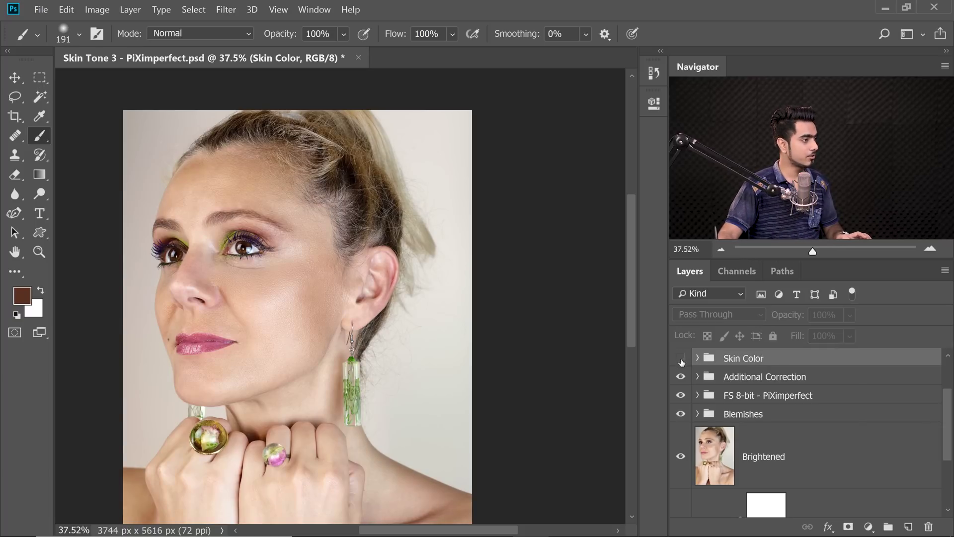
left_click(680, 359)
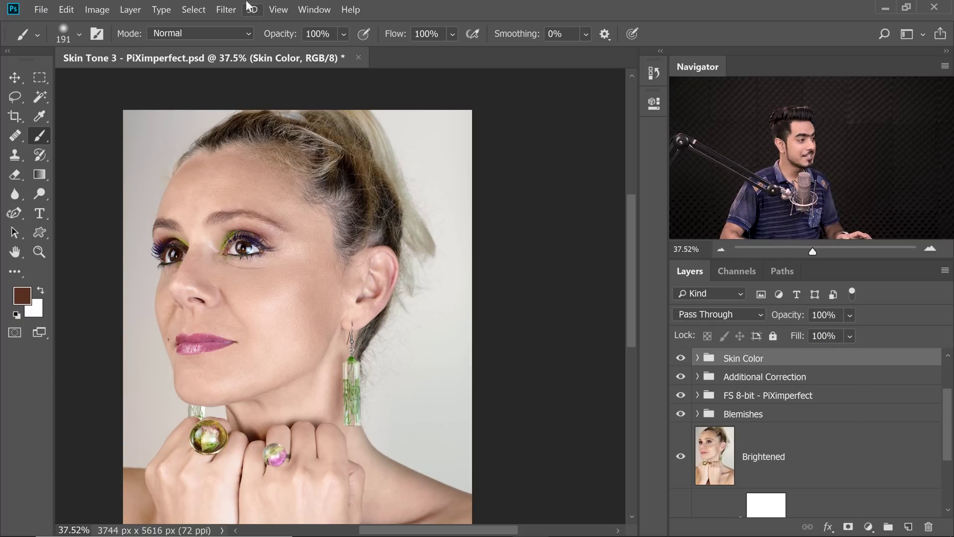
key("ctrl+0")
left_click(680, 359)
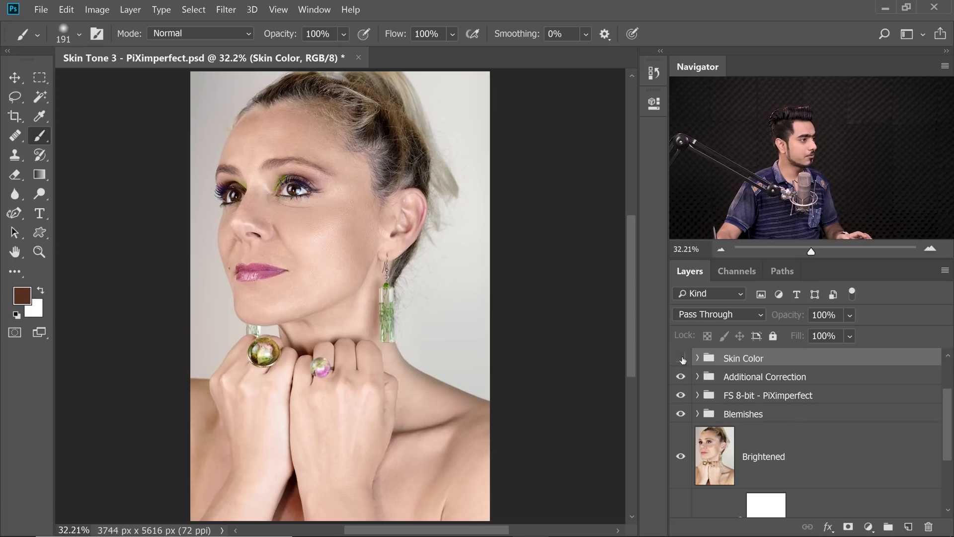
left_click(681, 359)
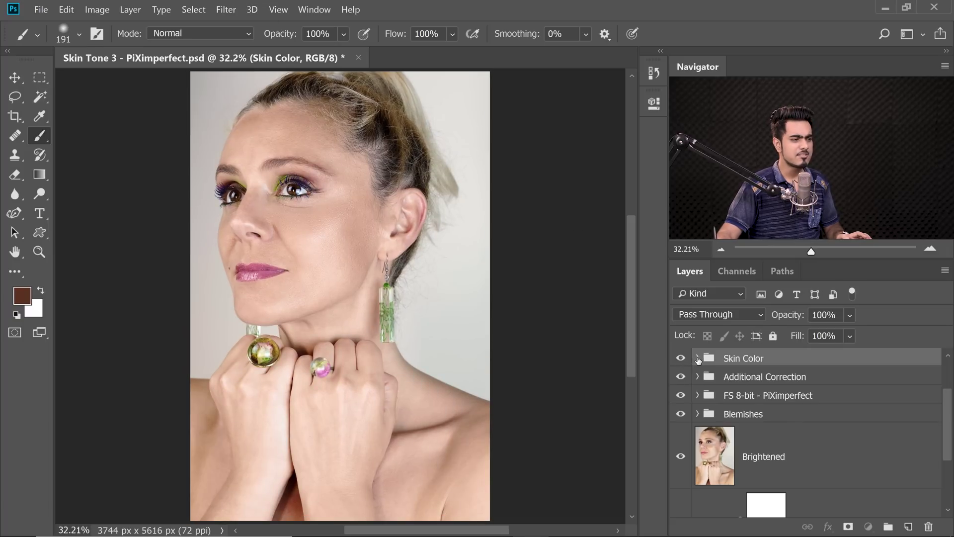
Set the opacity of the Curves 3 layer inside the Skin Color group to 20% and collapse the group
left_click(698, 358)
scroll(949, 405, "down", 3)
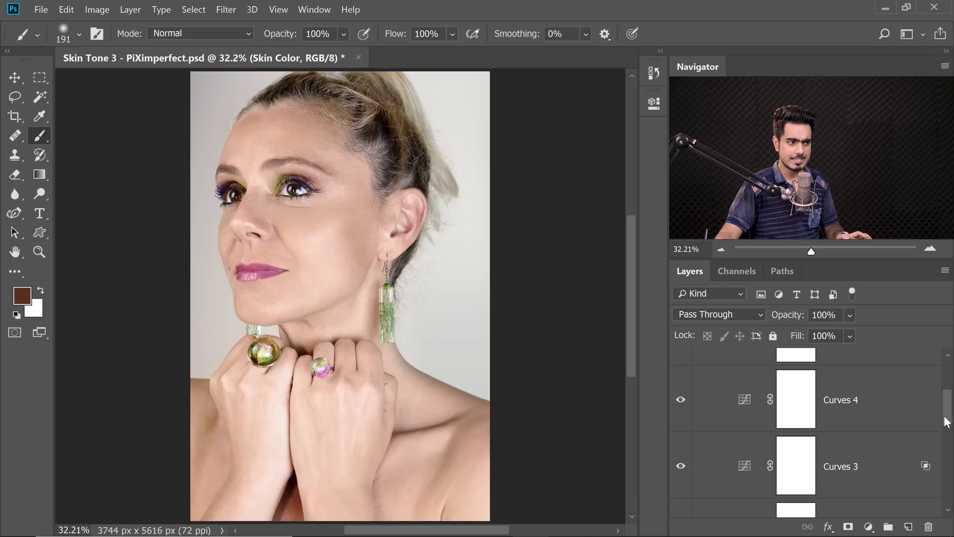
left_click(681, 425)
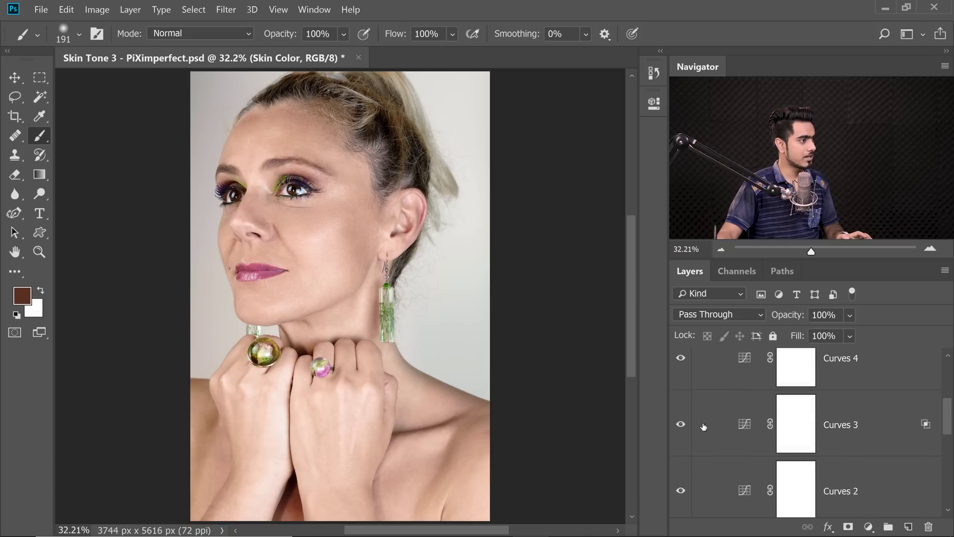
left_click(703, 426)
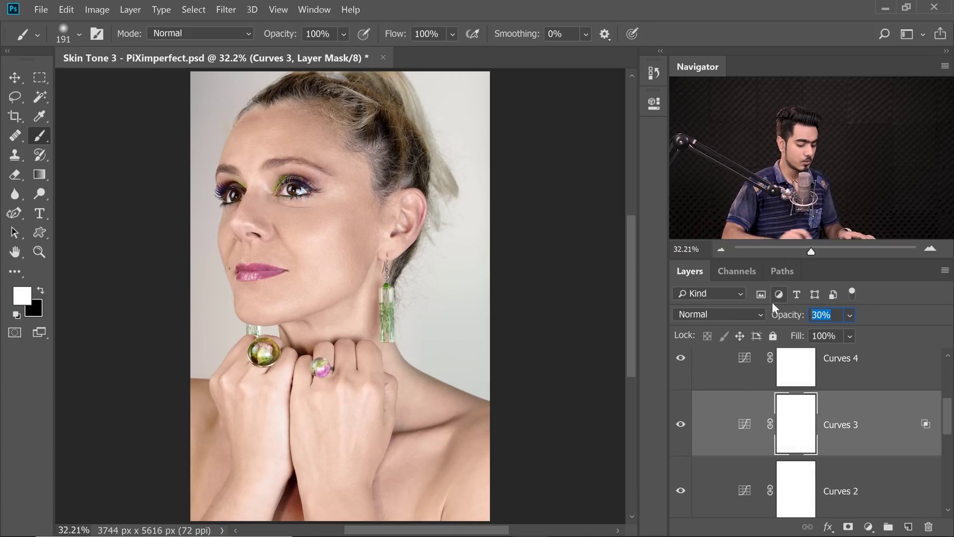
type("20")
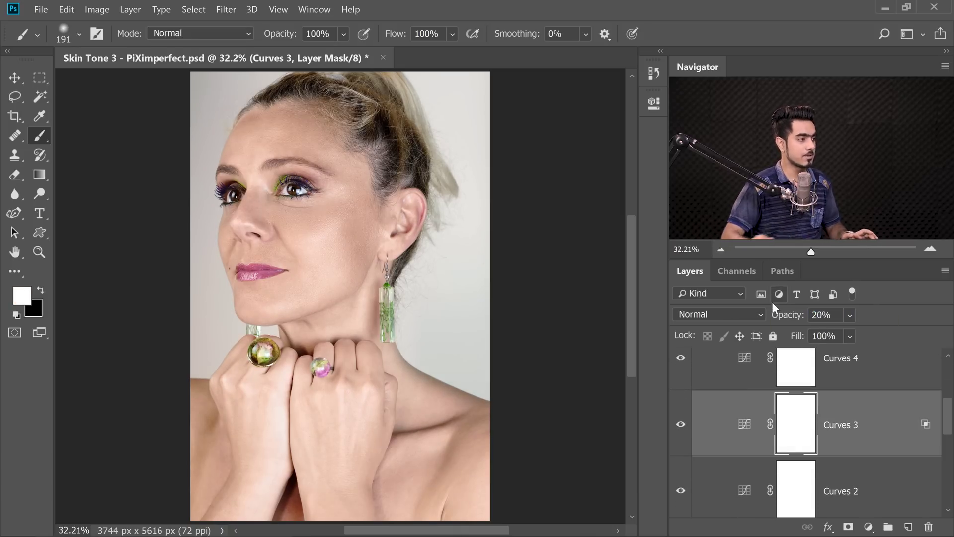
left_click_drag(948, 420, 950, 376)
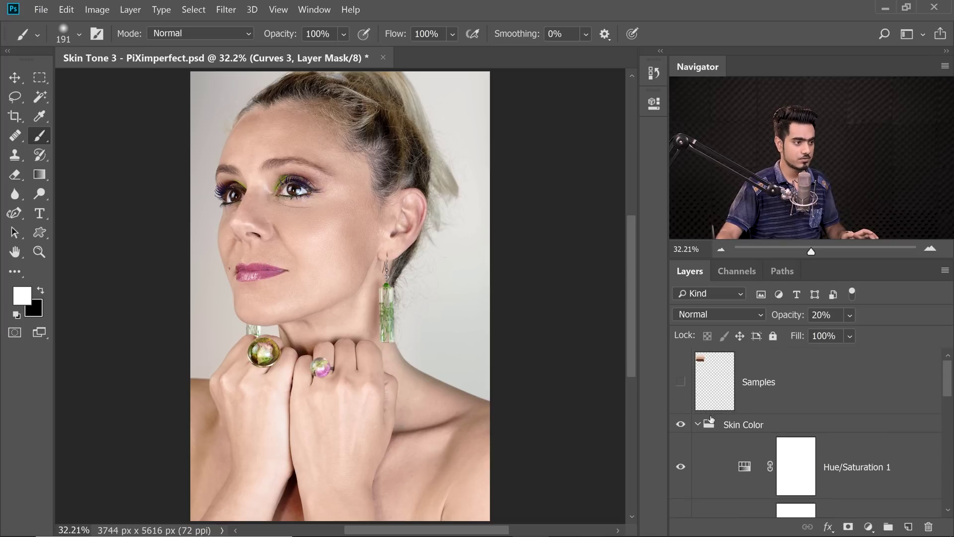
left_click(697, 425)
Compare the portrait with the Skin Color group hidden and shown, and set the group's opacity to 80%
left_click(680, 424)
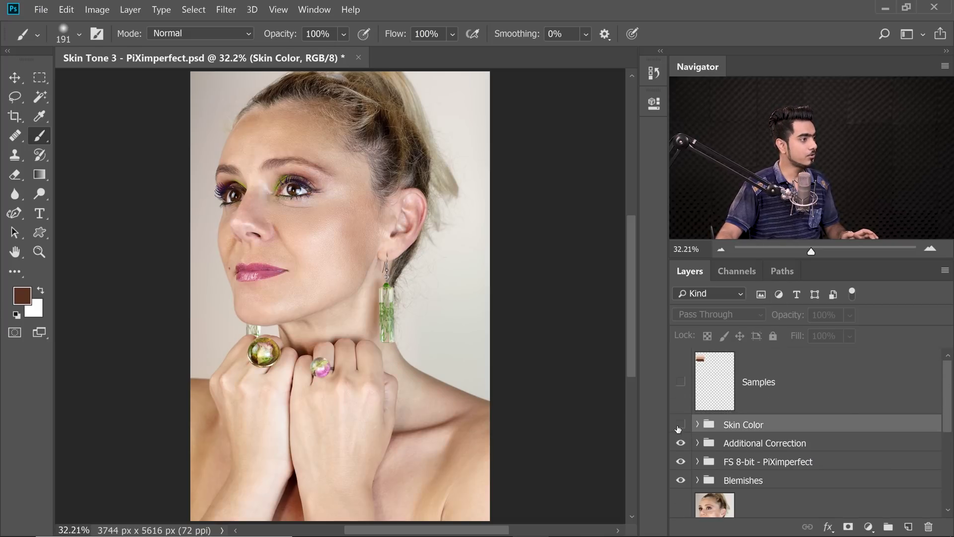
left_click(680, 427)
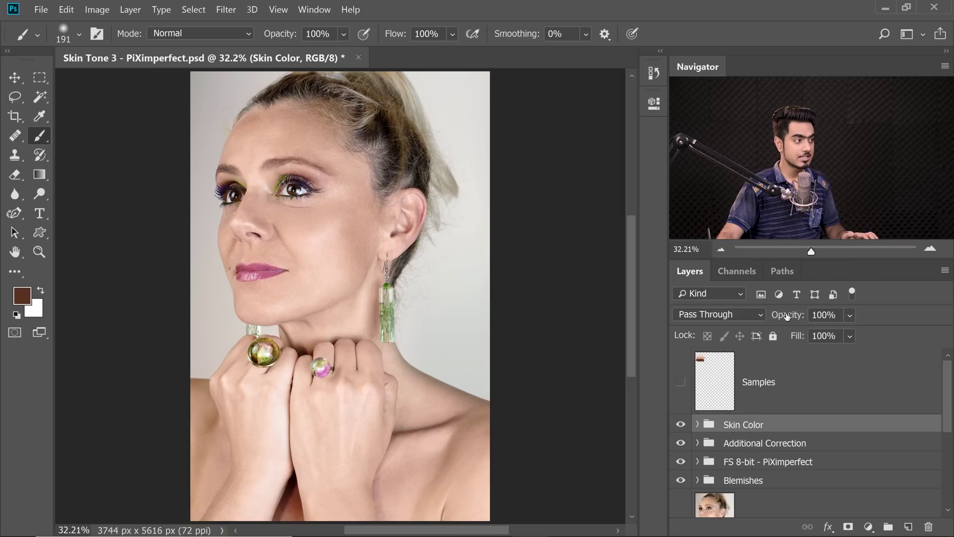
left_click_drag(787, 316, 728, 315)
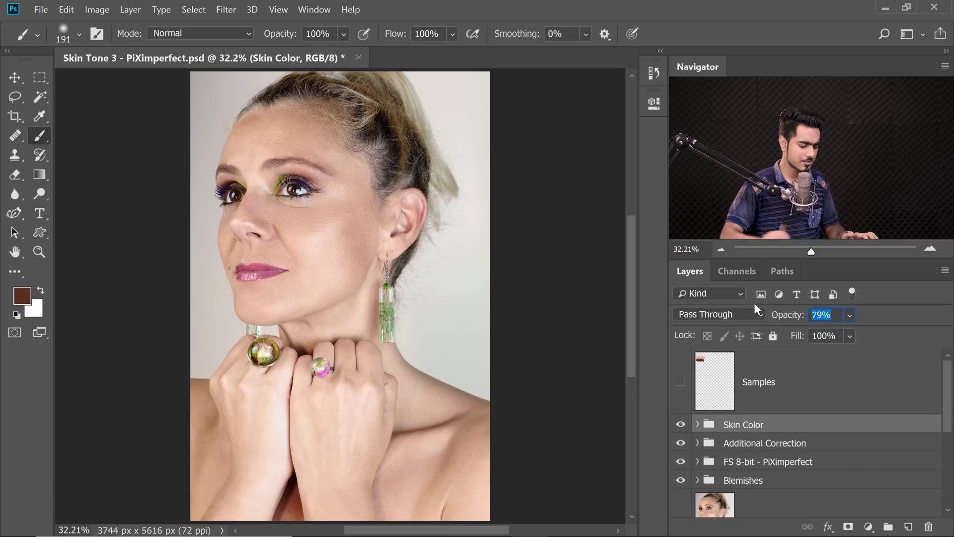
type("80")
key("Return")
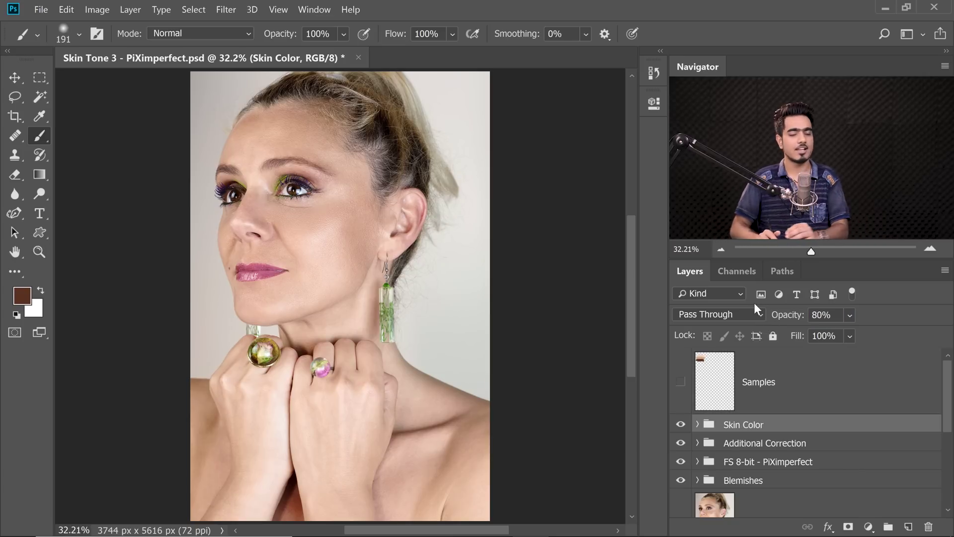